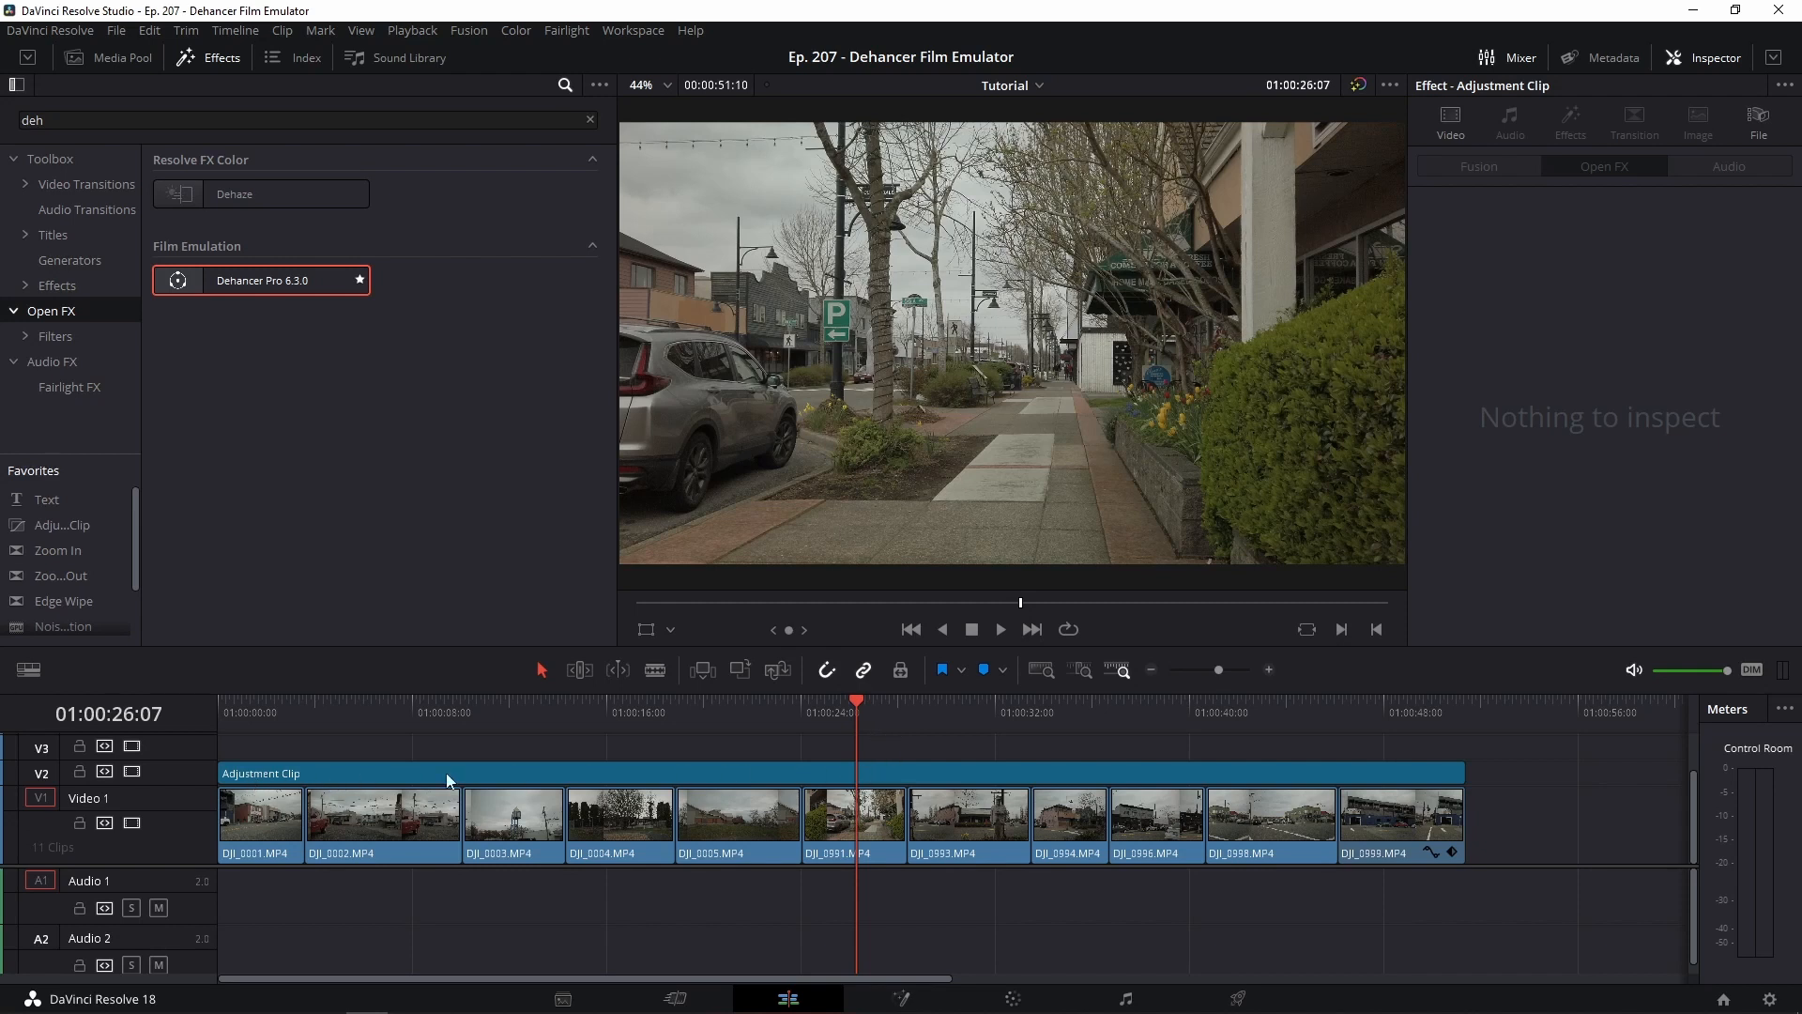
- Select the adjustment clip above the footage and preview several shots along the timeline, stopping at 01:00:27:01
{"action": "left_click", "coordinate": [662, 772]}
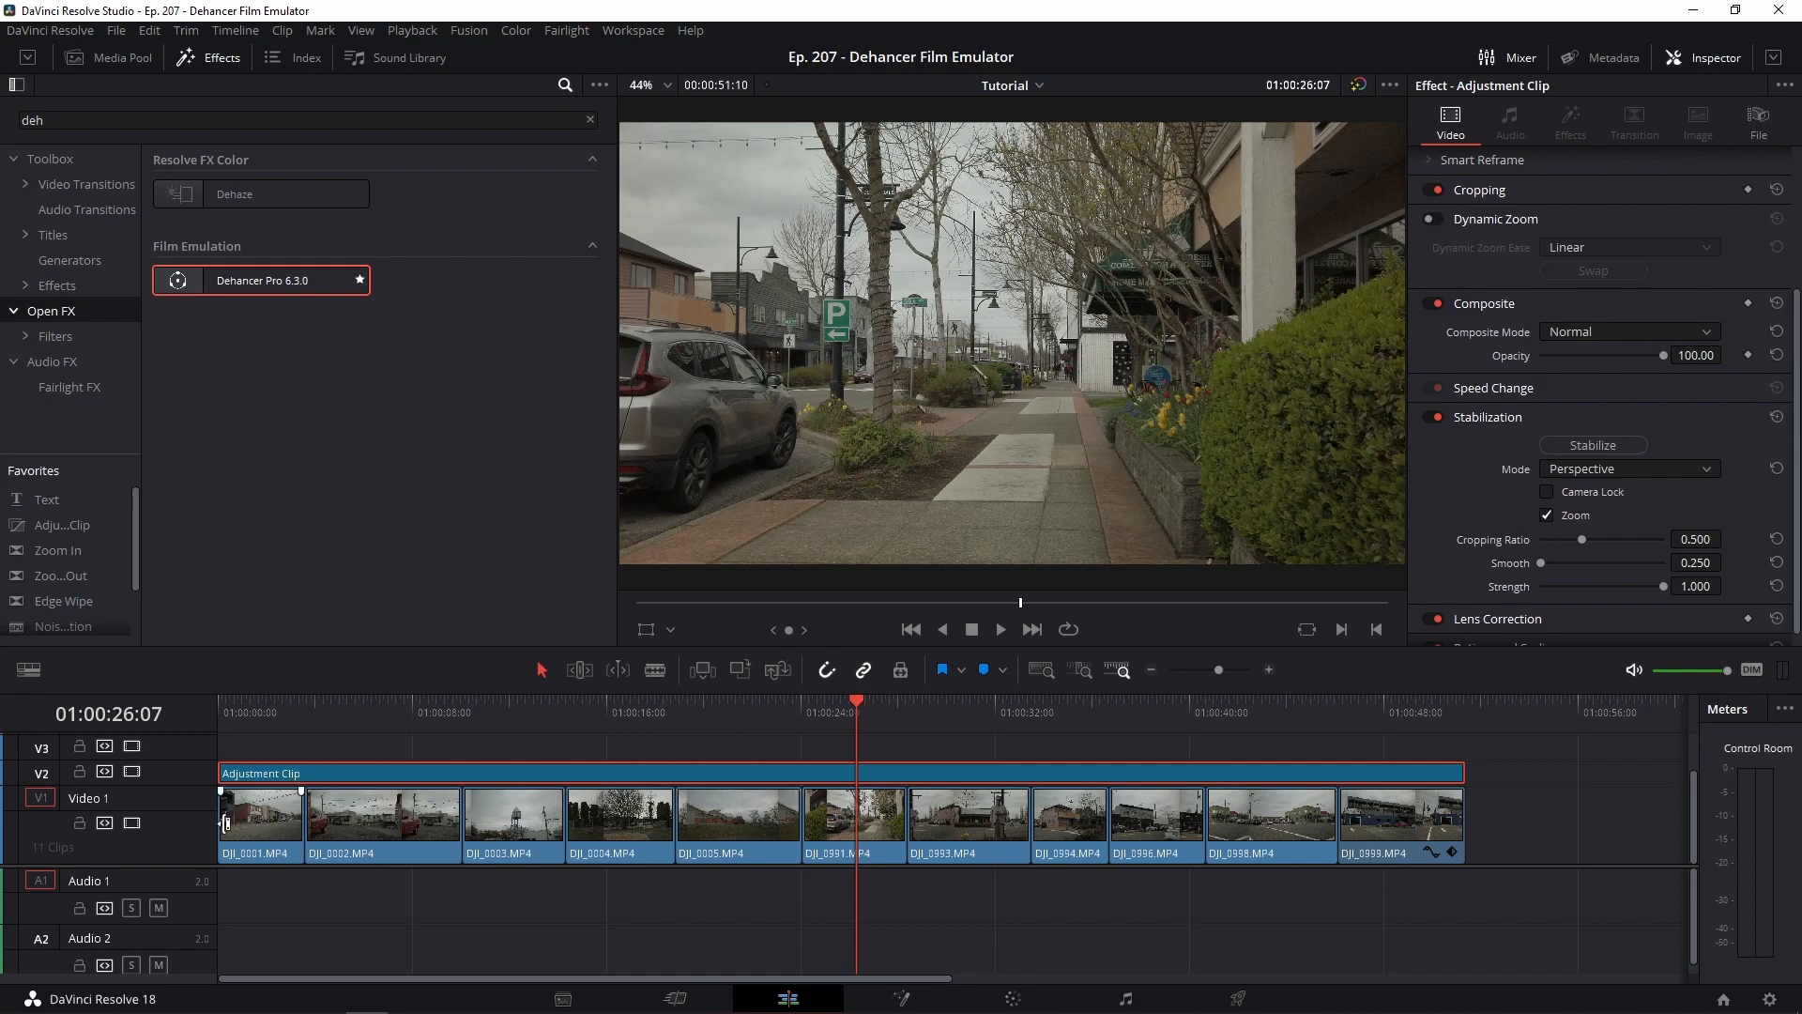
{"action": "left_click_drag", "start_coordinate": [254, 721], "coordinate": [1375, 717]}
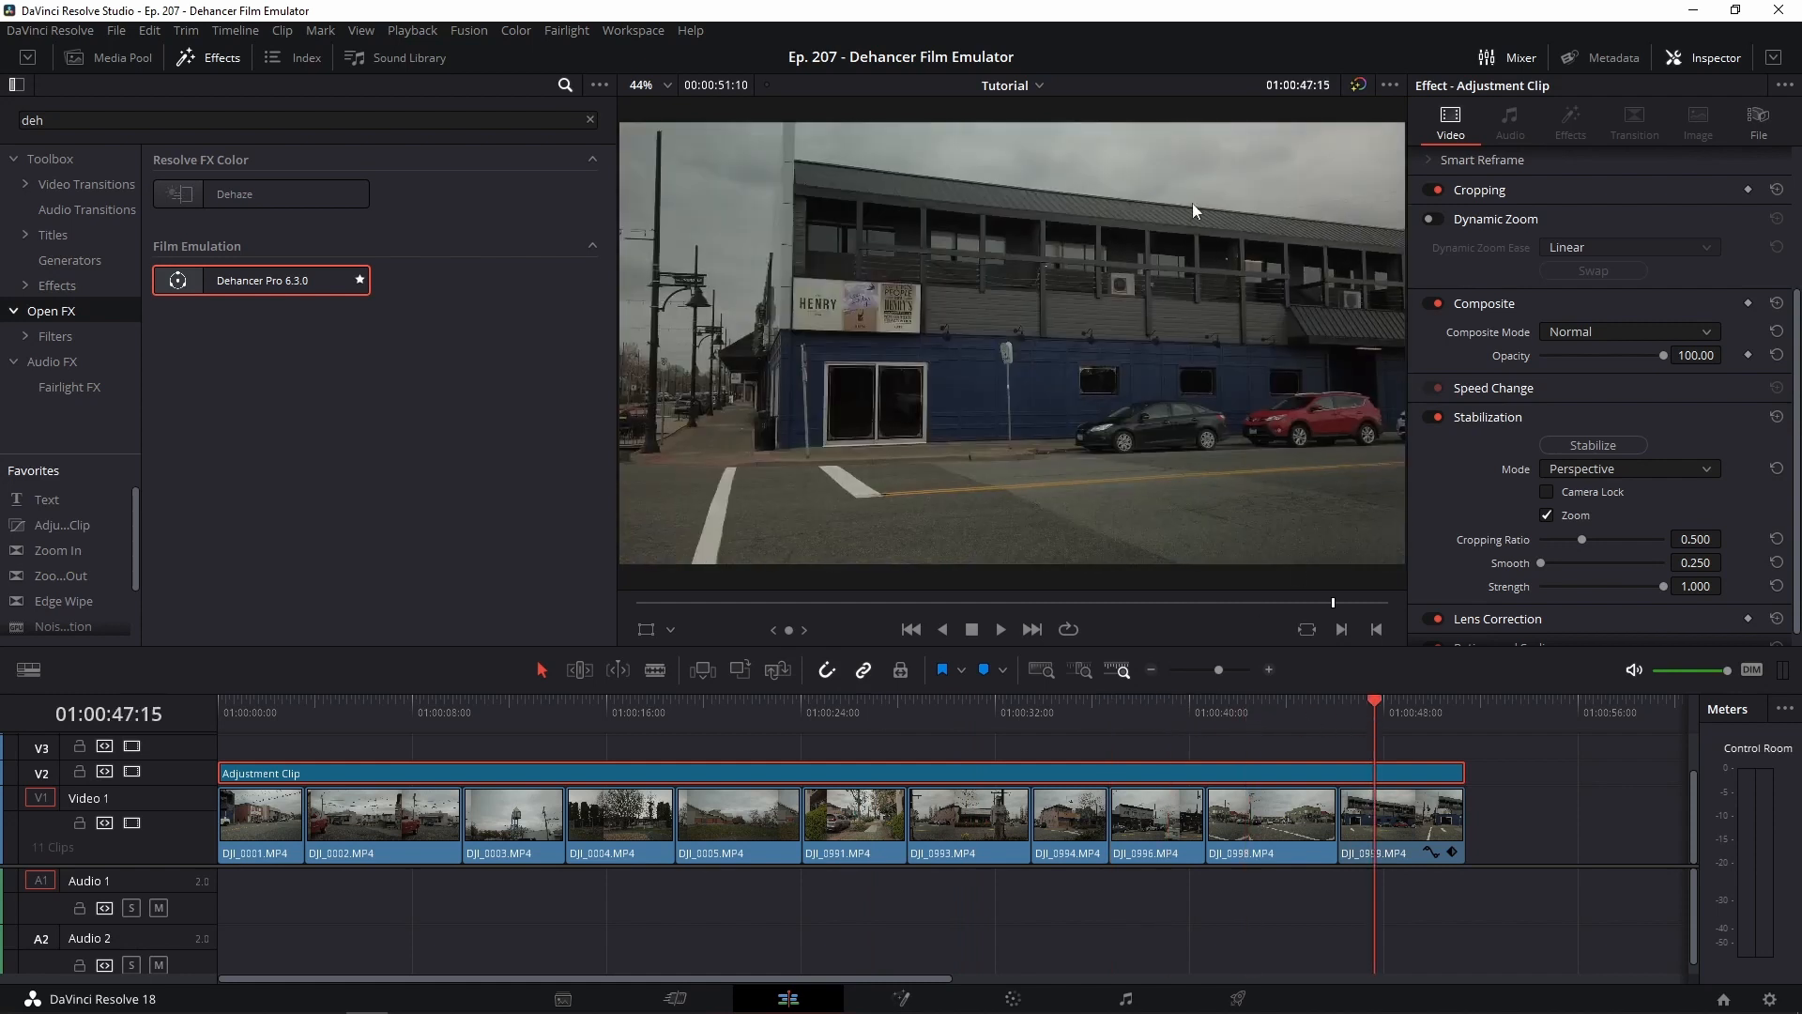
{"action": "left_click", "coordinate": [965, 718]}
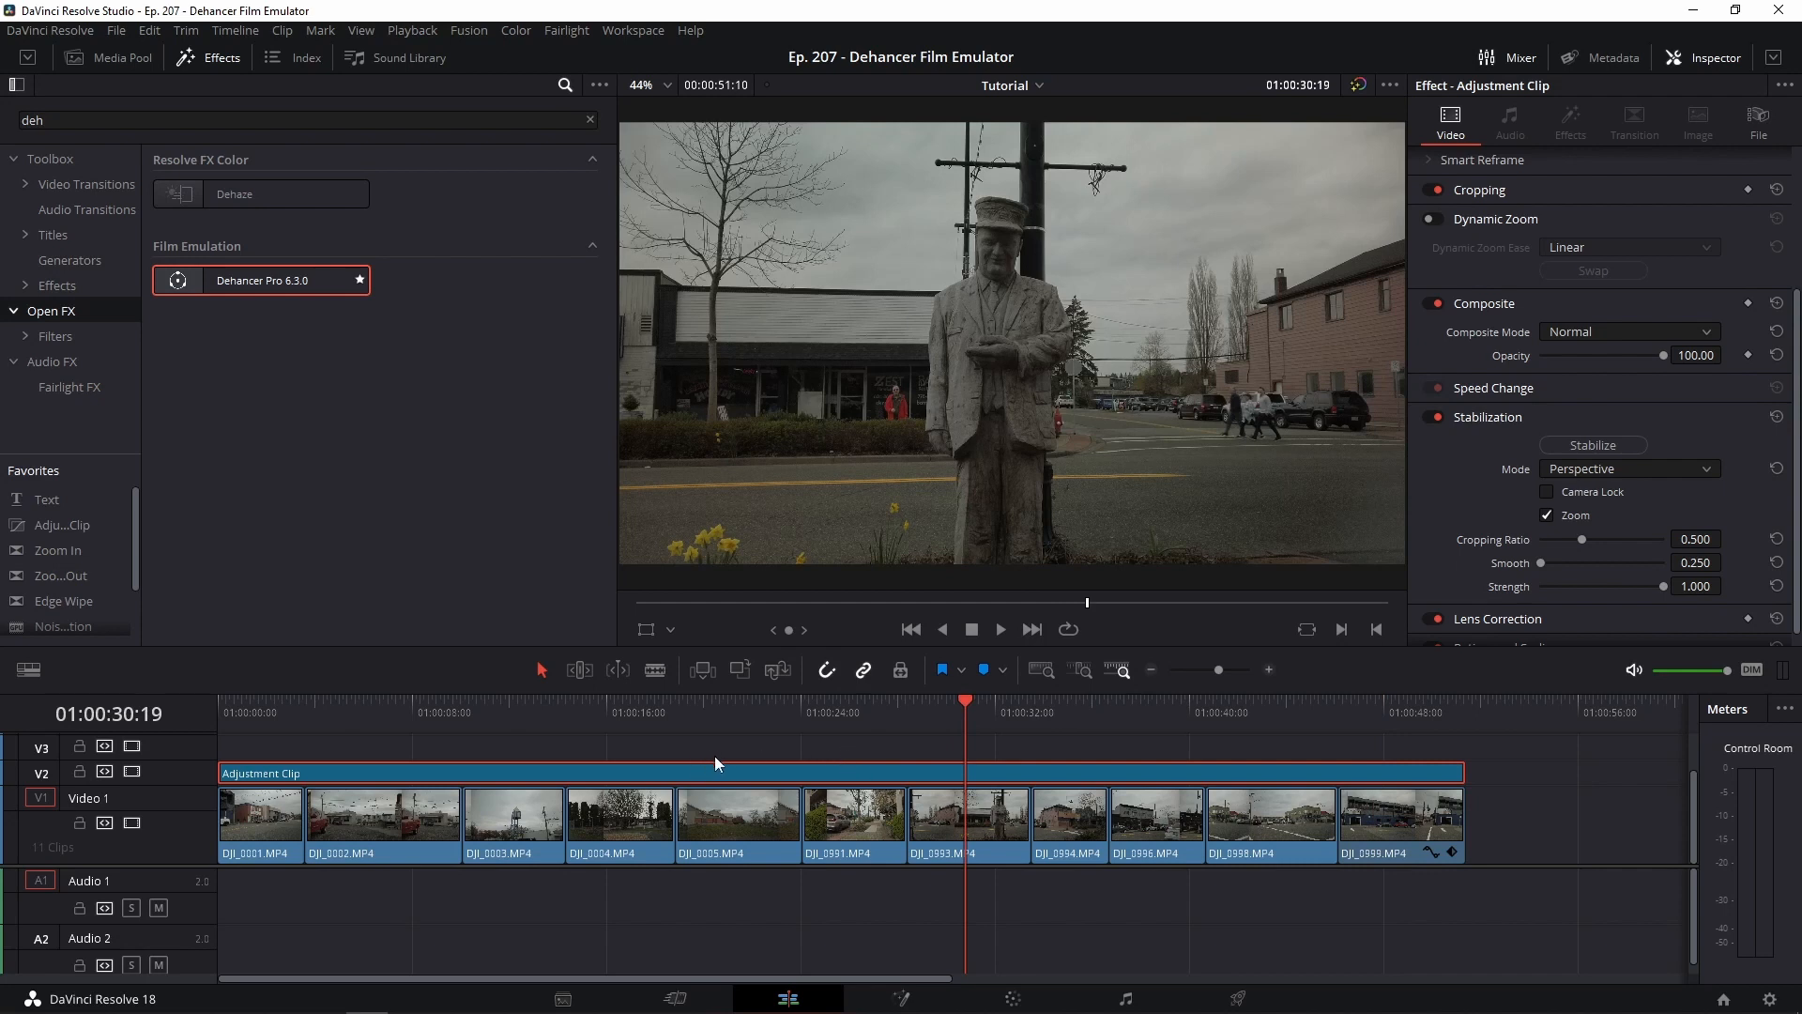
{"action": "left_click", "coordinate": [747, 715]}
{"action": "left_click", "coordinate": [873, 719]}
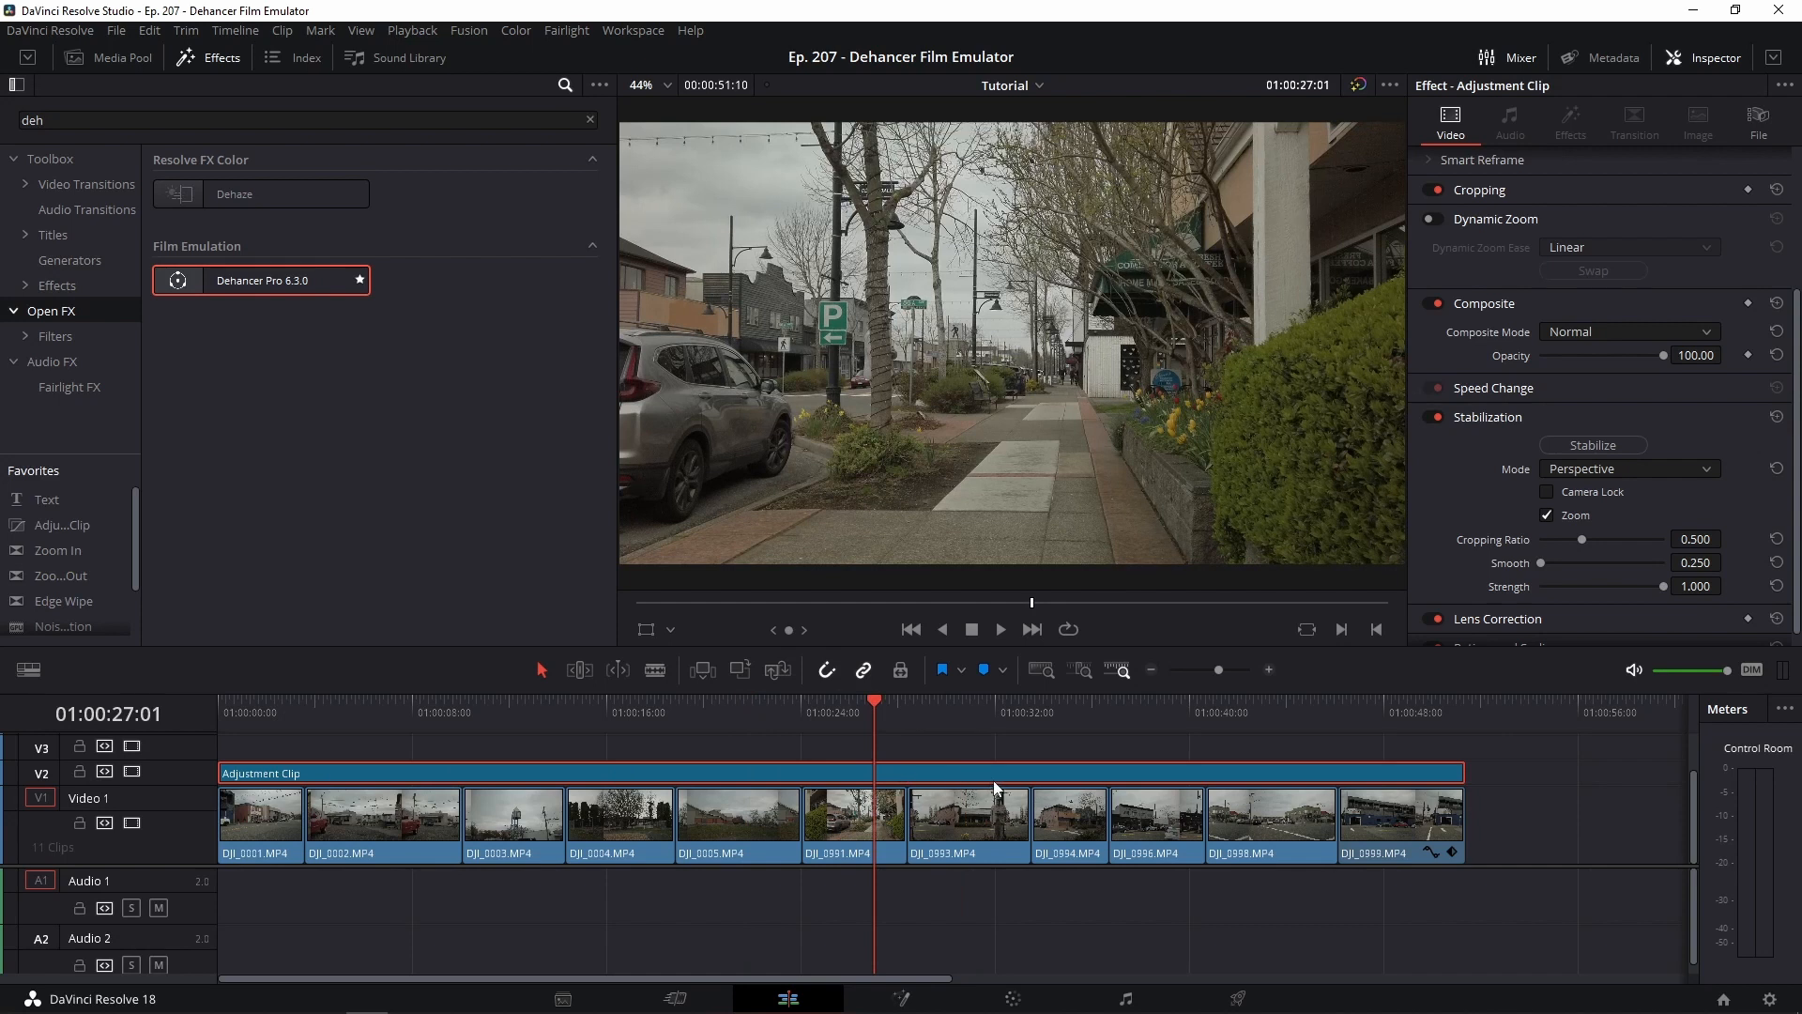
- Add the Dehancer Pro 6.3.0 effect to the adjustment clip's node on the Color page and look through its settings
{"action": "left_click", "coordinate": [1013, 998]}
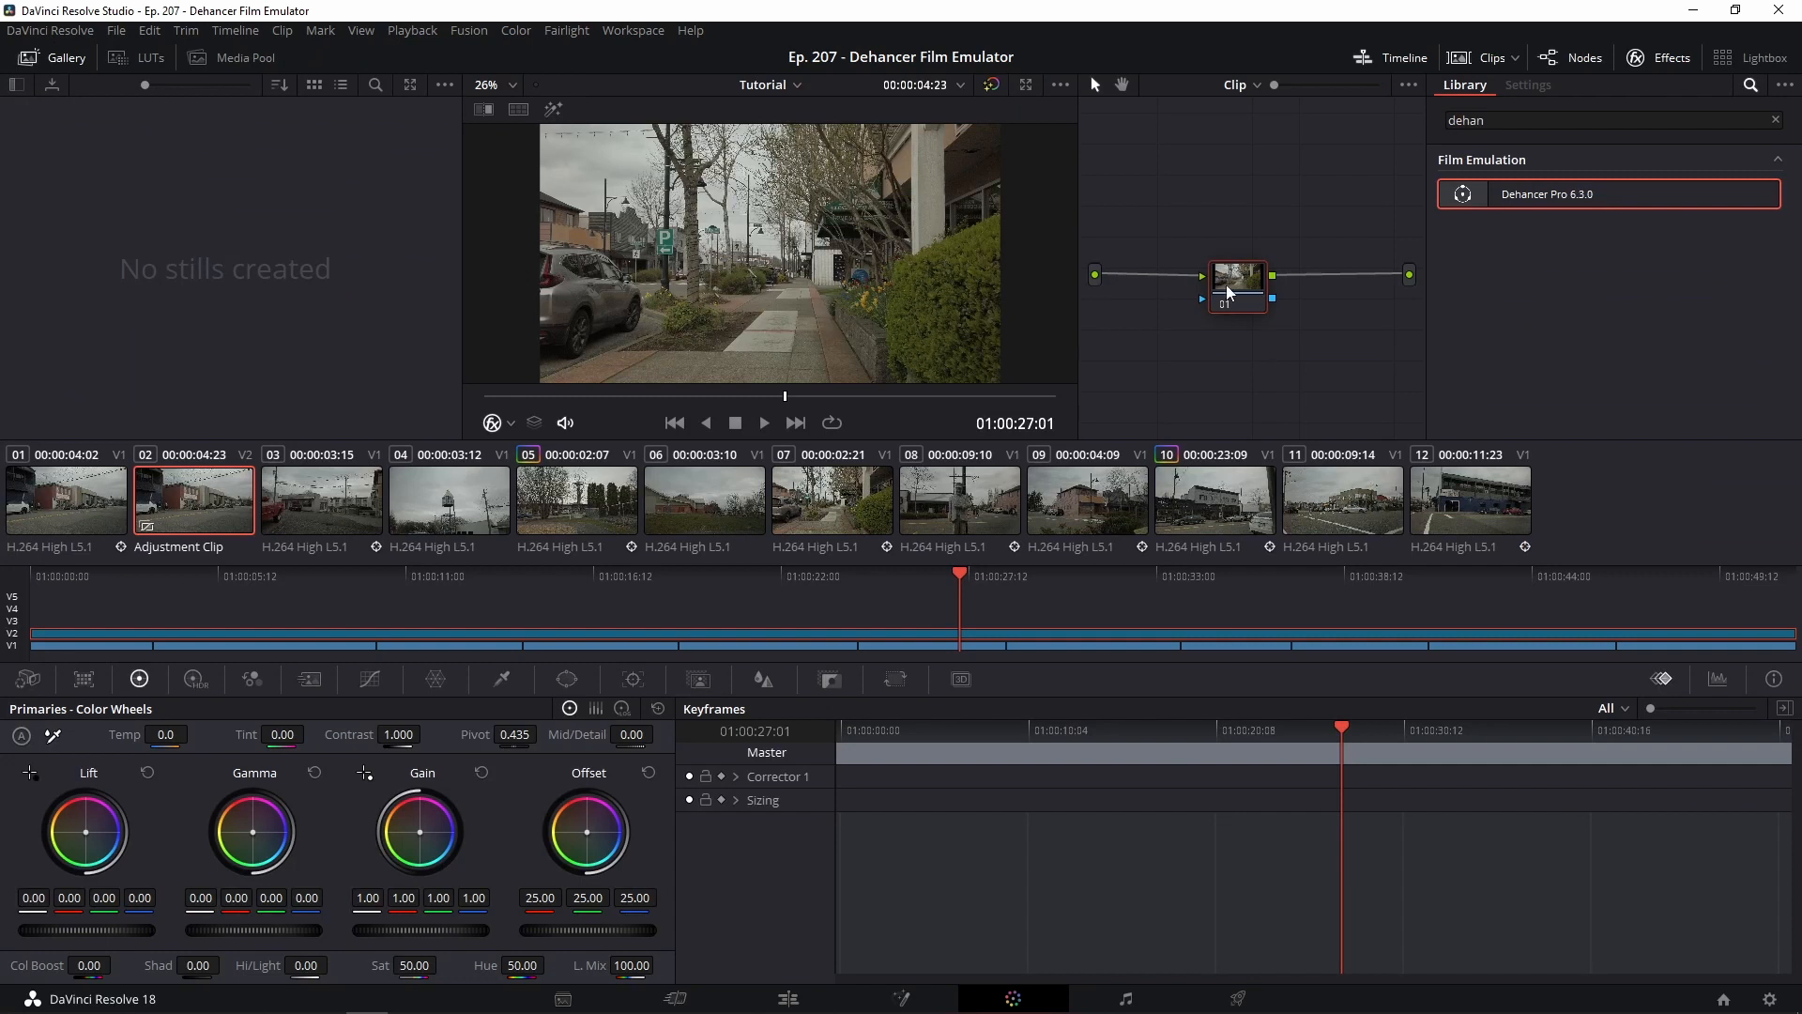
{"action": "left_click_drag", "start_coordinate": [1237, 283], "coordinate": [1232, 274]}
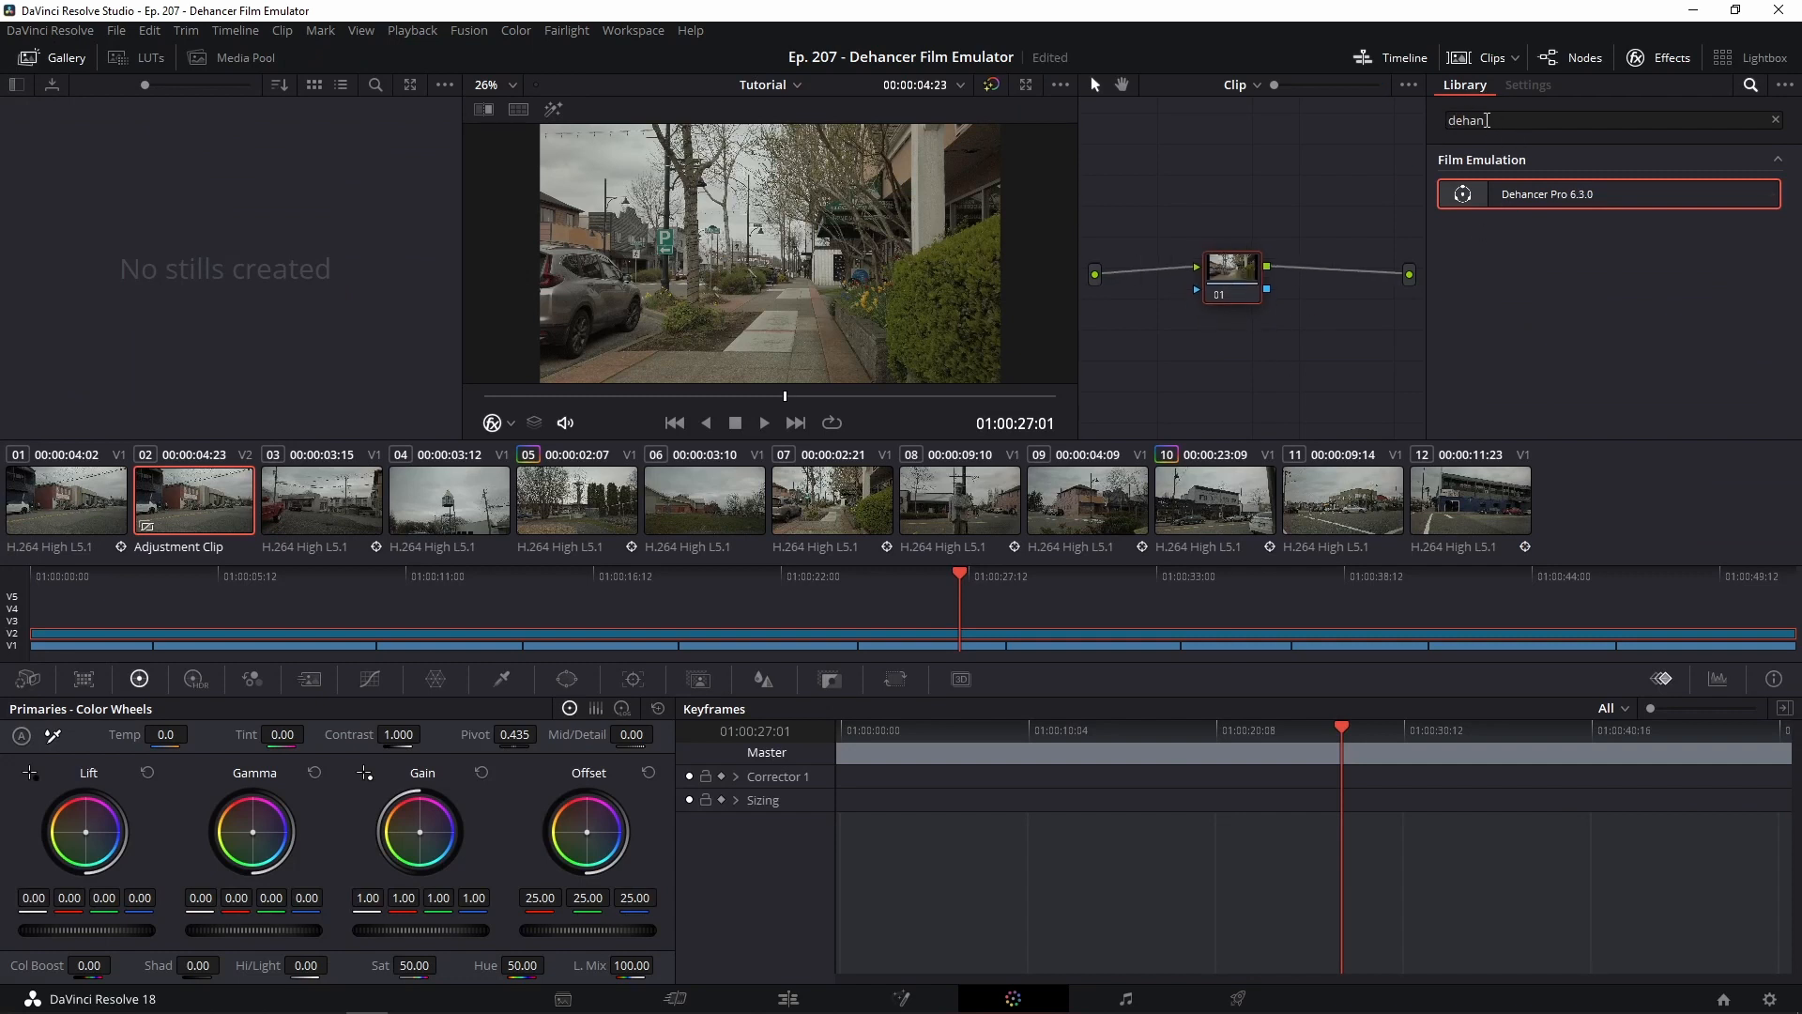
{"action": "left_click_drag", "start_coordinate": [1534, 198], "coordinate": [1249, 274]}
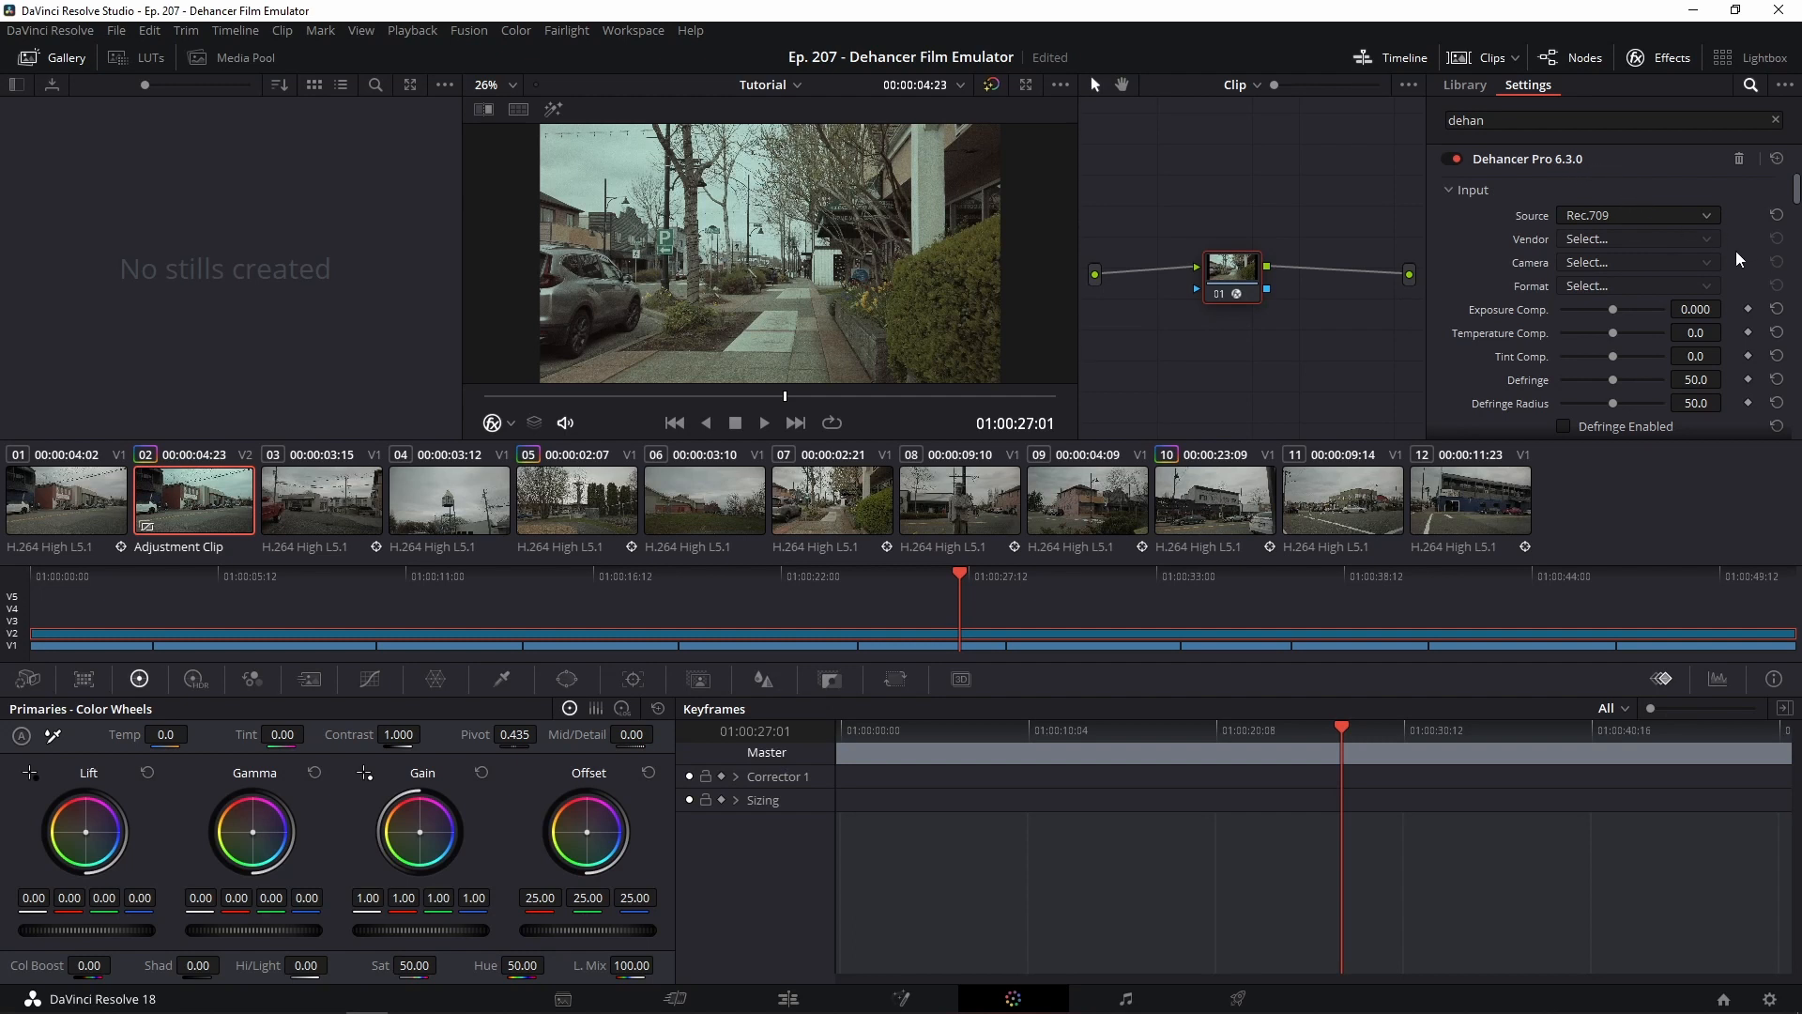
{"action": "scroll", "coordinate": [1738, 252], "scroll_direction": "down", "scroll_amount": 6}
{"action": "scroll", "coordinate": [1739, 252], "scroll_direction": "up", "scroll_amount": 5}
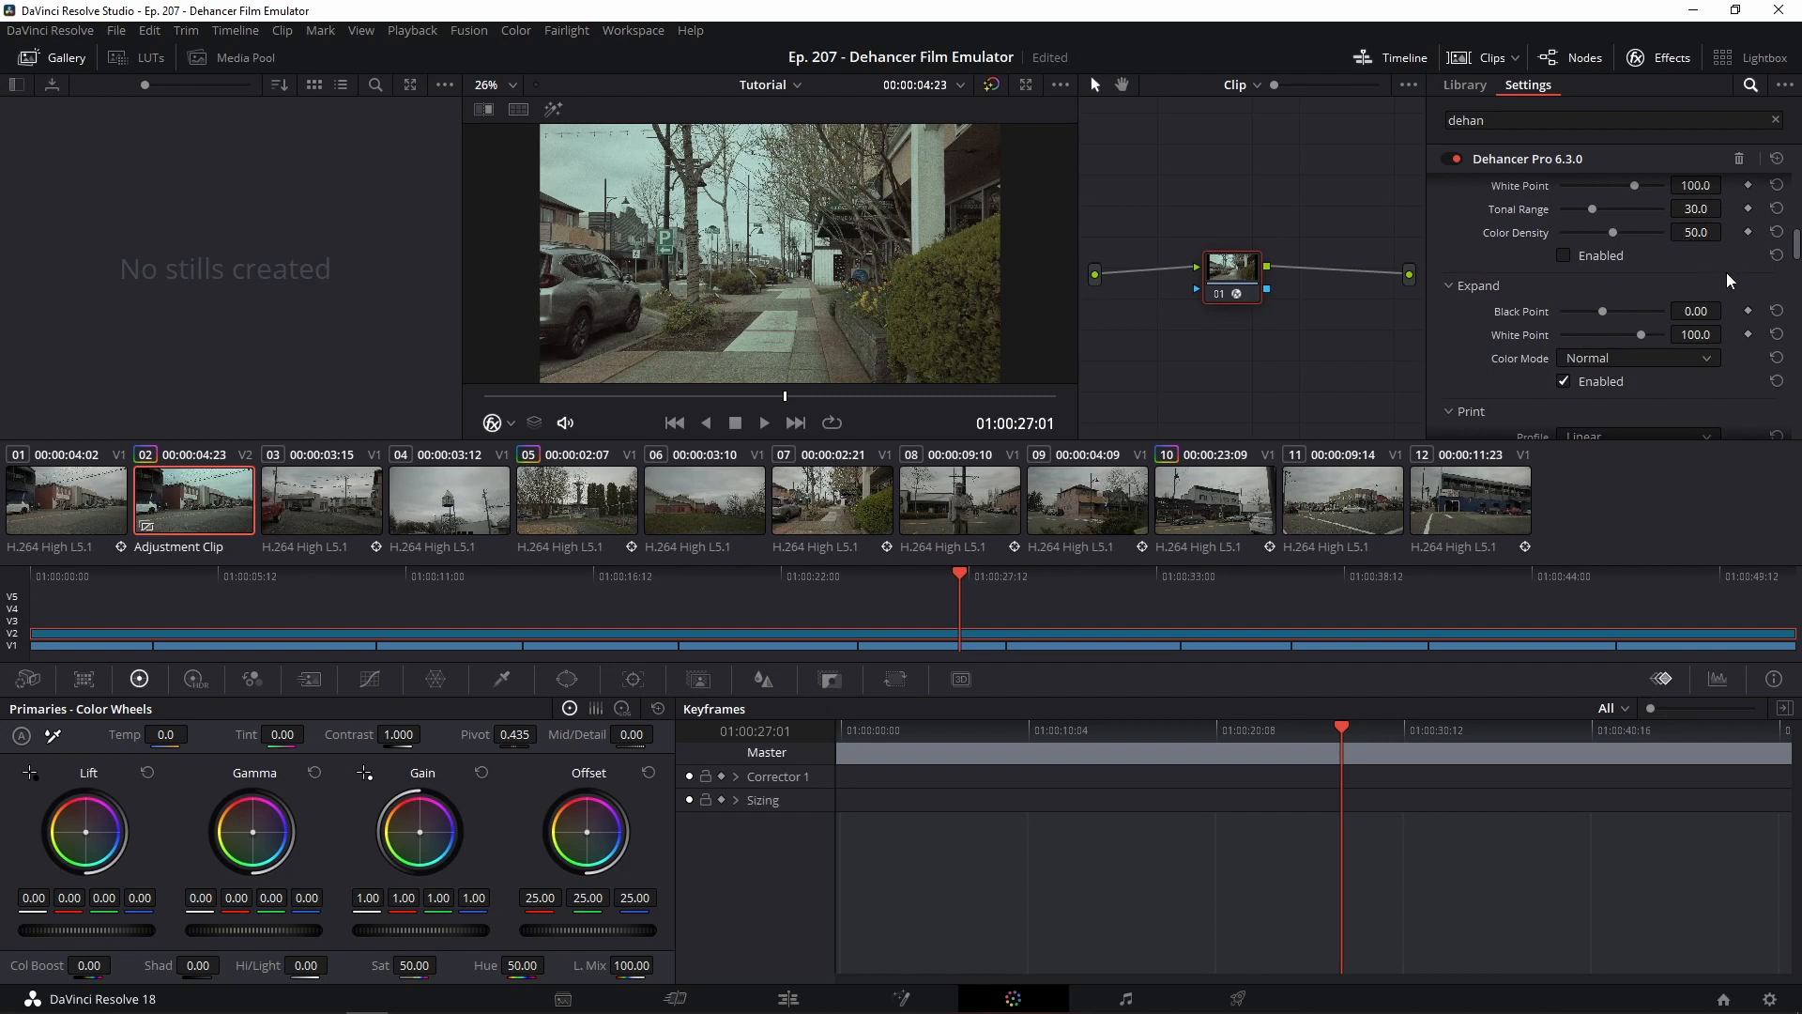
{"action": "scroll", "coordinate": [1730, 279], "scroll_direction": "up", "scroll_amount": 5}
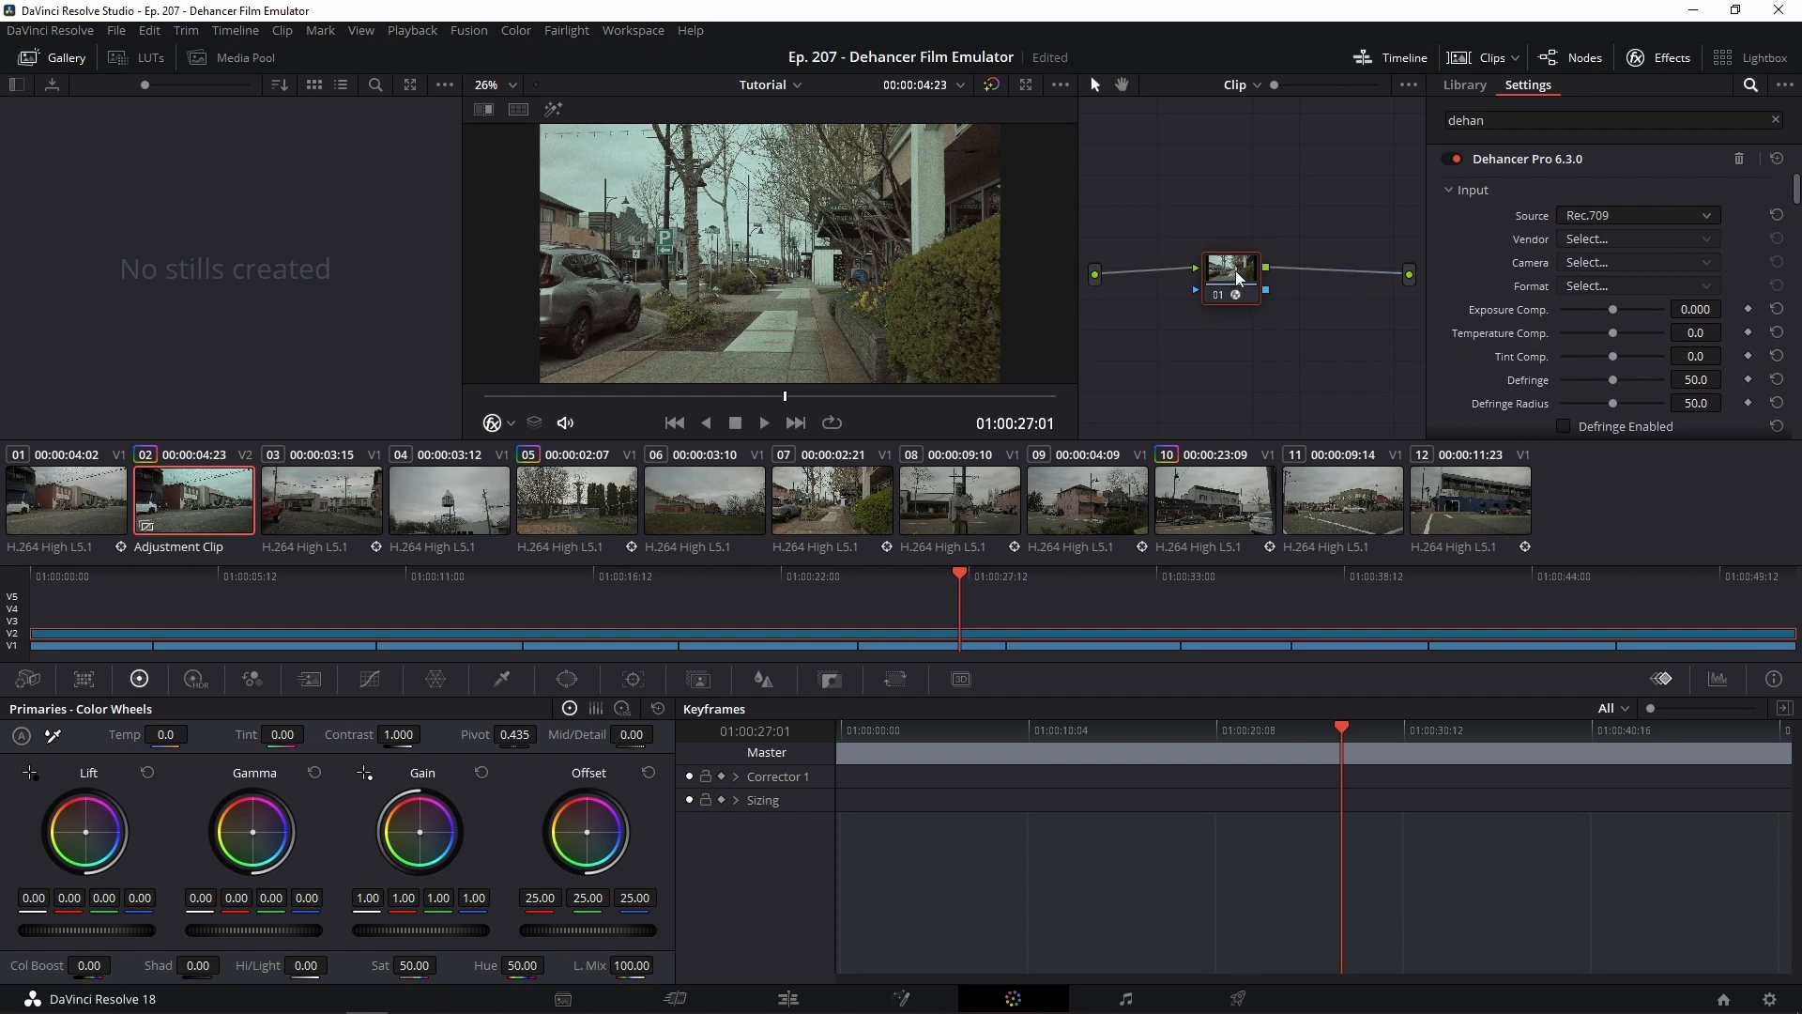
- Remove Dehancer Pro from the adjustment clip's node and return to the Edit page
{"action": "left_click_drag", "start_coordinate": [1237, 276], "coordinate": [1245, 285]}
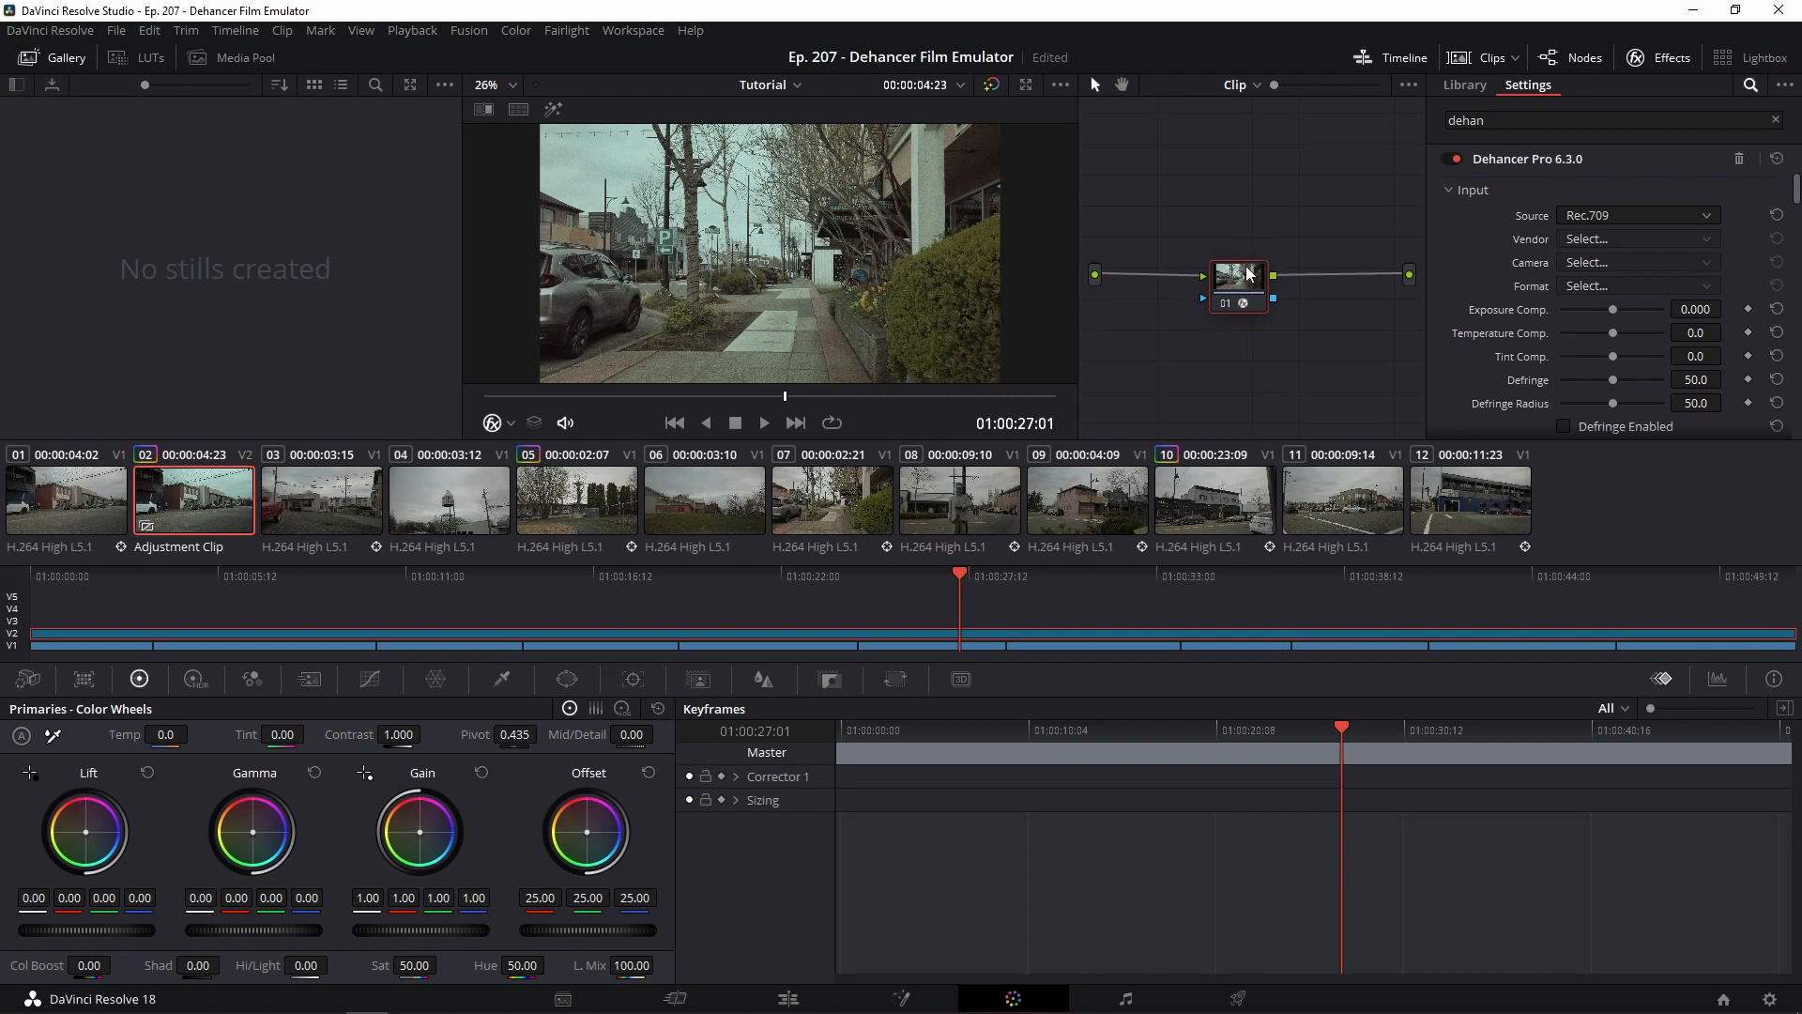
{"action": "left_click", "coordinate": [1740, 159]}
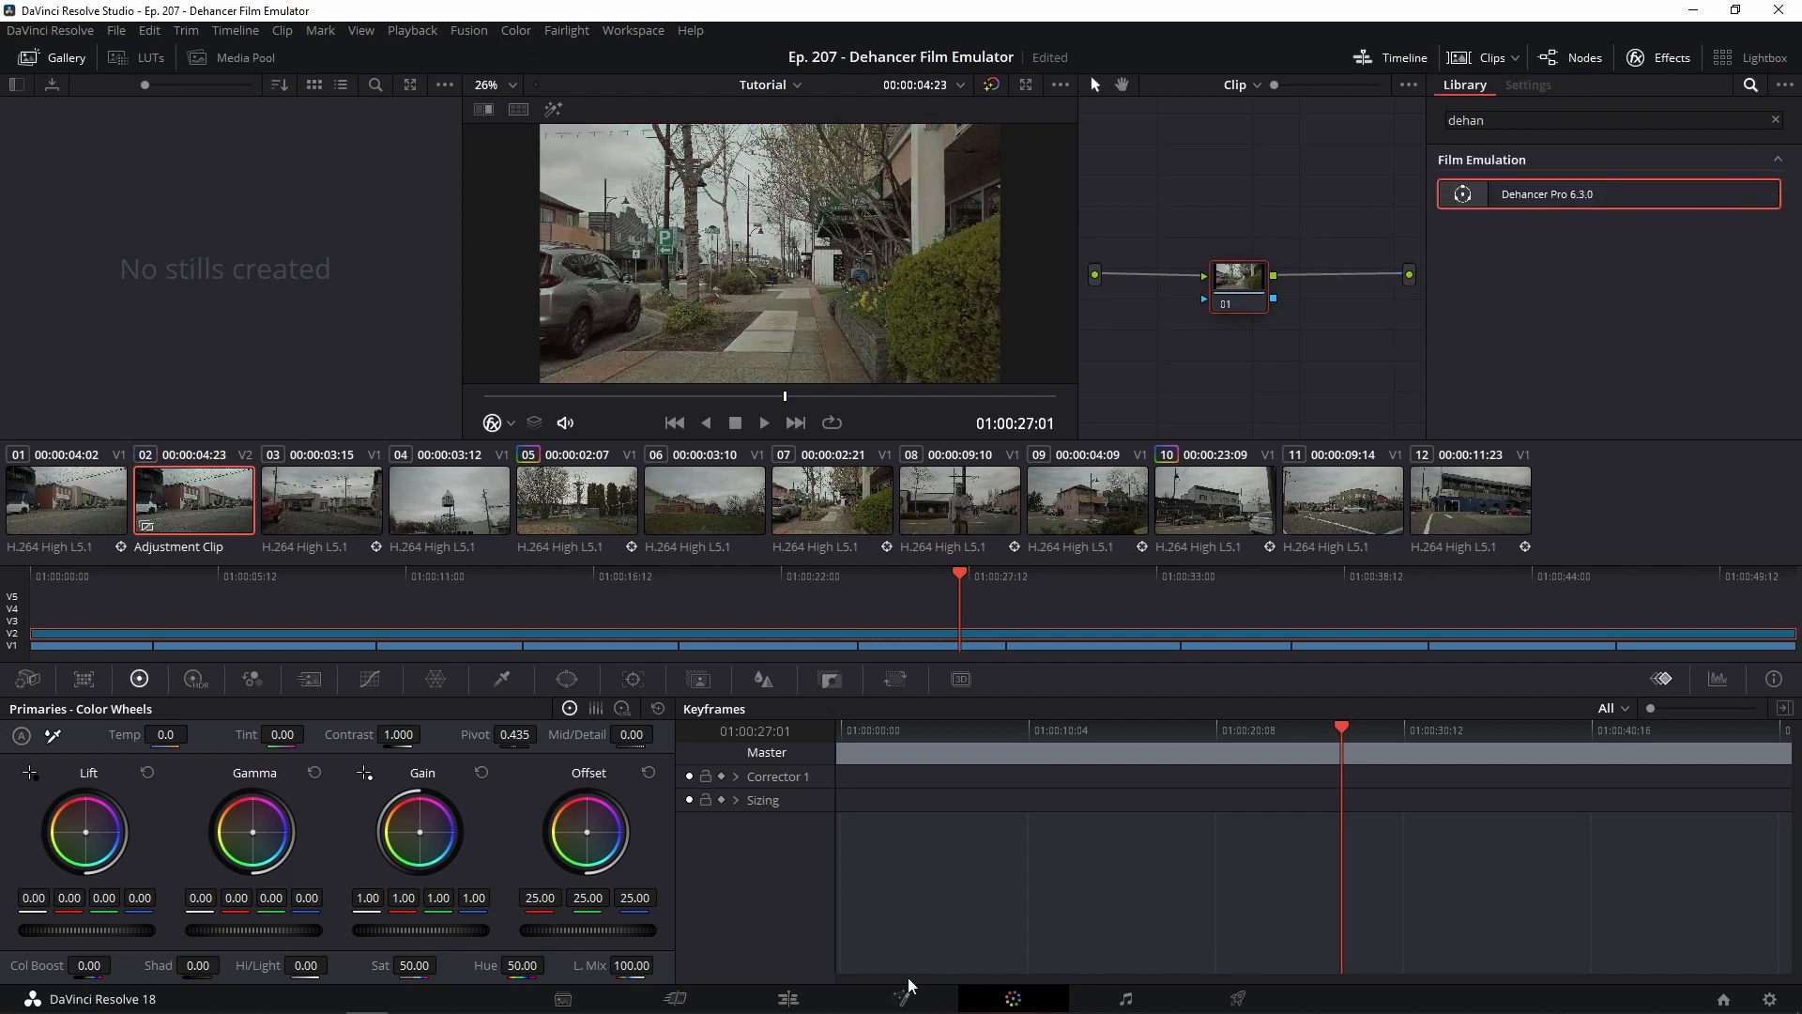
{"action": "left_click", "coordinate": [789, 998]}
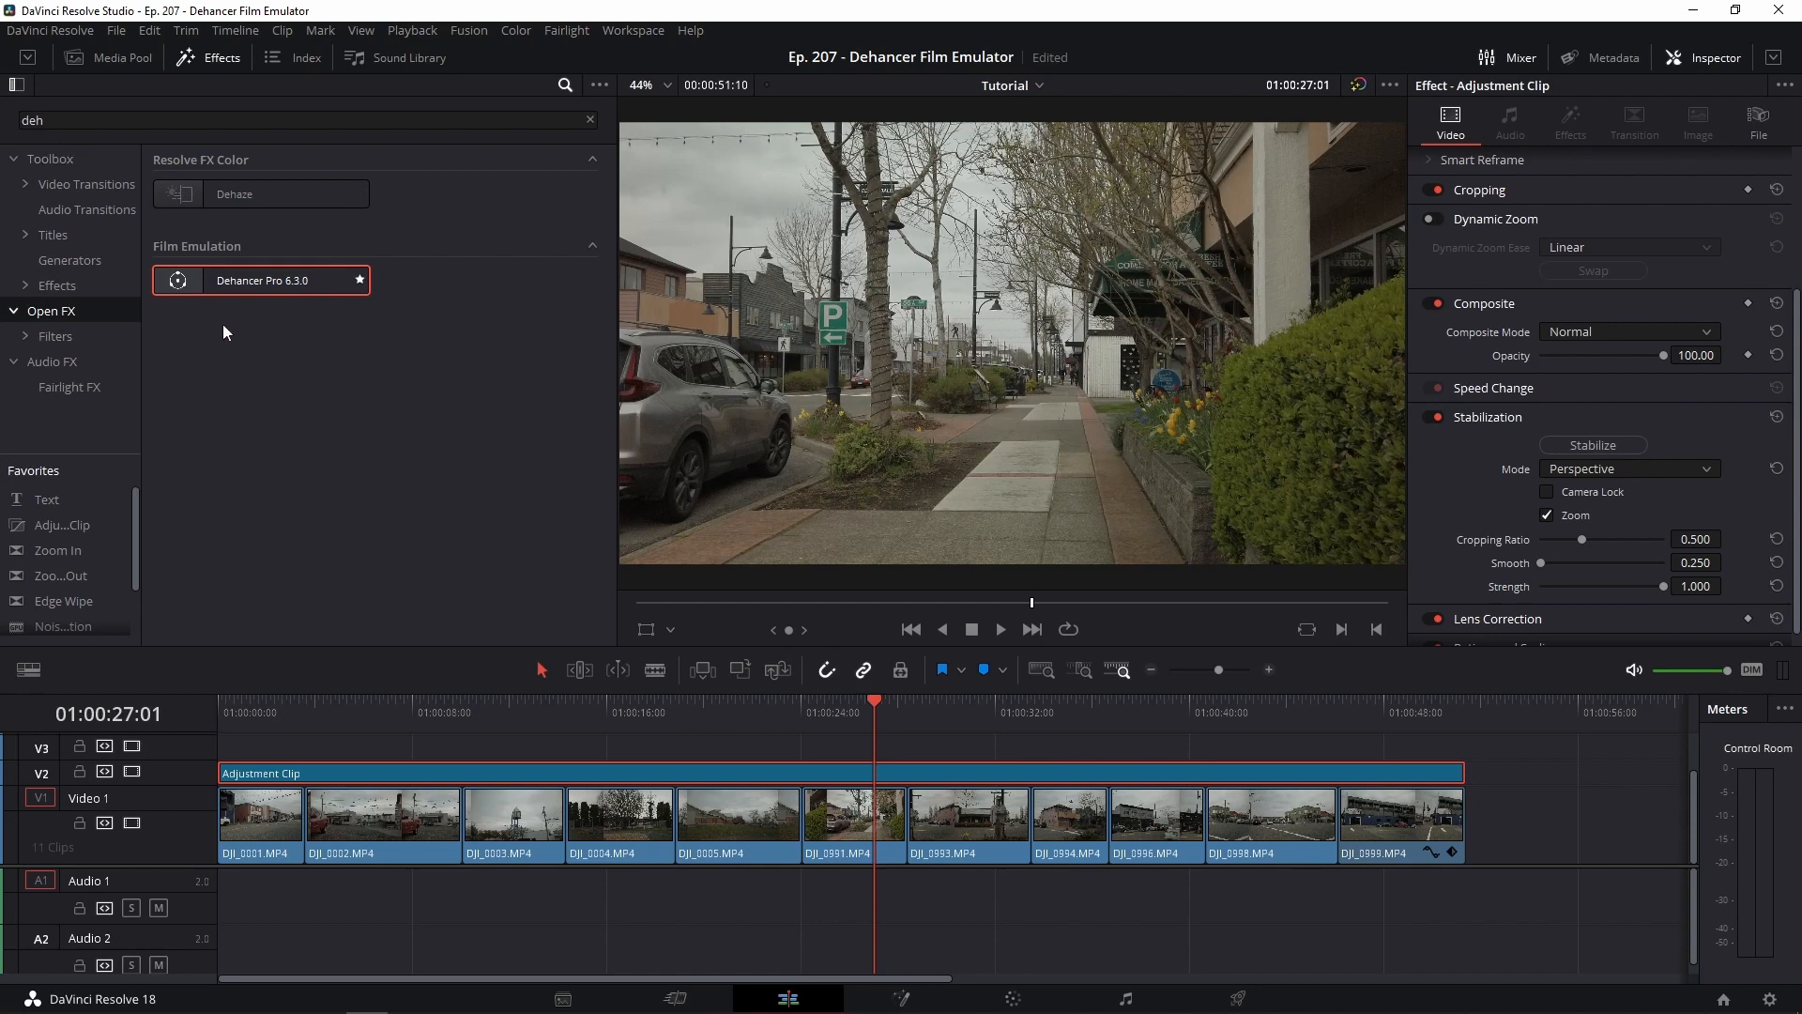
- Apply Dehancer Pro 6.3.0 to the adjustment clip in the timeline and show its settings in a full-height Inspector
{"action": "left_click_drag", "start_coordinate": [257, 284], "coordinate": [722, 786]}
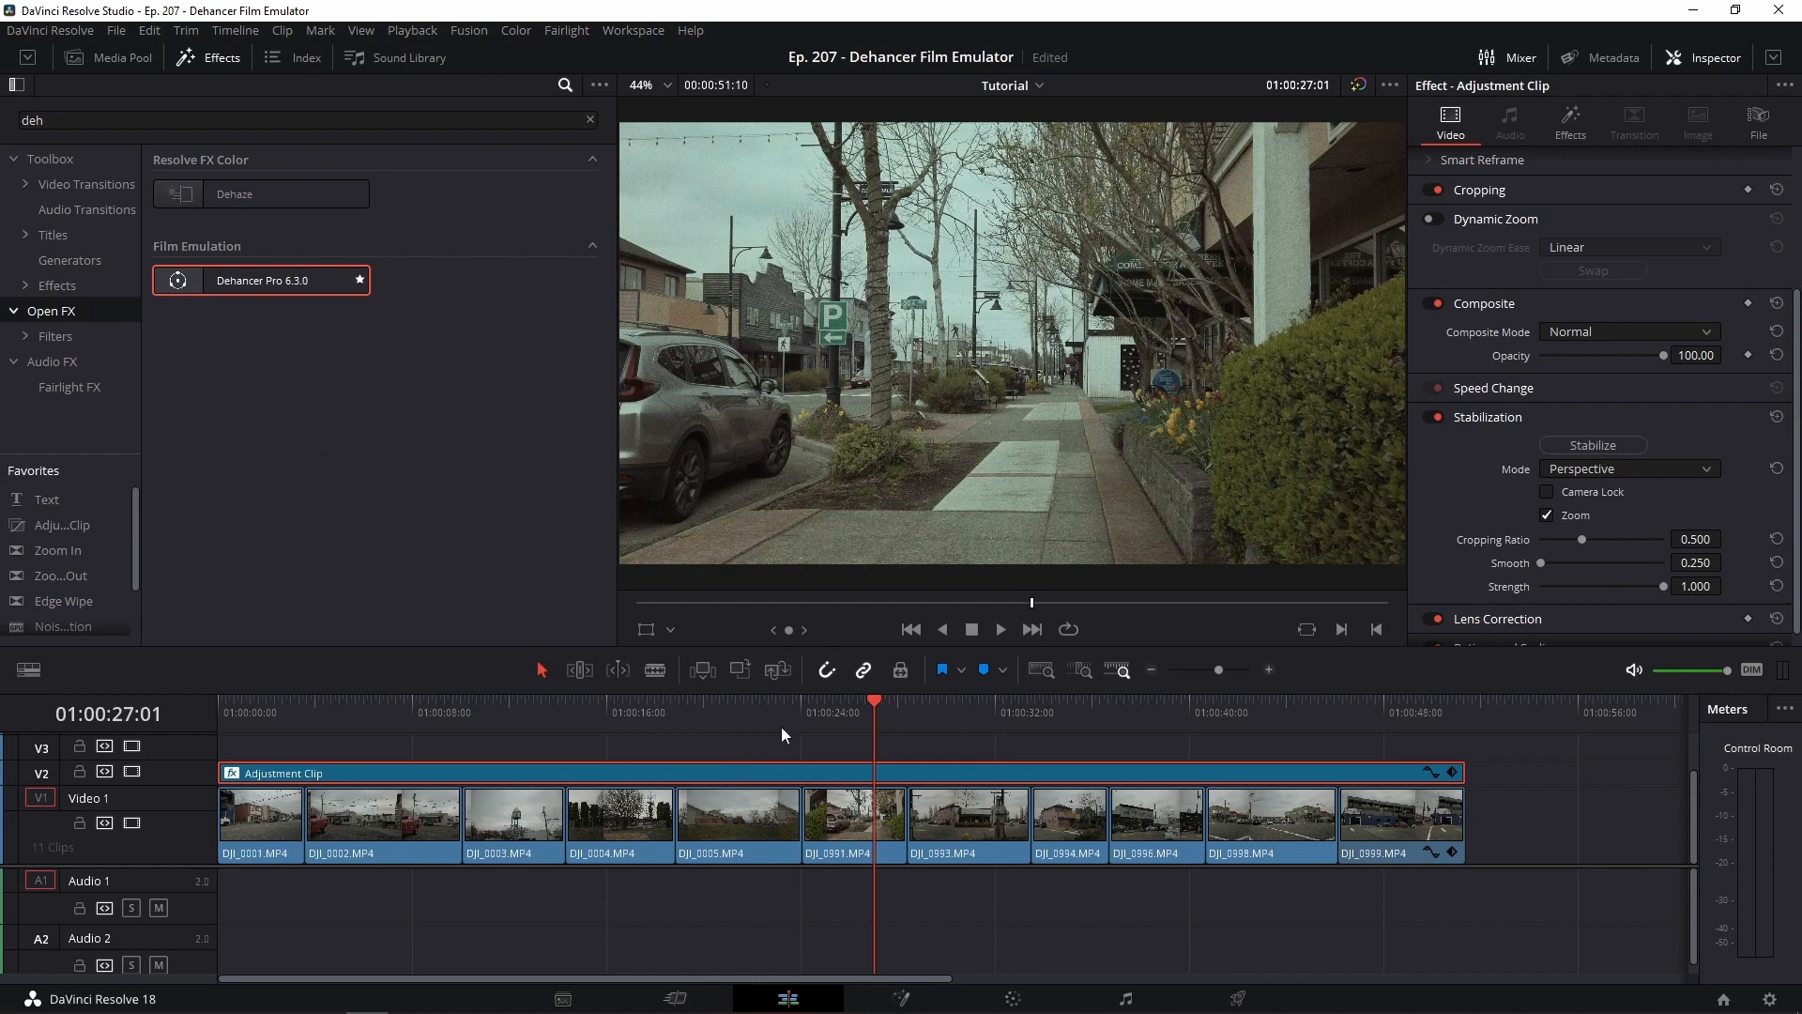
{"action": "left_click", "coordinate": [1570, 120]}
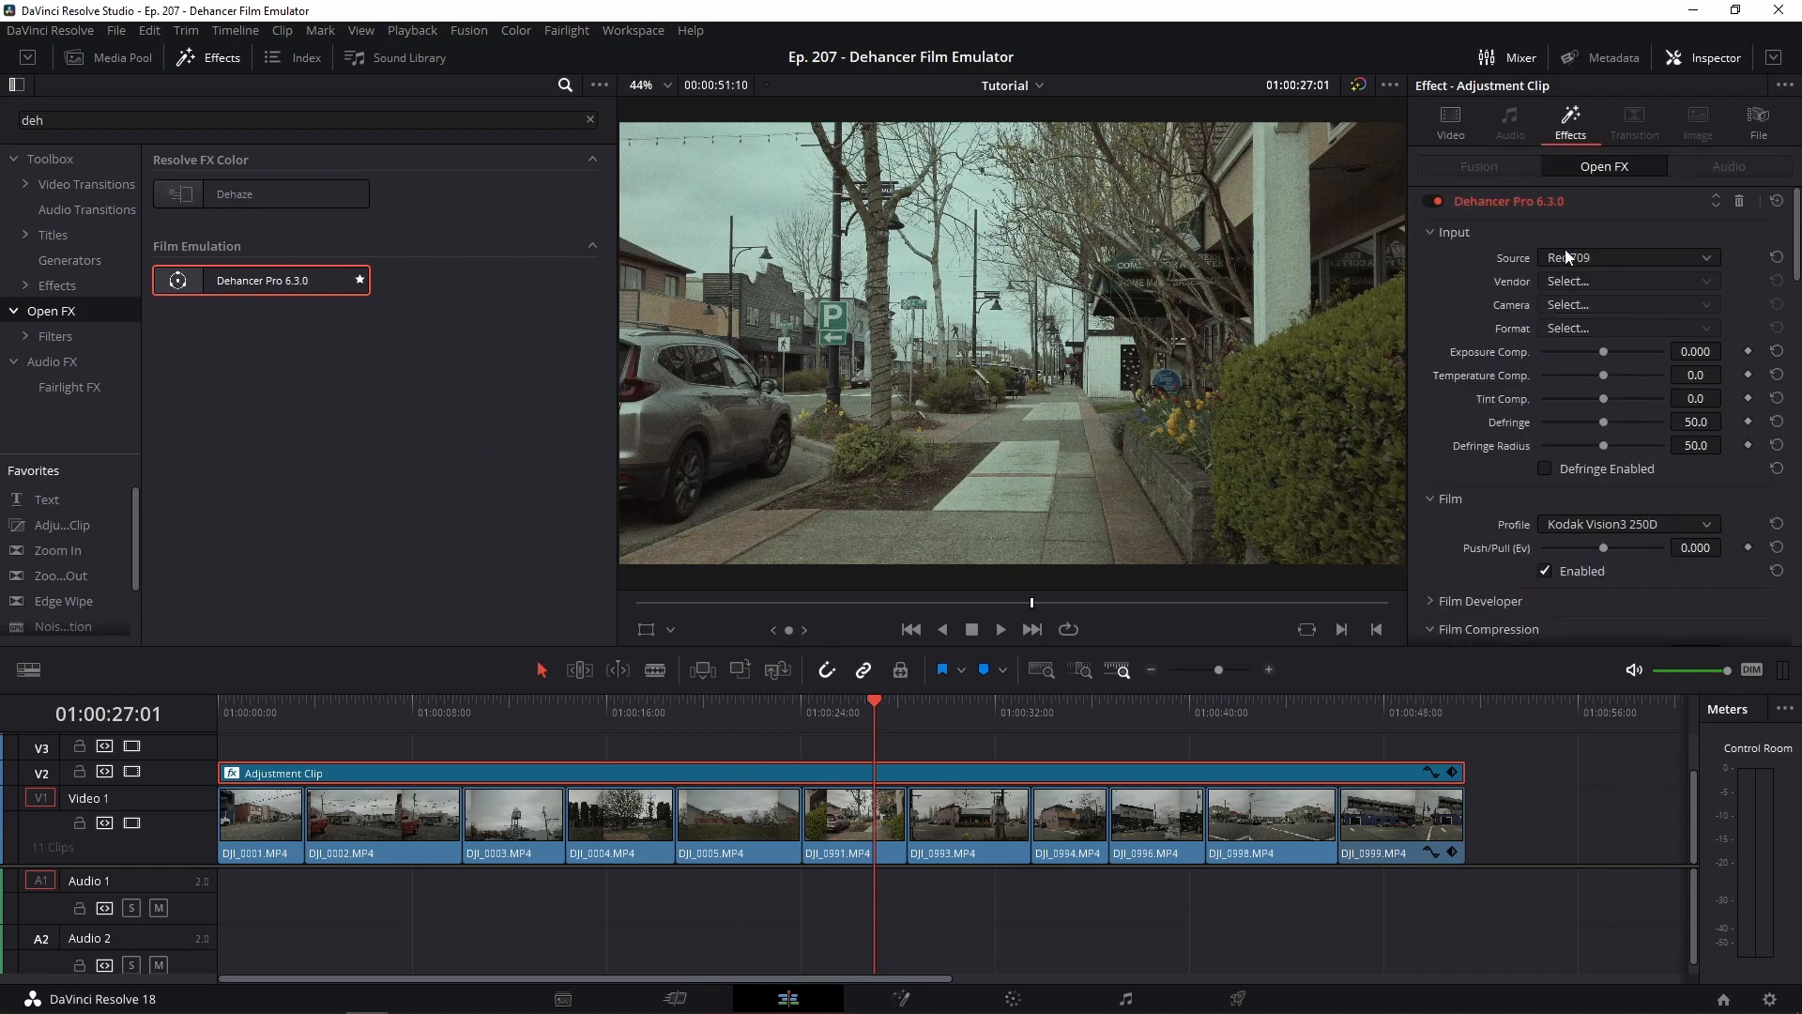
{"action": "left_click", "coordinate": [1774, 58]}
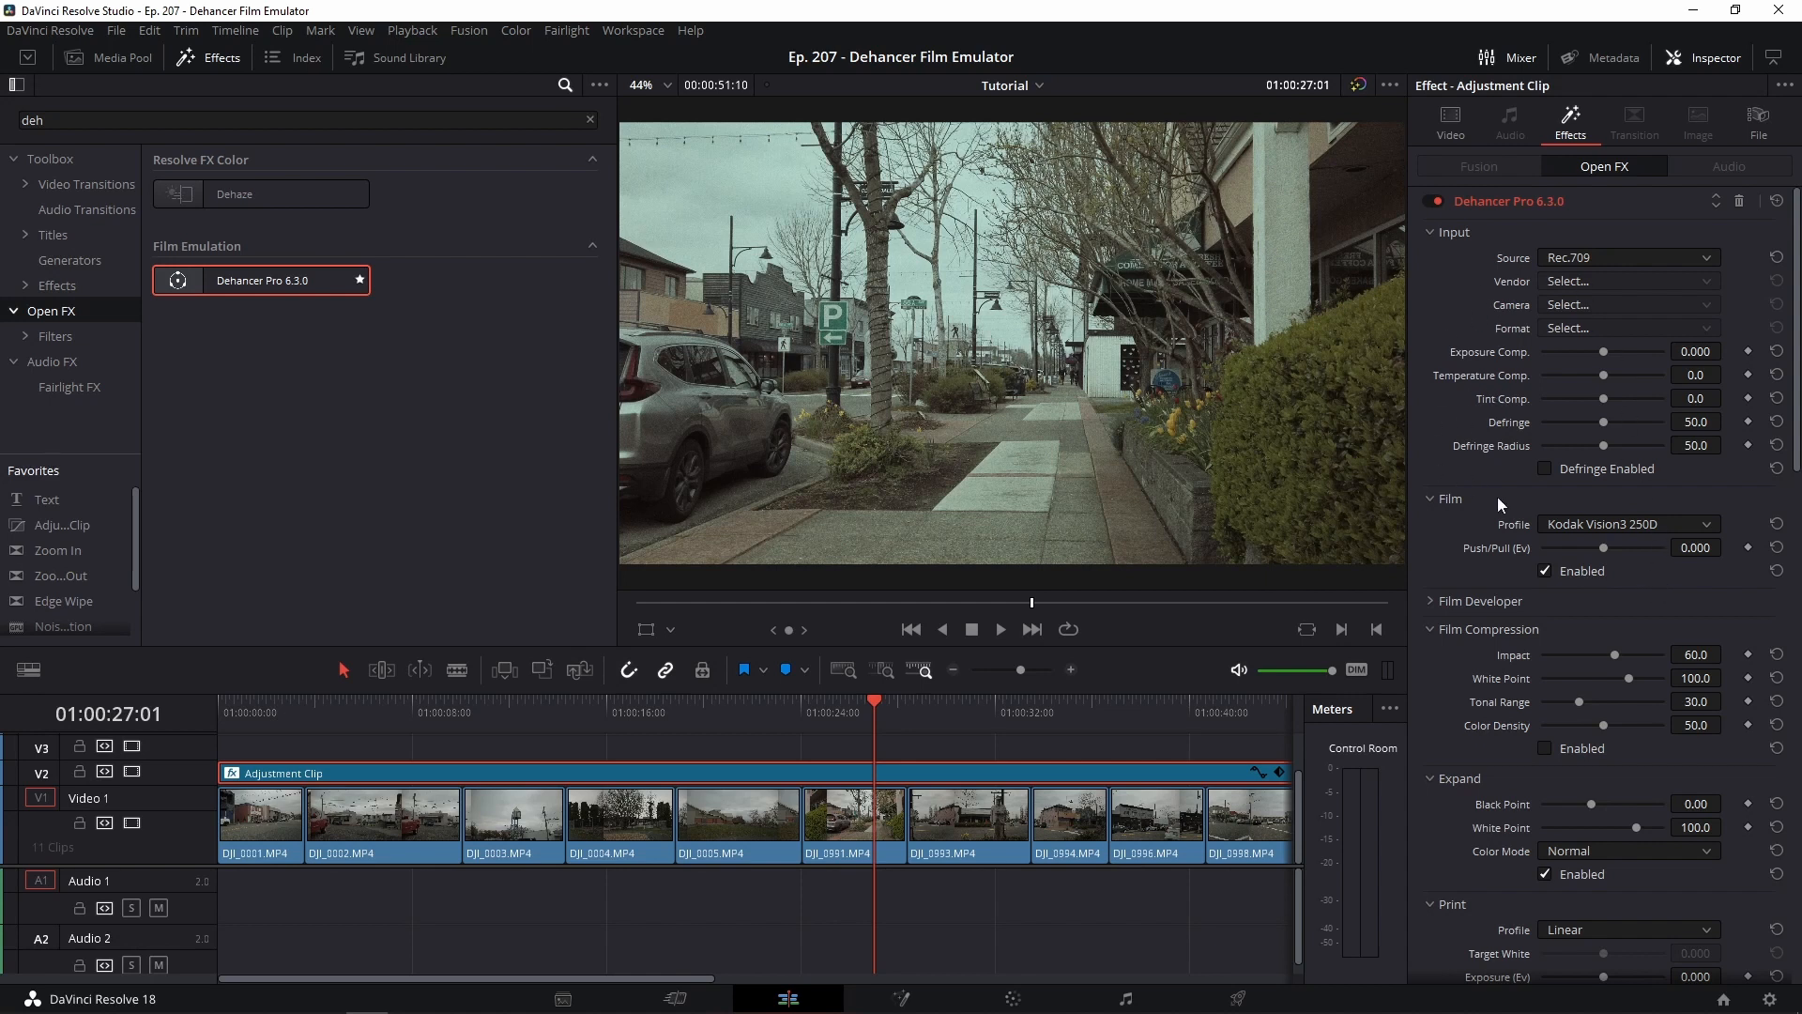
- Collapse the Dehancer setting groups below Input, from Film through Options, leaving only Input expanded
{"action": "left_click", "coordinate": [1446, 499]}
{"action": "left_click", "coordinate": [1470, 556]}
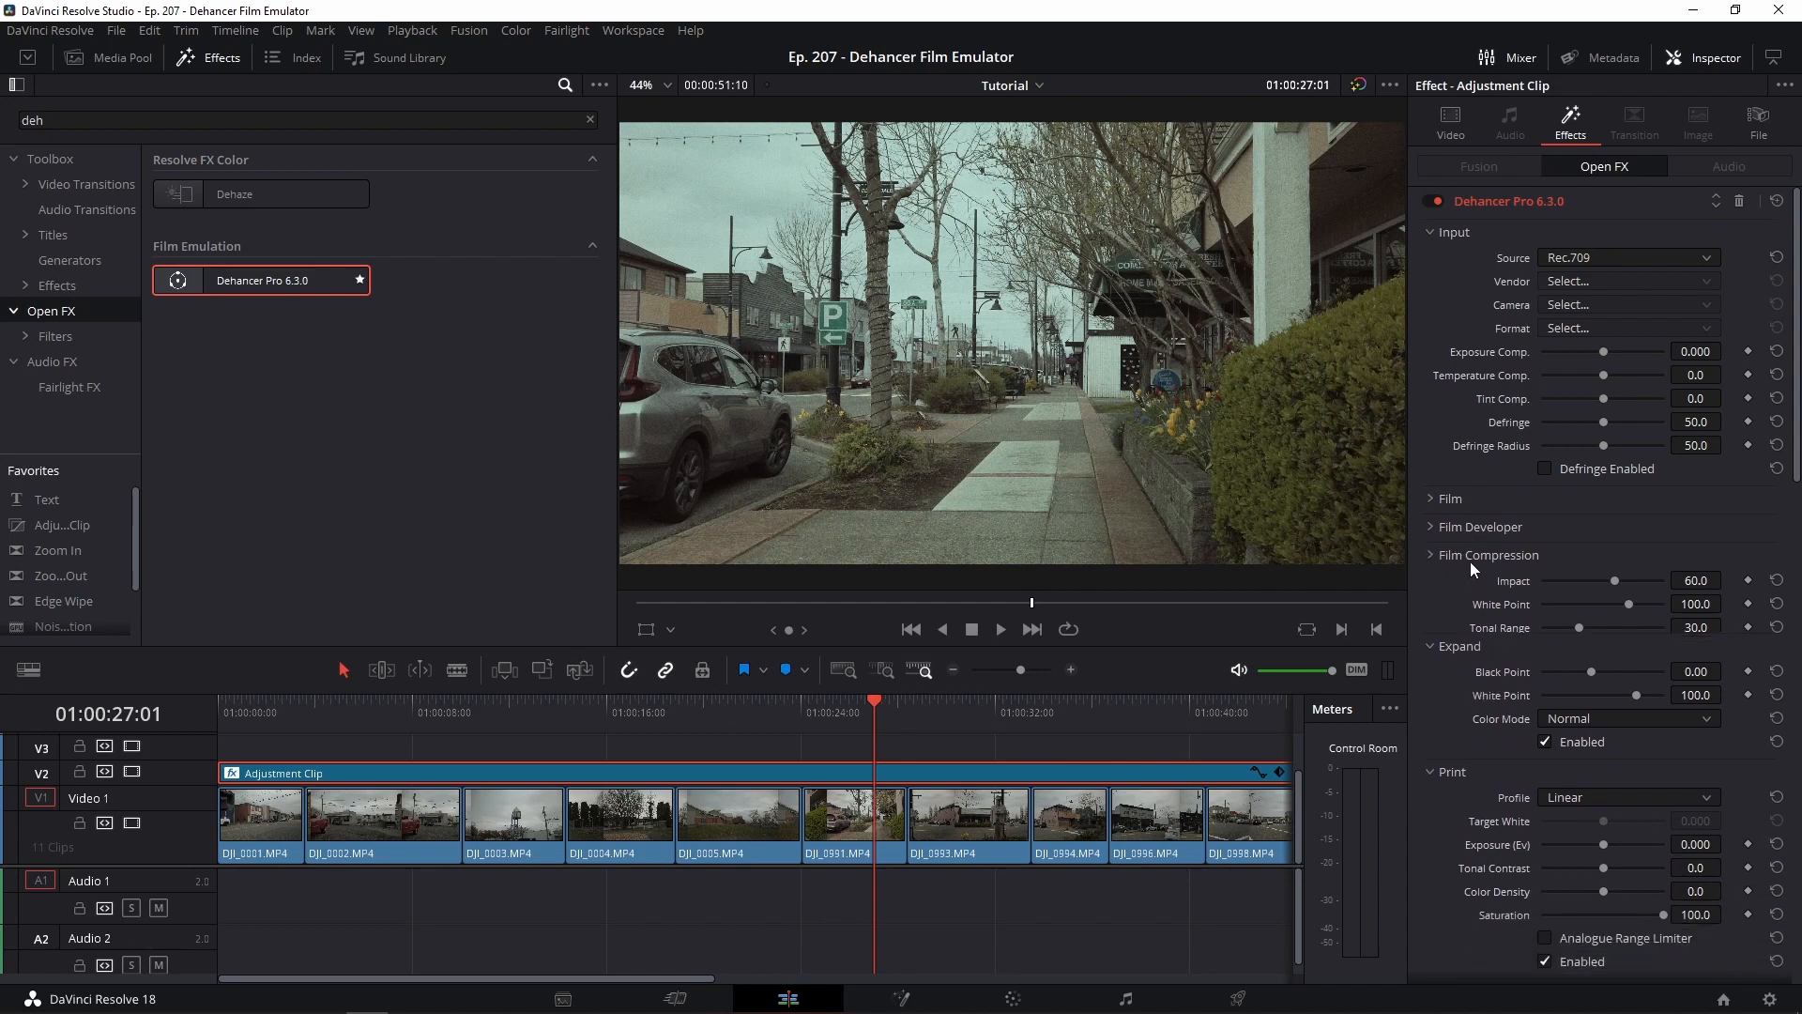
{"action": "left_click", "coordinate": [1451, 583]}
{"action": "left_click", "coordinate": [1441, 614]}
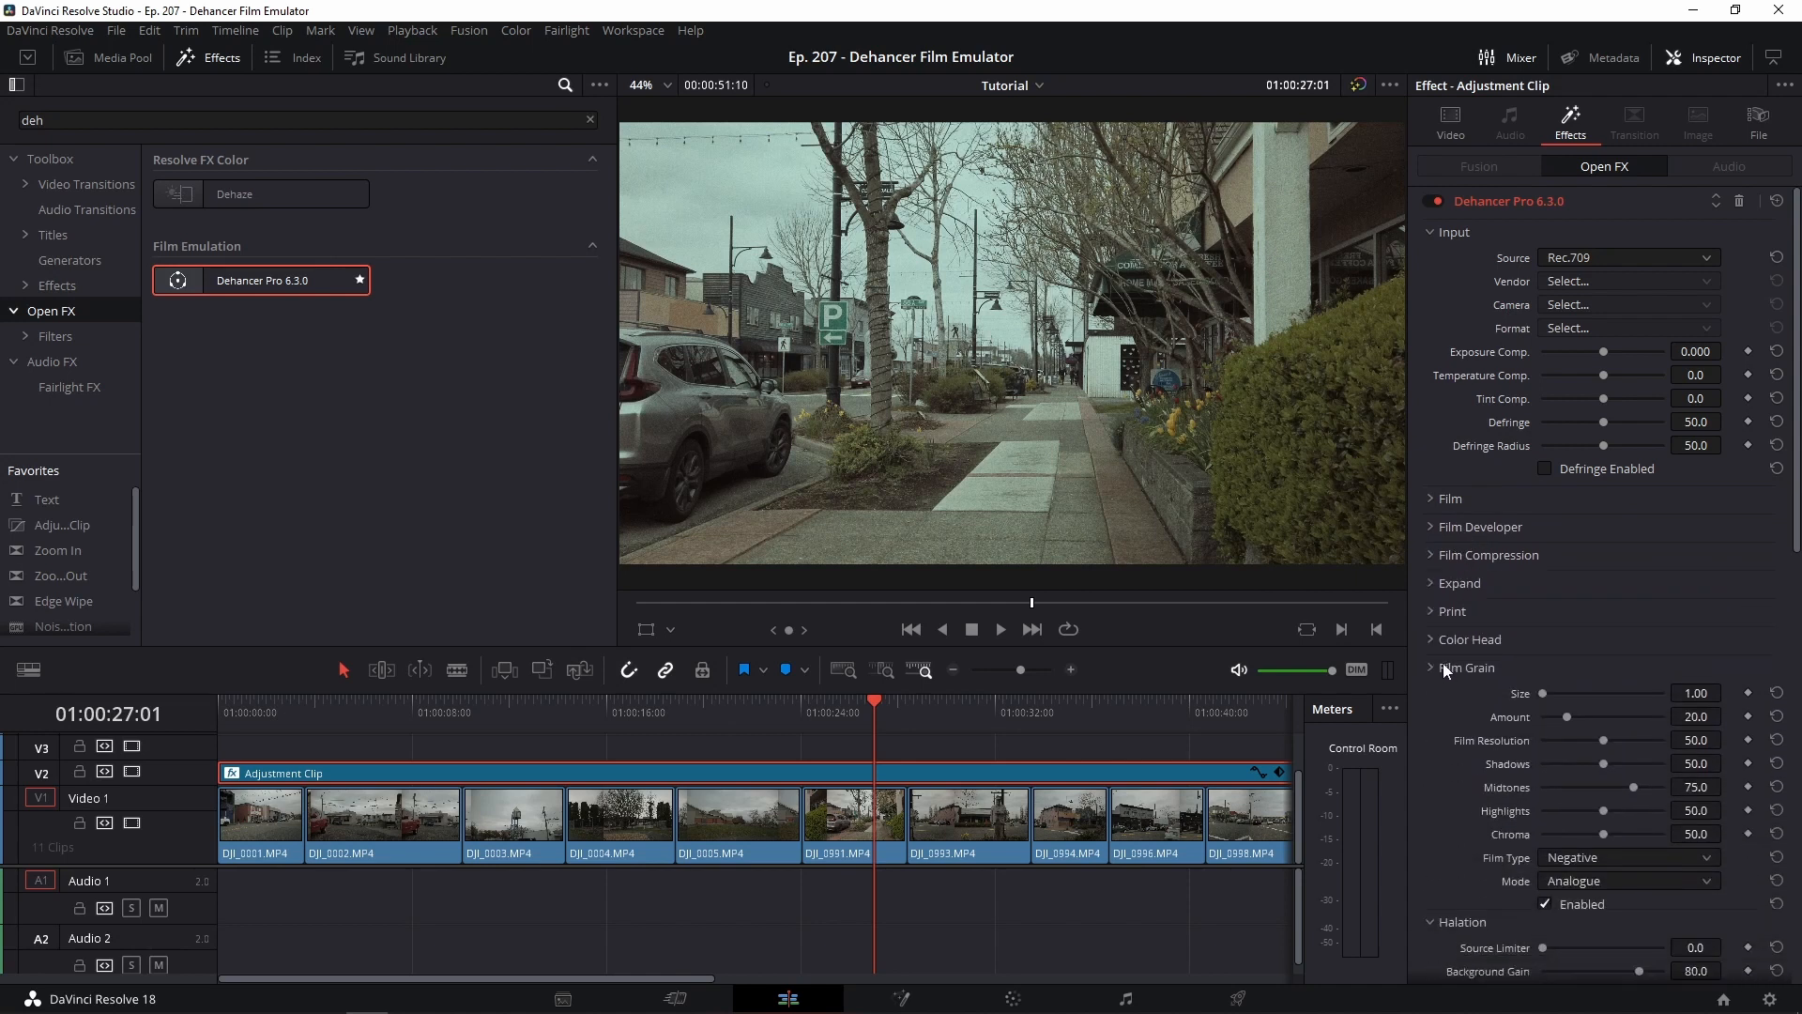
{"action": "left_click", "coordinate": [1444, 665]}
{"action": "left_click", "coordinate": [1454, 726]}
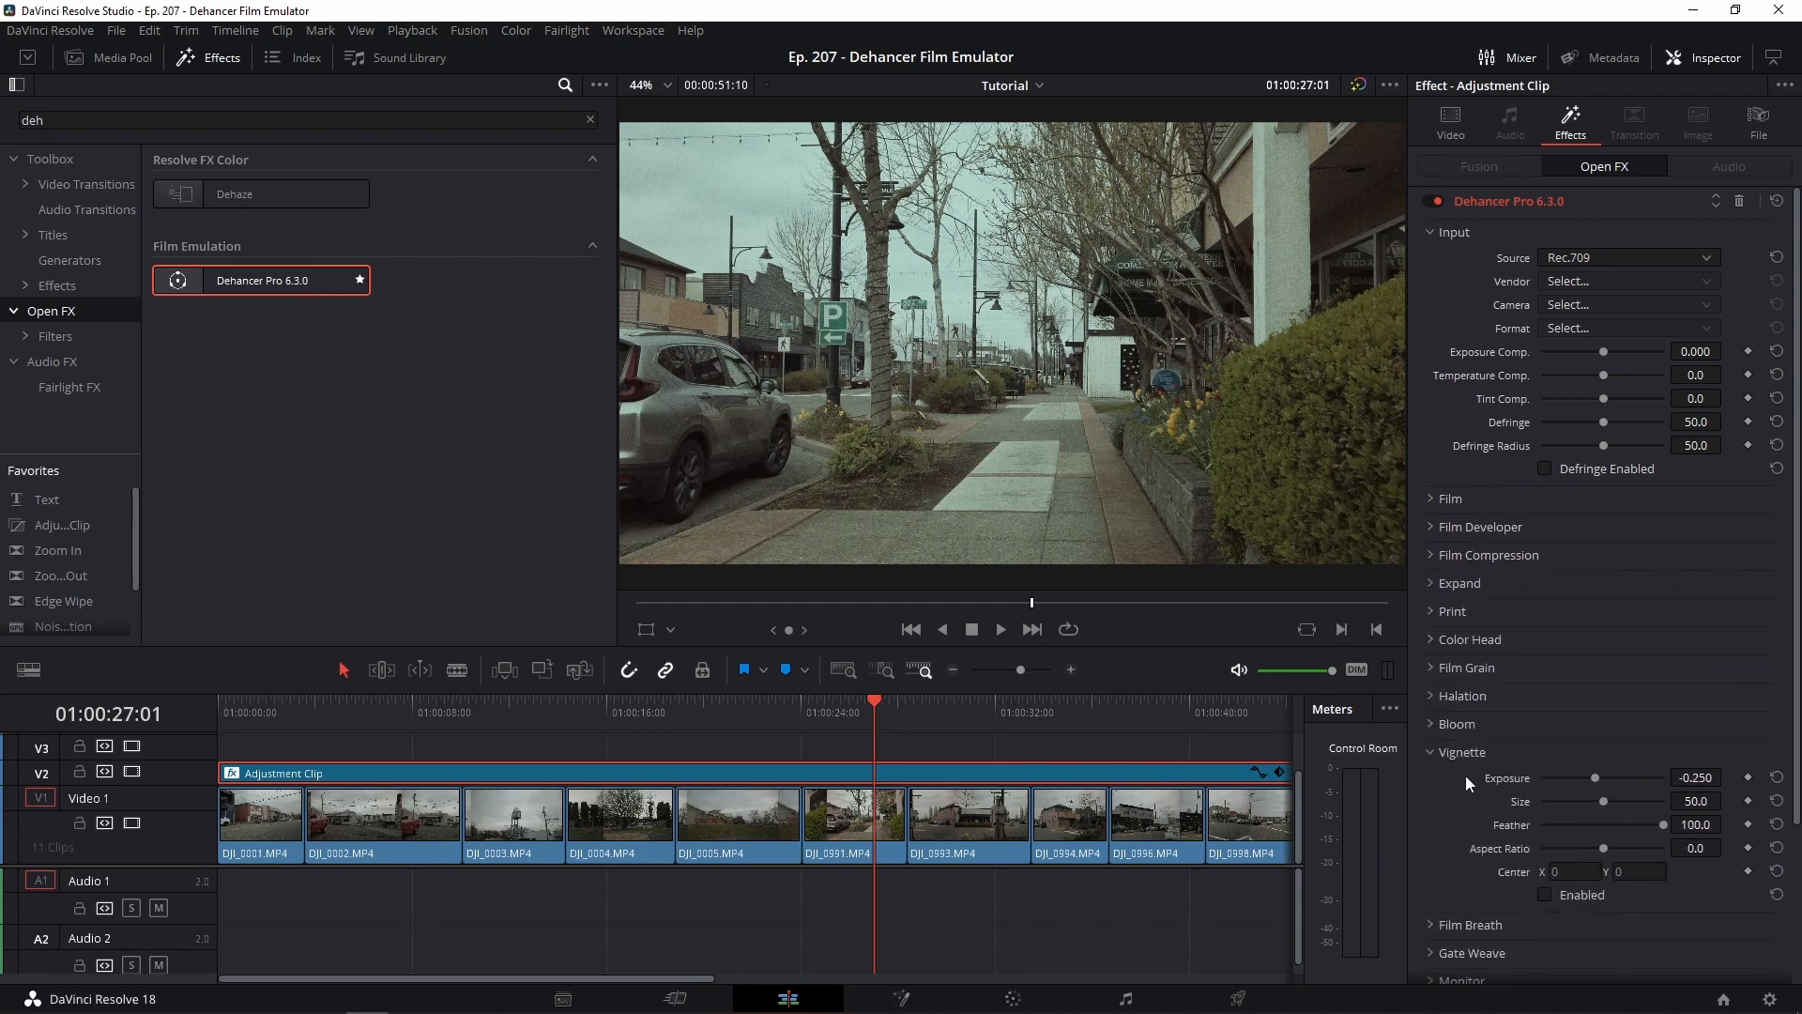
{"action": "left_click", "coordinate": [1465, 754]}
{"action": "left_click", "coordinate": [1458, 922]}
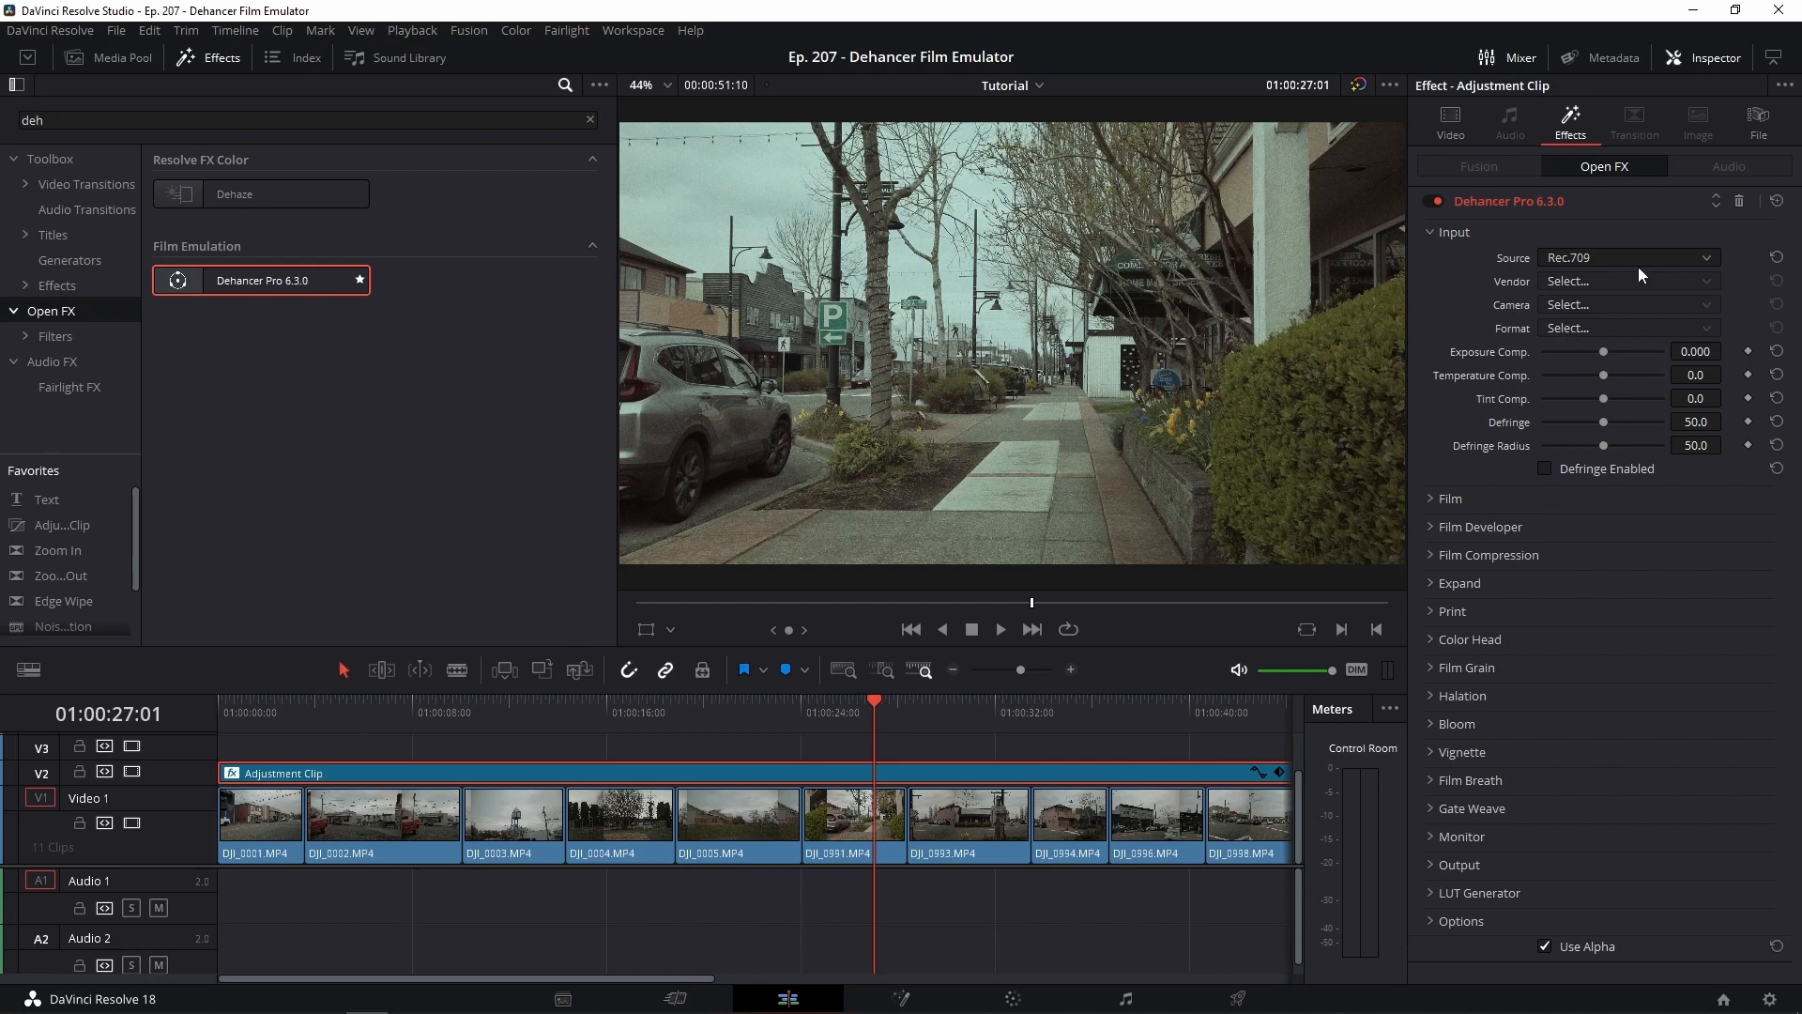
- Set the Dehancer input source to Choose Camera, with vendor DJI, camera Action 2 and format D-Cinelike
{"action": "left_click", "coordinate": [1606, 256]}
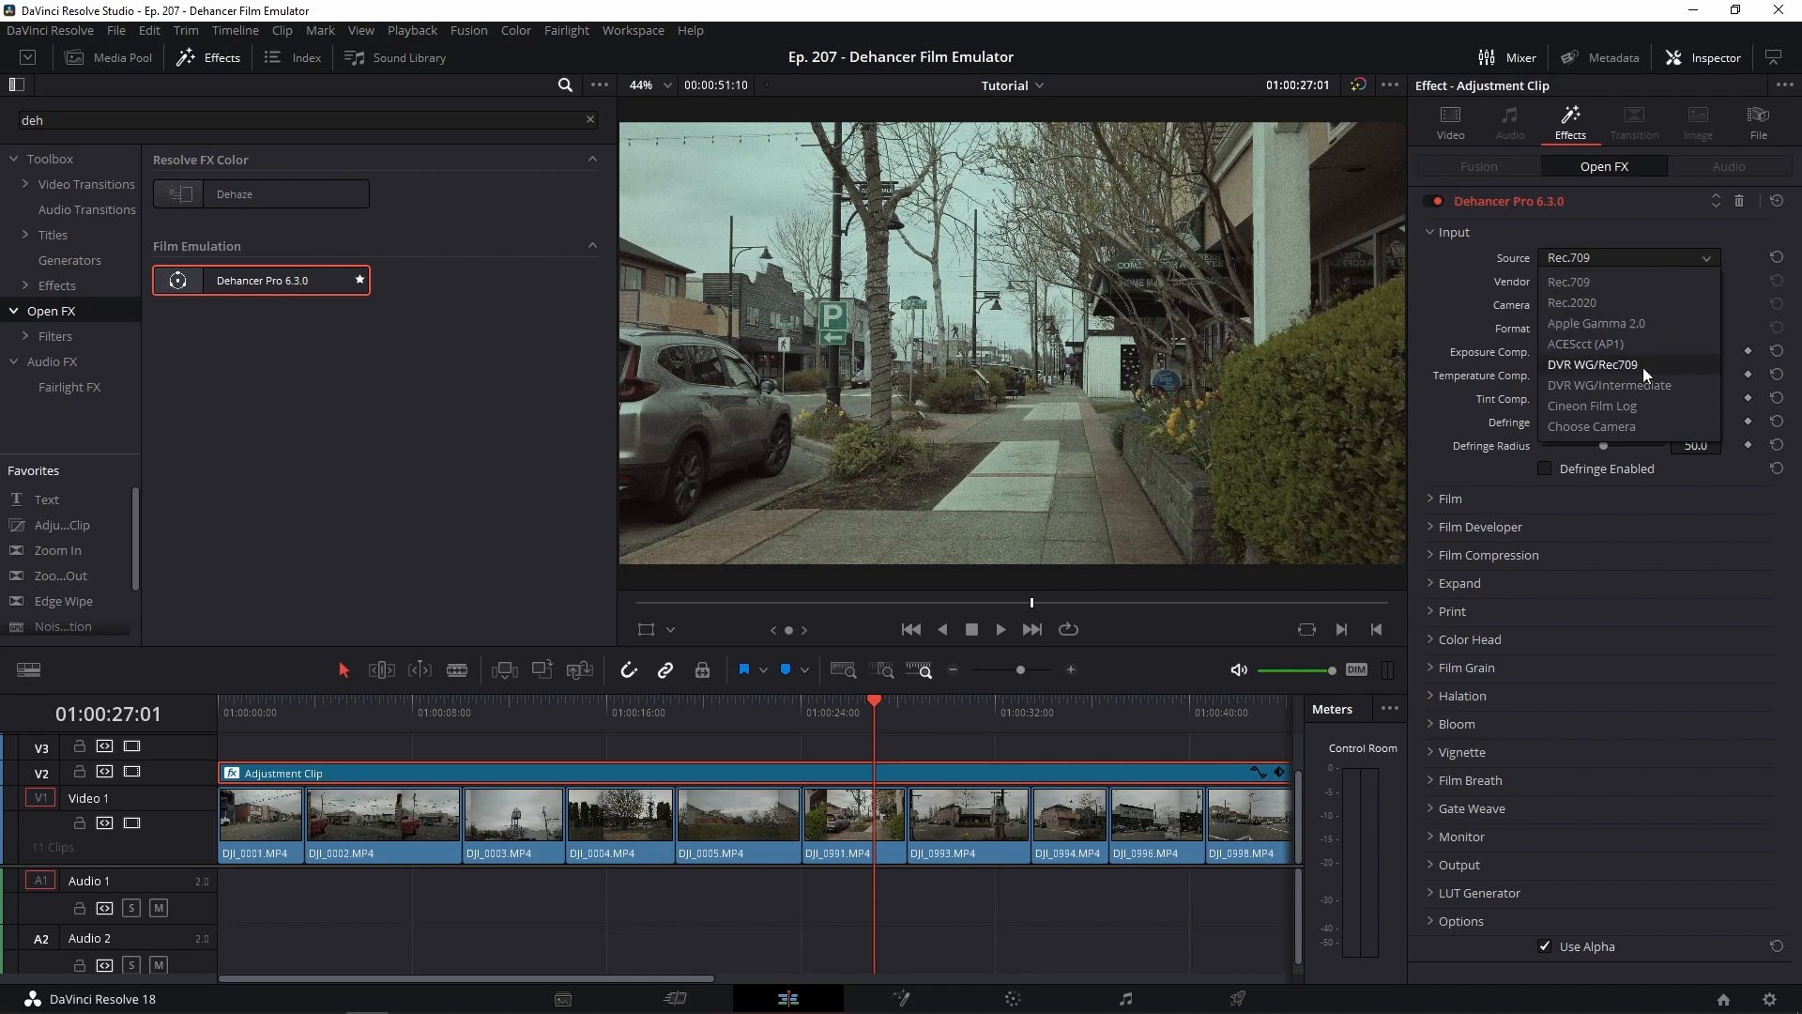
{"action": "left_click", "coordinate": [1618, 425]}
{"action": "left_click", "coordinate": [1596, 280]}
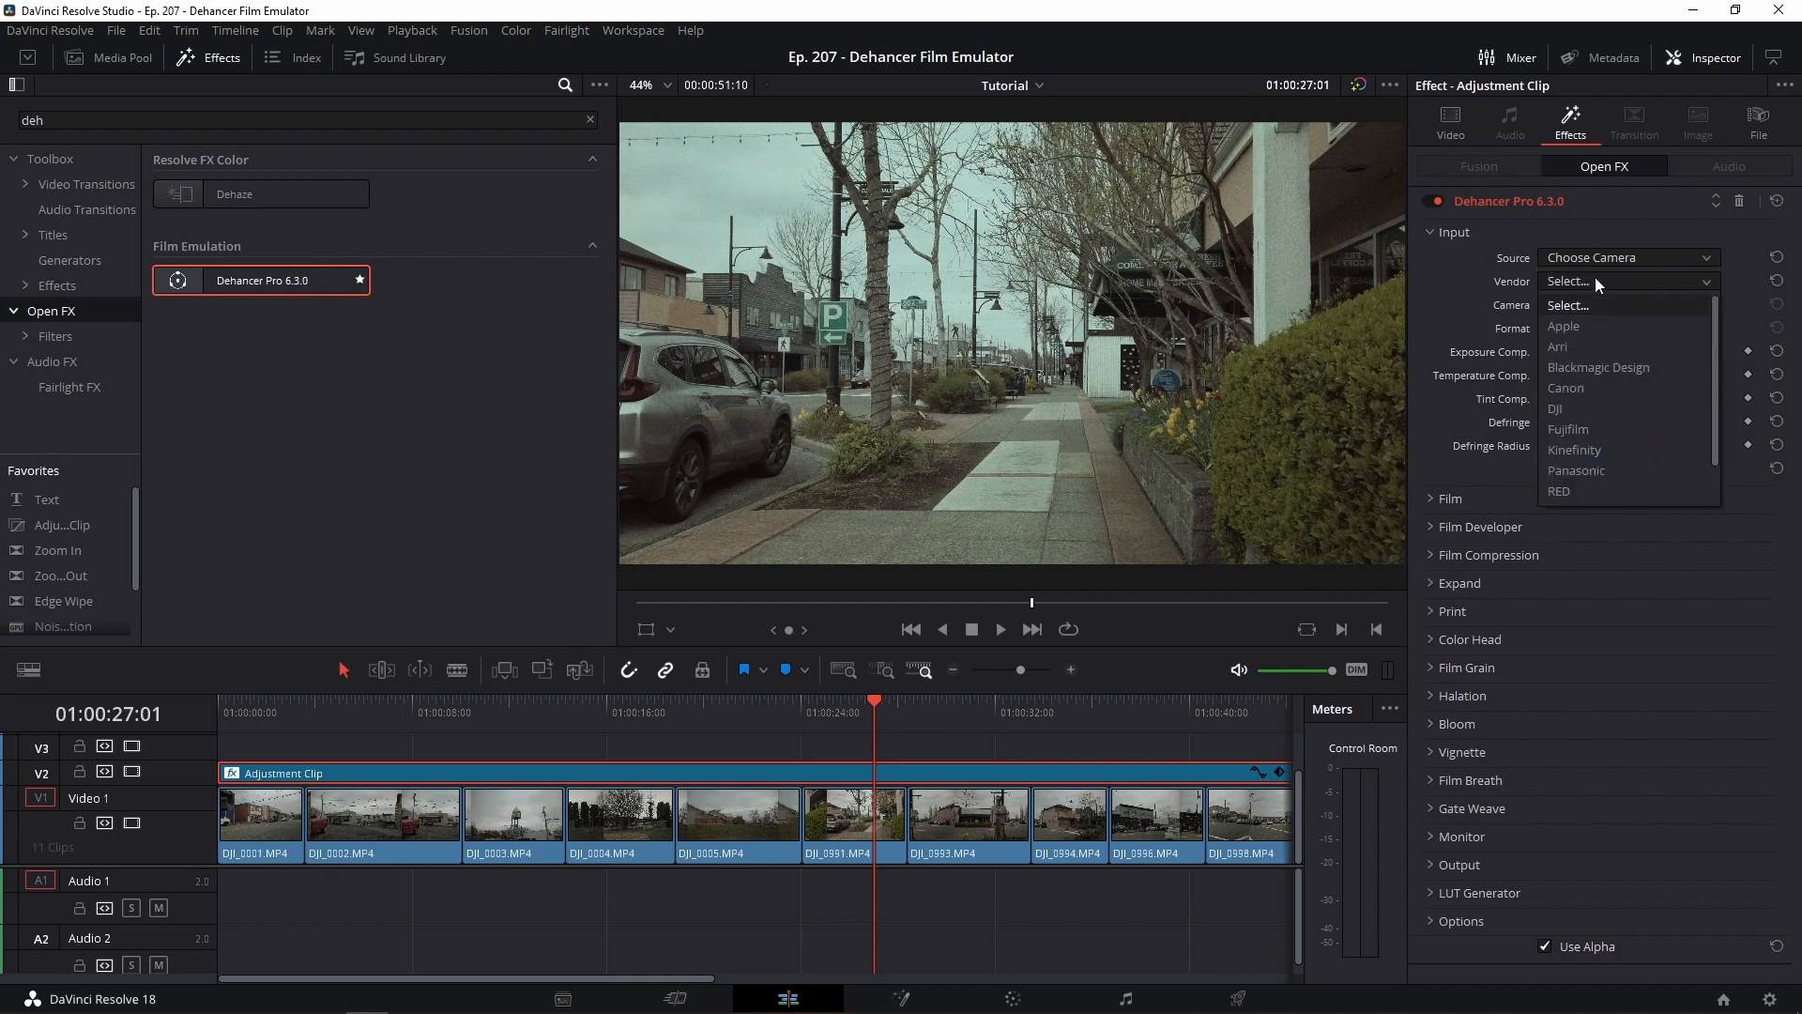
{"action": "left_click", "coordinate": [1555, 410]}
{"action": "left_click", "coordinate": [1590, 304]}
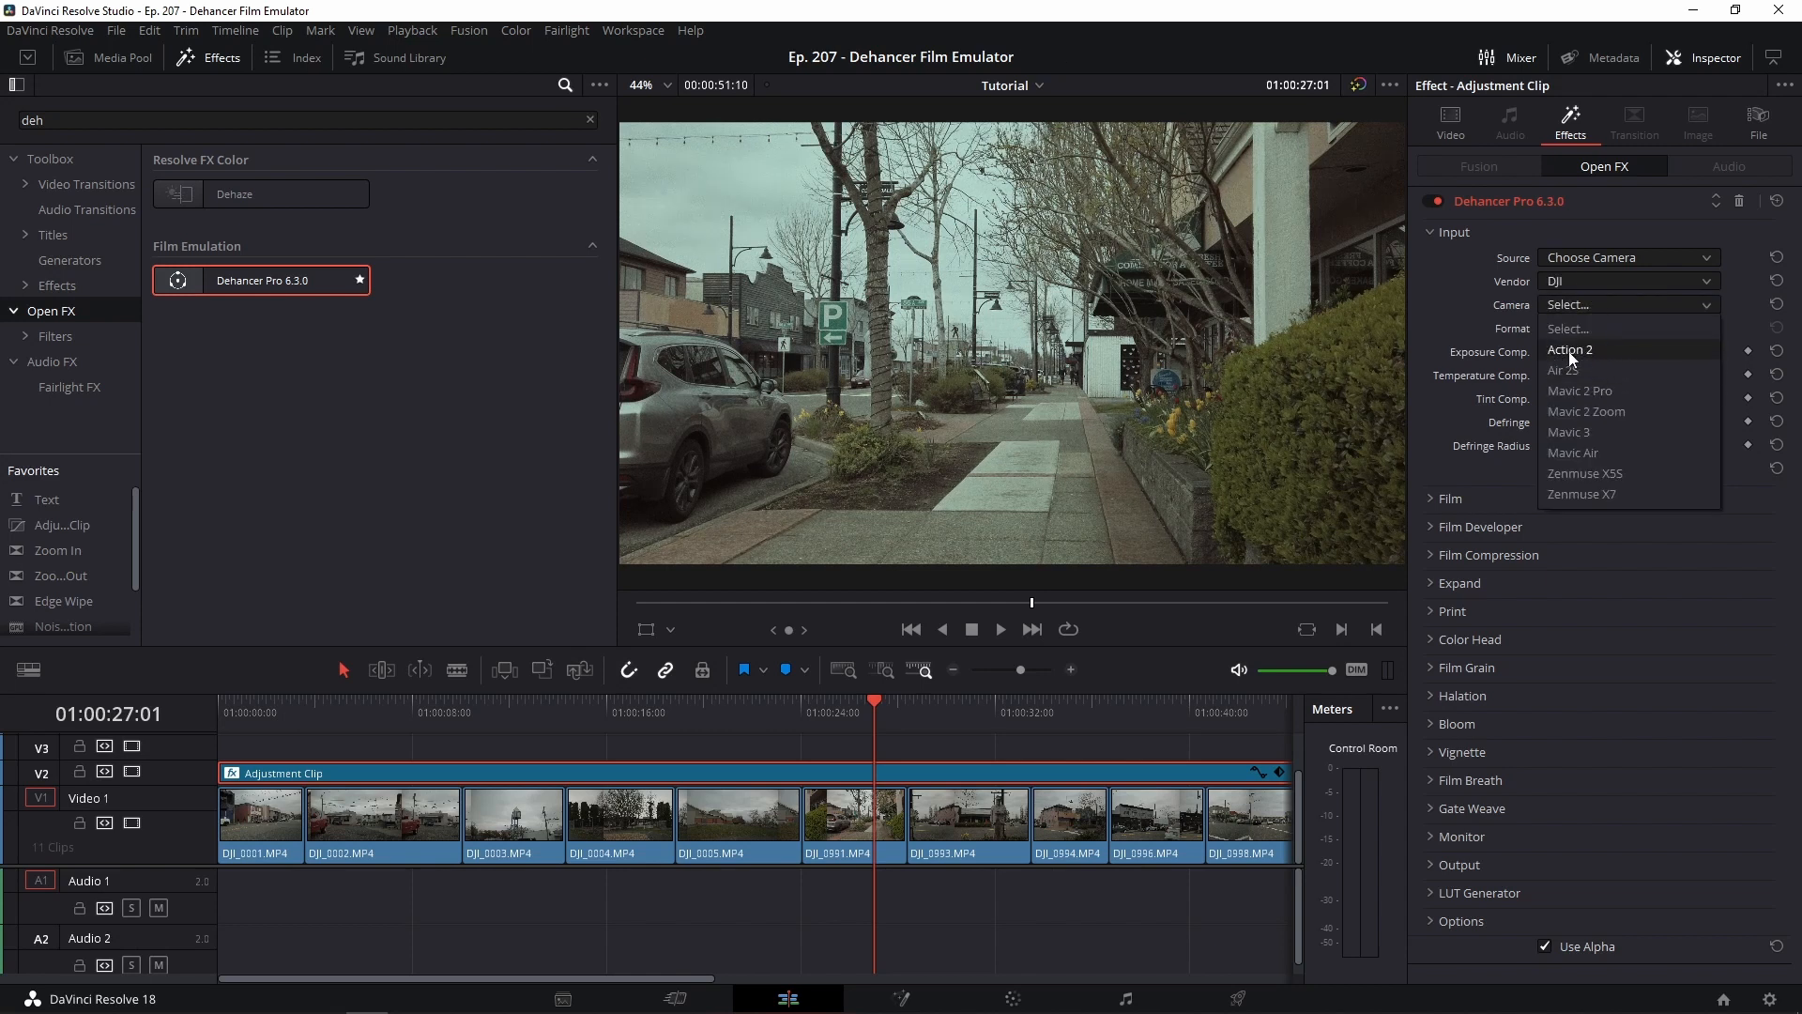
{"action": "left_click", "coordinate": [1574, 351]}
{"action": "left_click", "coordinate": [1595, 328]}
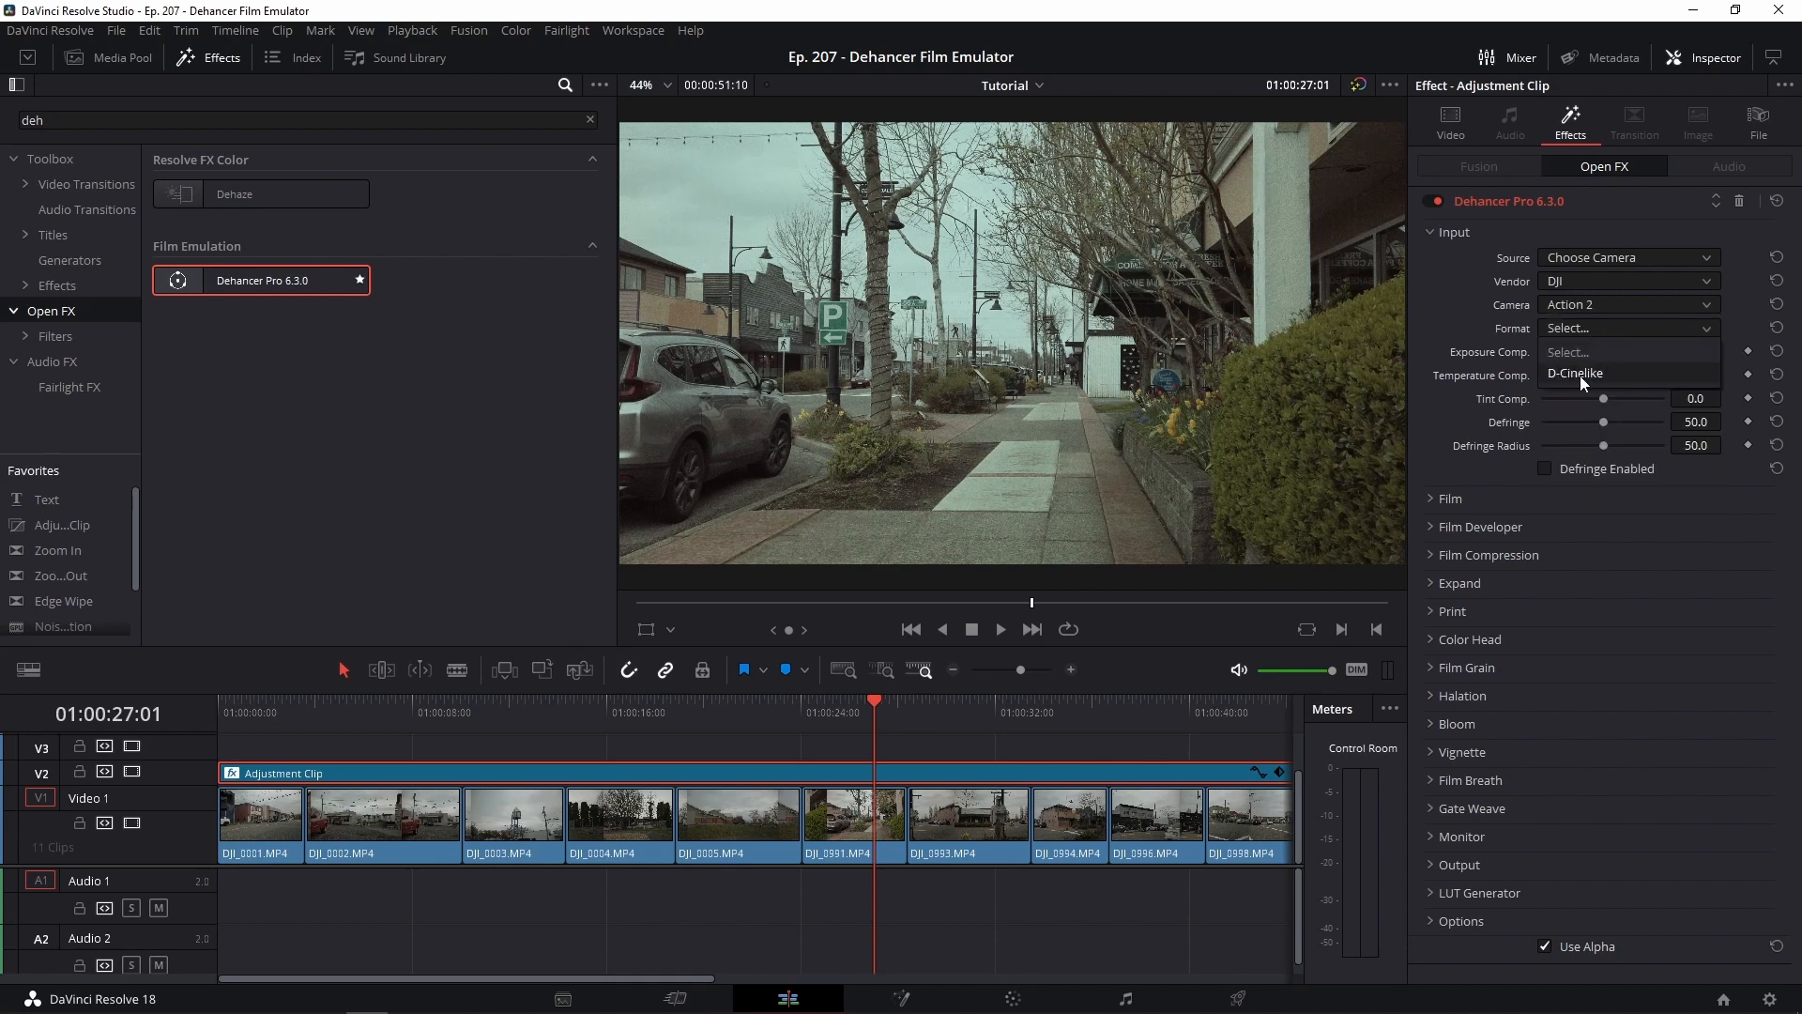
{"action": "left_click", "coordinate": [1615, 375]}
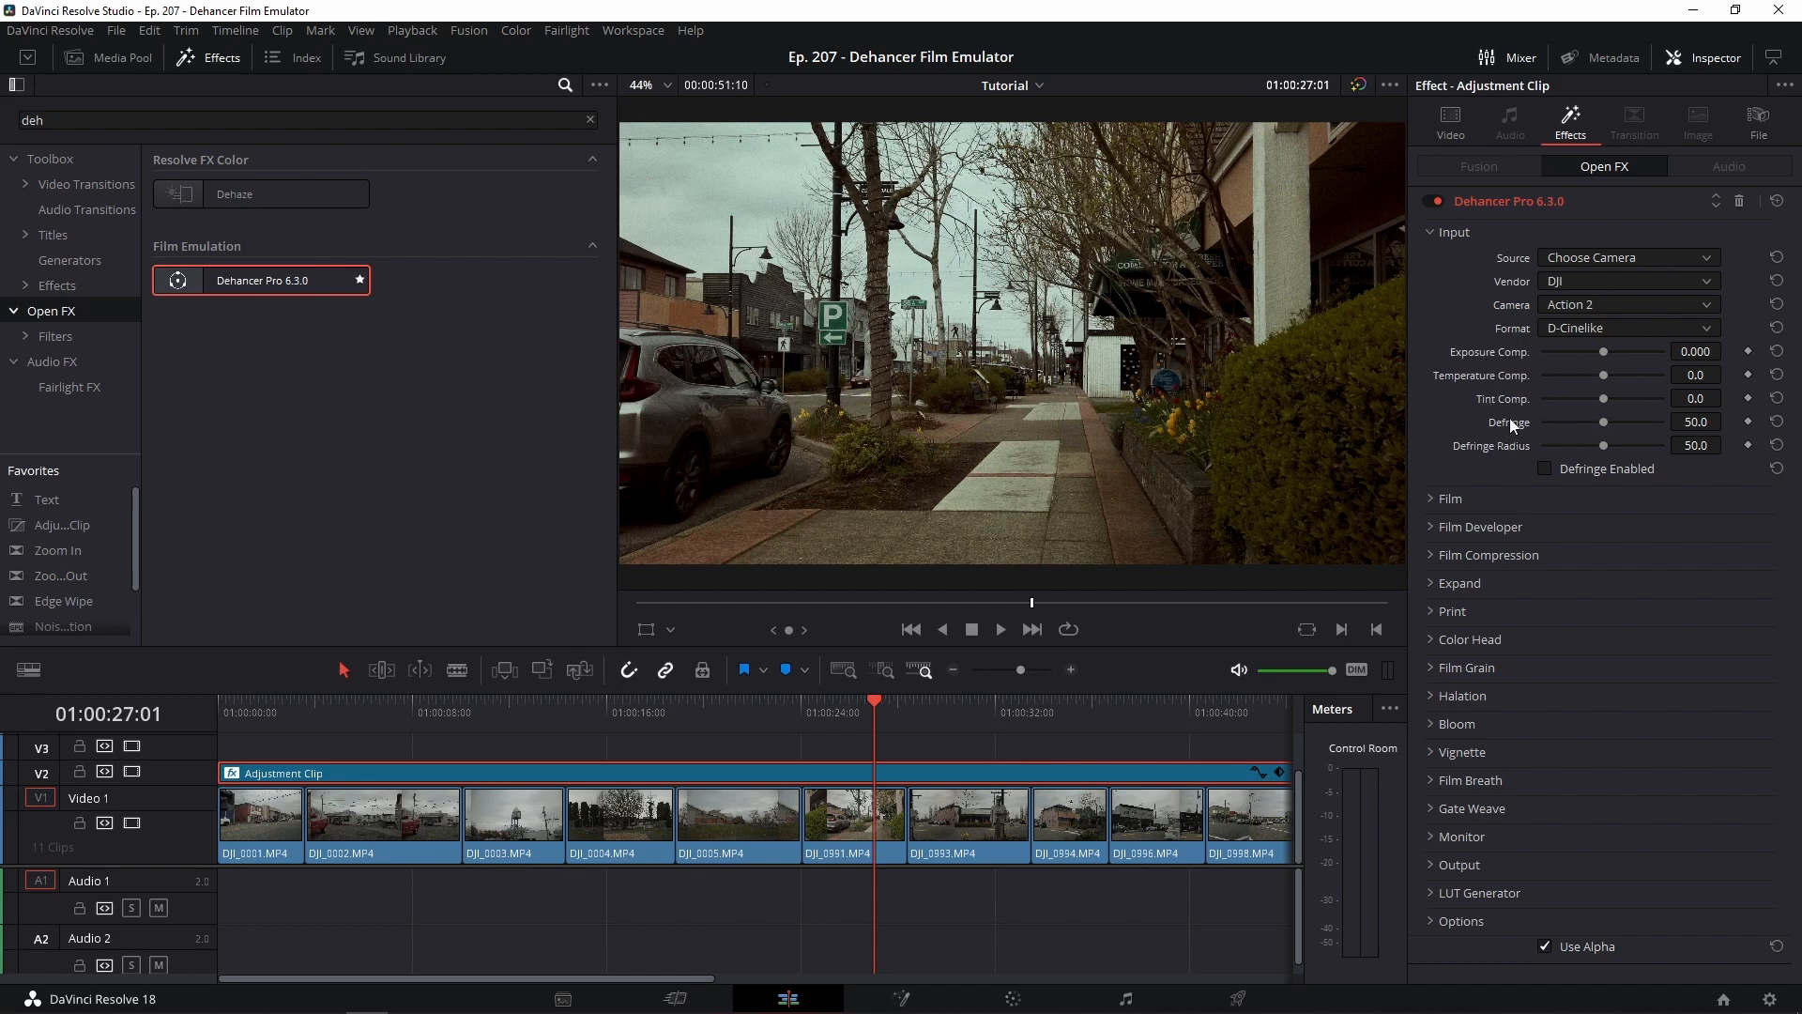
- Set the input exposure compensation to 0.813, temperature compensation to 10.1 and tint compensation to 22.5
{"action": "left_click_drag", "start_coordinate": [1603, 351], "coordinate": [1624, 400]}
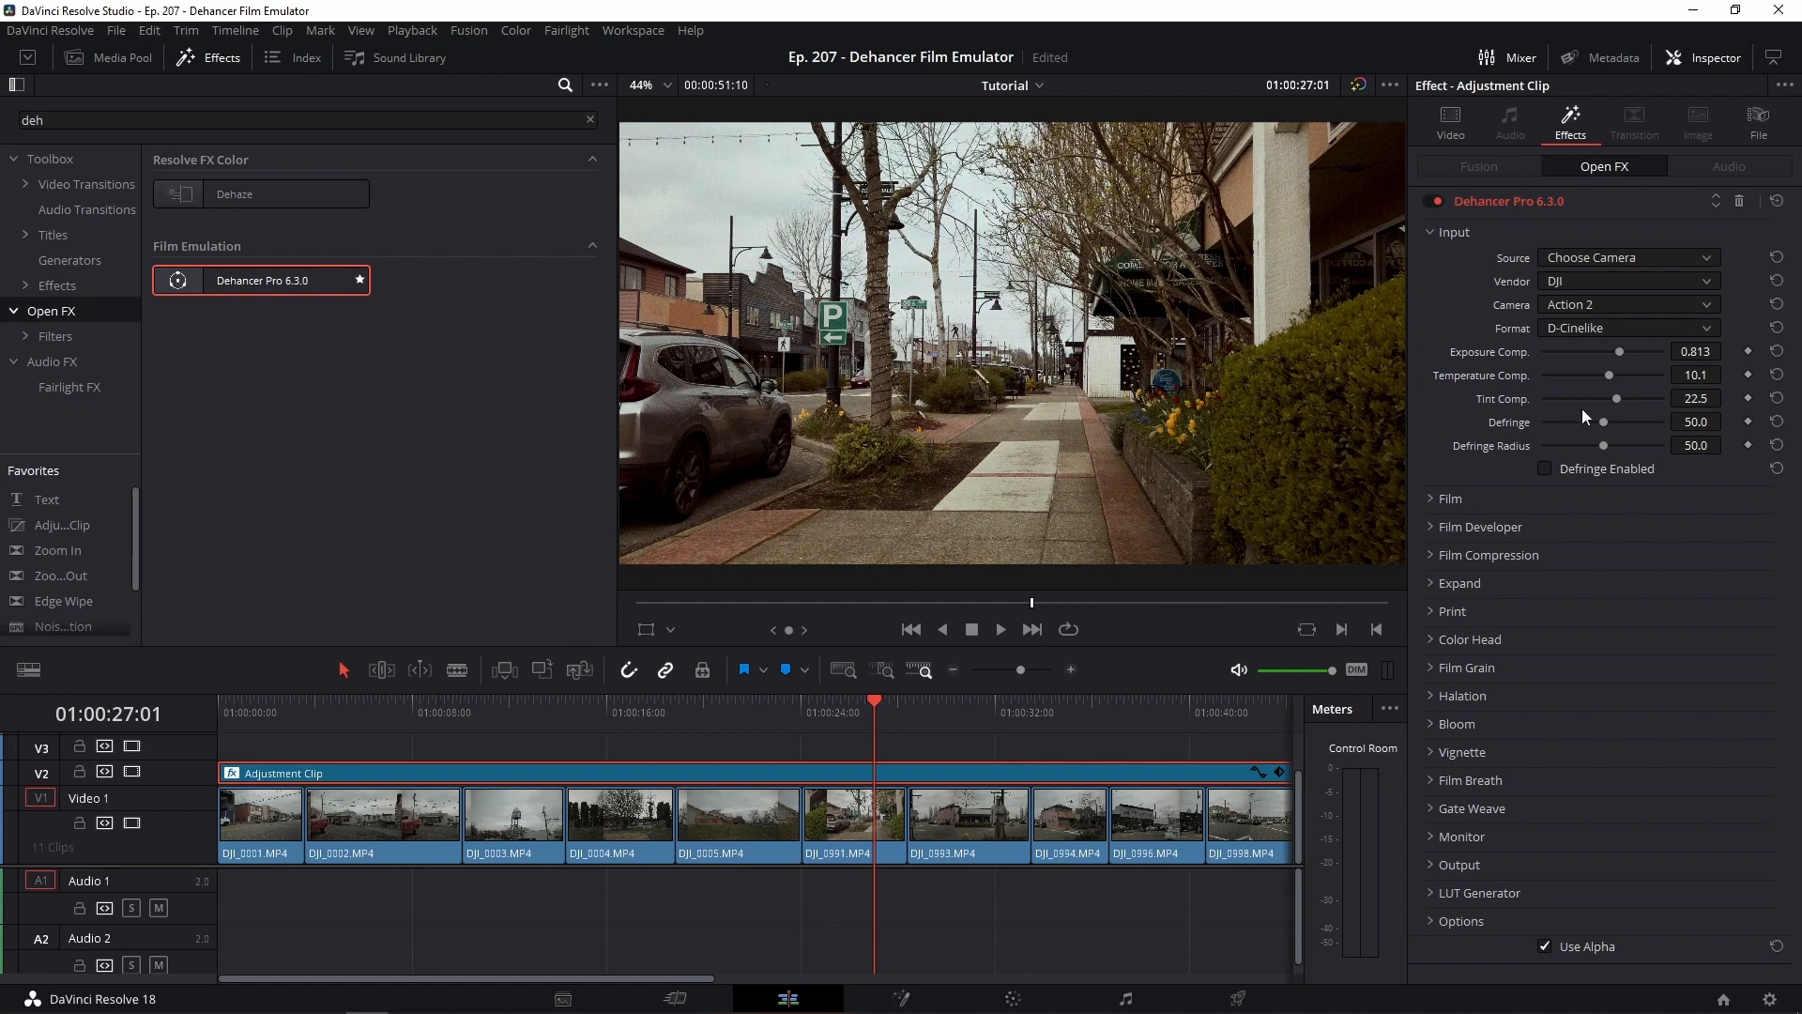
- Expand the Film settings, try the Adox Color Implosion 100 profile and switch it to Agfa Agfacolor 100
{"action": "left_click", "coordinate": [1433, 497]}
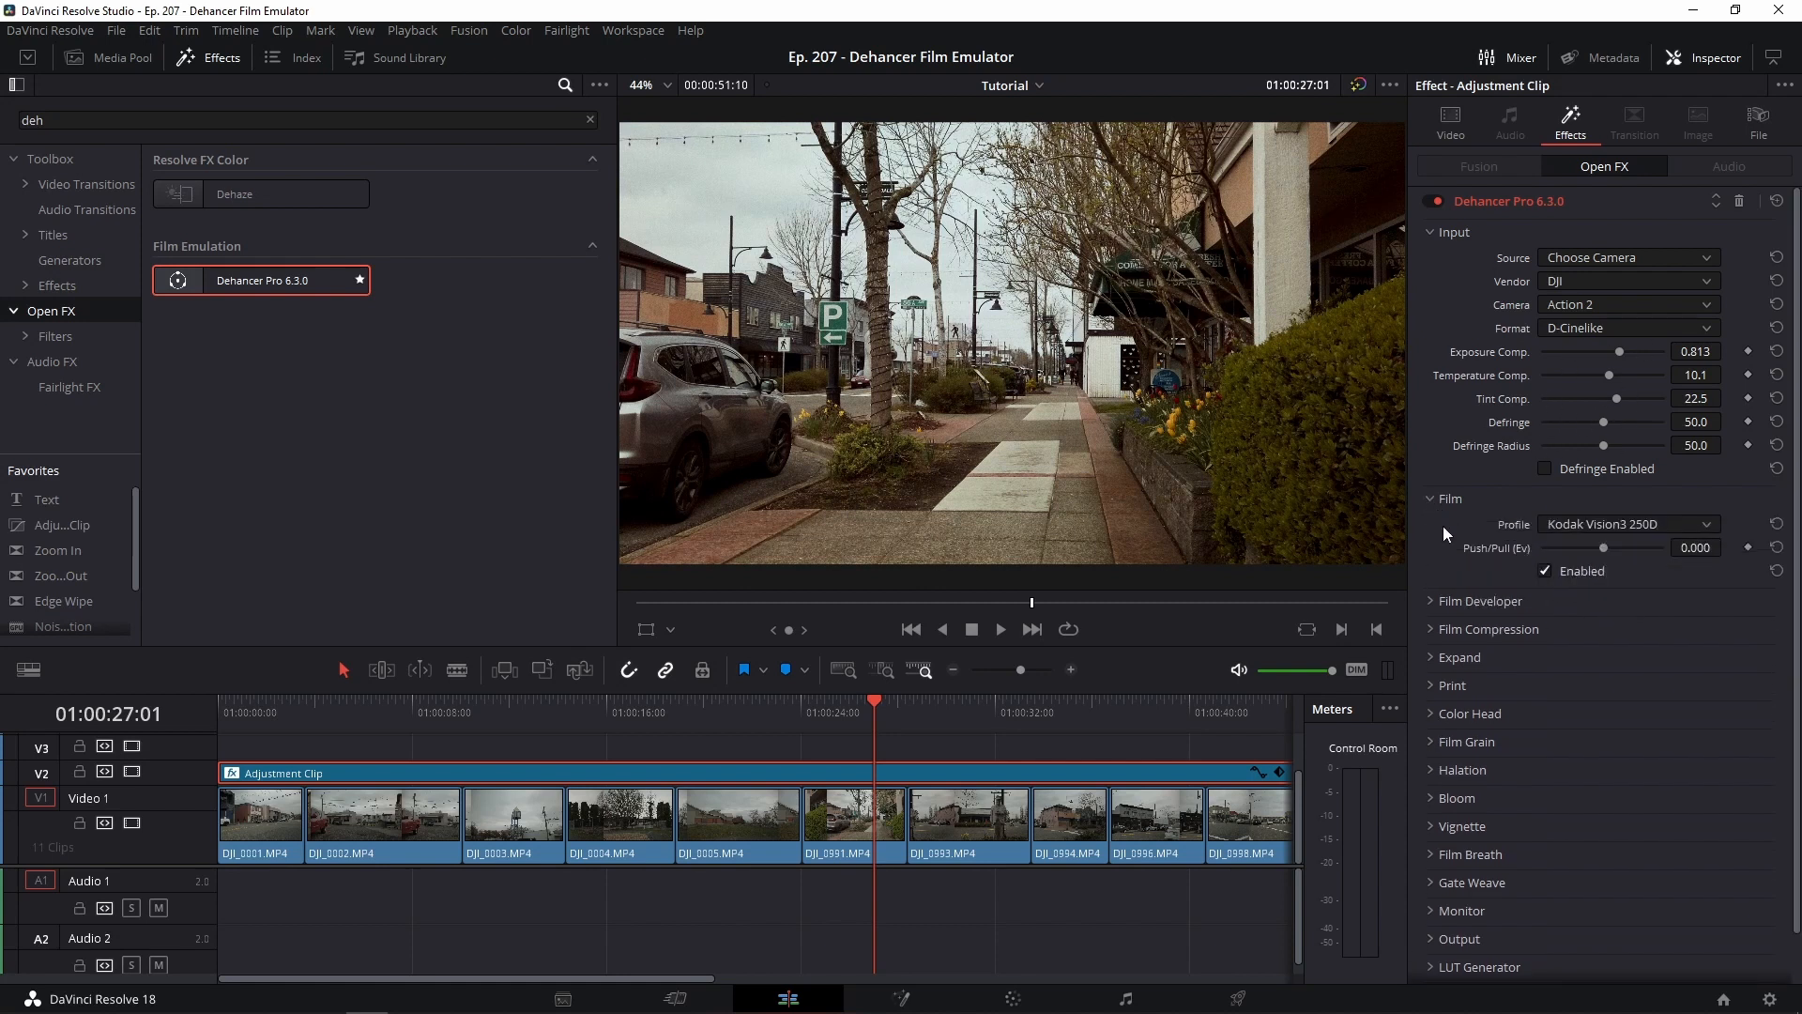
{"action": "left_click", "coordinate": [1630, 526]}
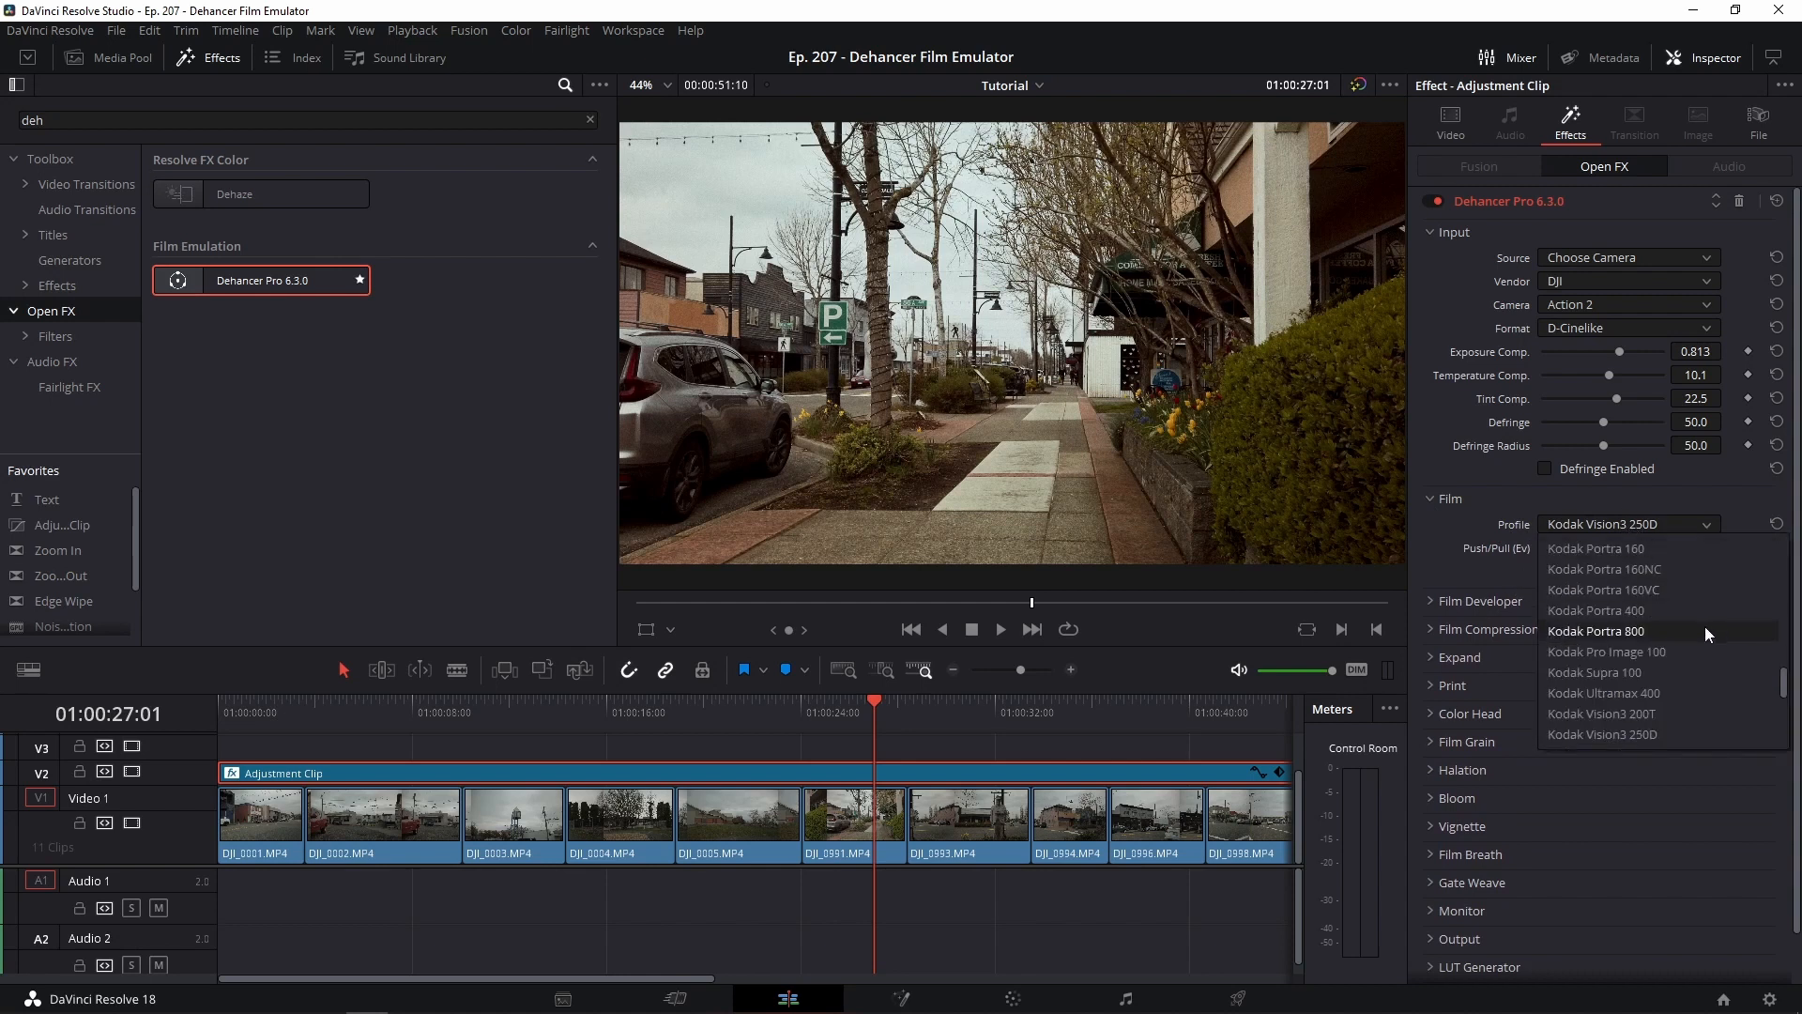
{"action": "scroll", "coordinate": [1714, 627], "scroll_direction": "up", "scroll_amount": 15}
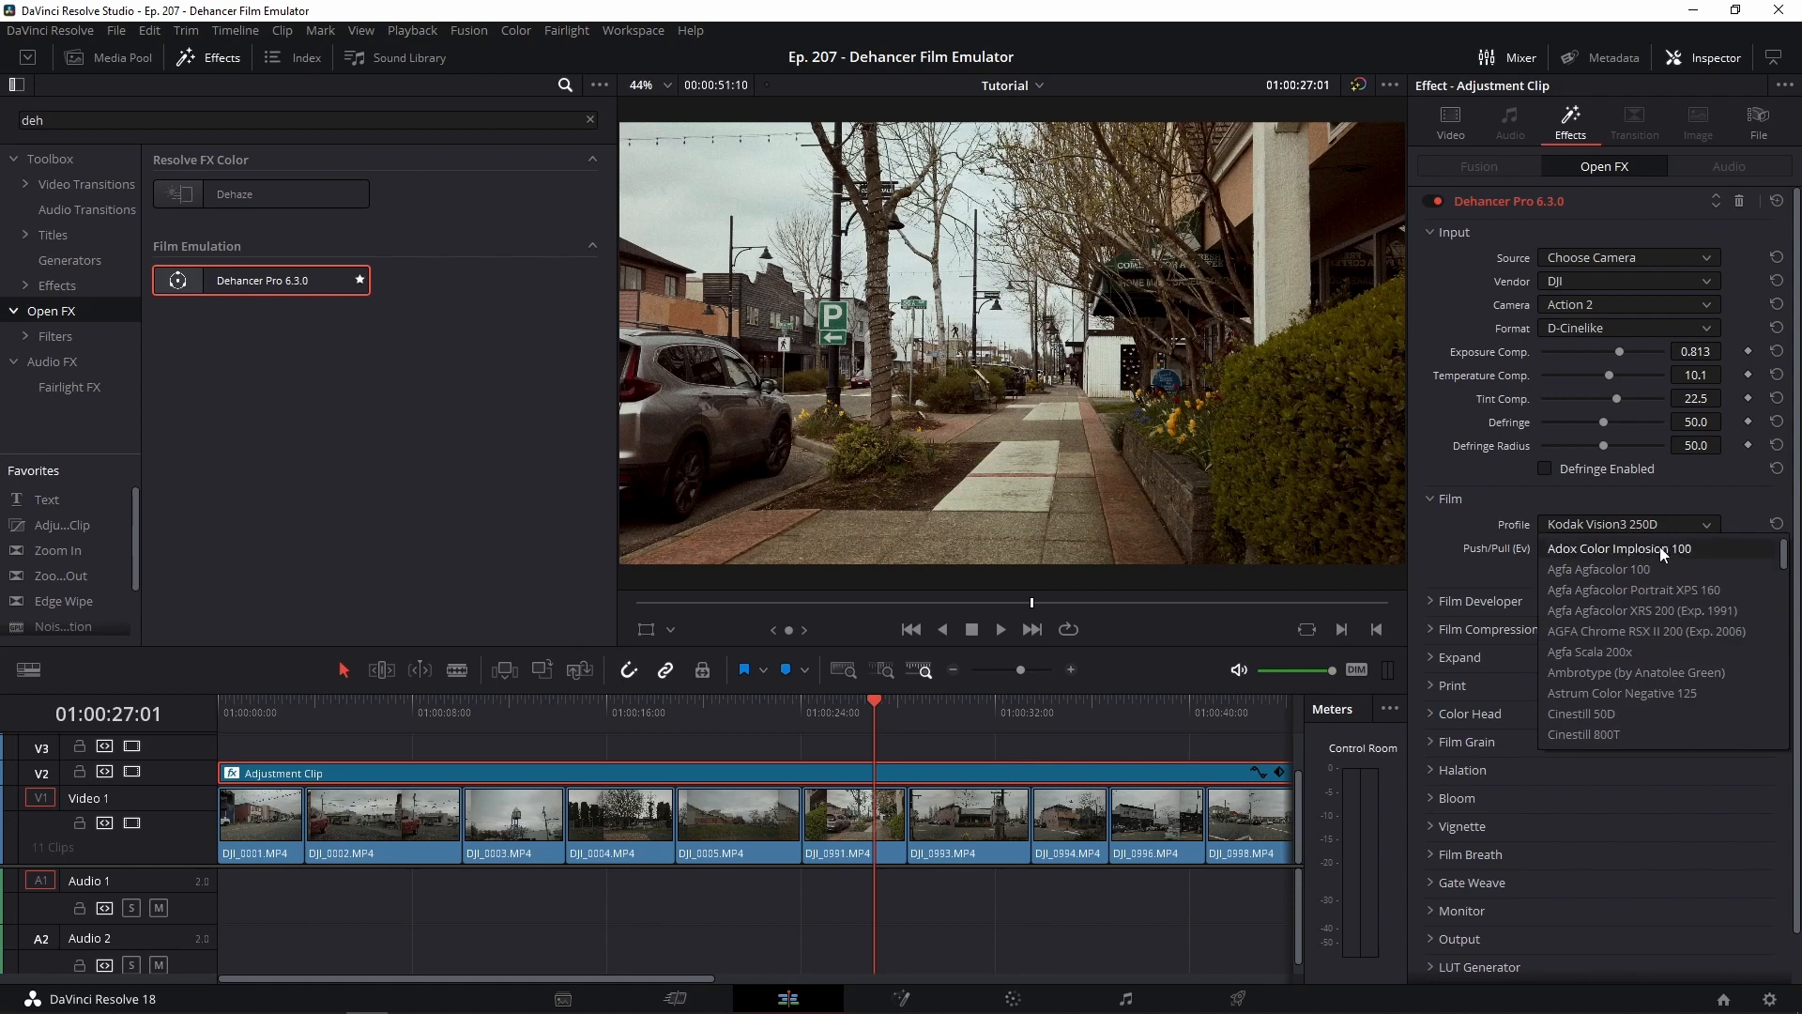
{"action": "scroll", "coordinate": [1652, 592], "scroll_direction": "down", "scroll_amount": 12}
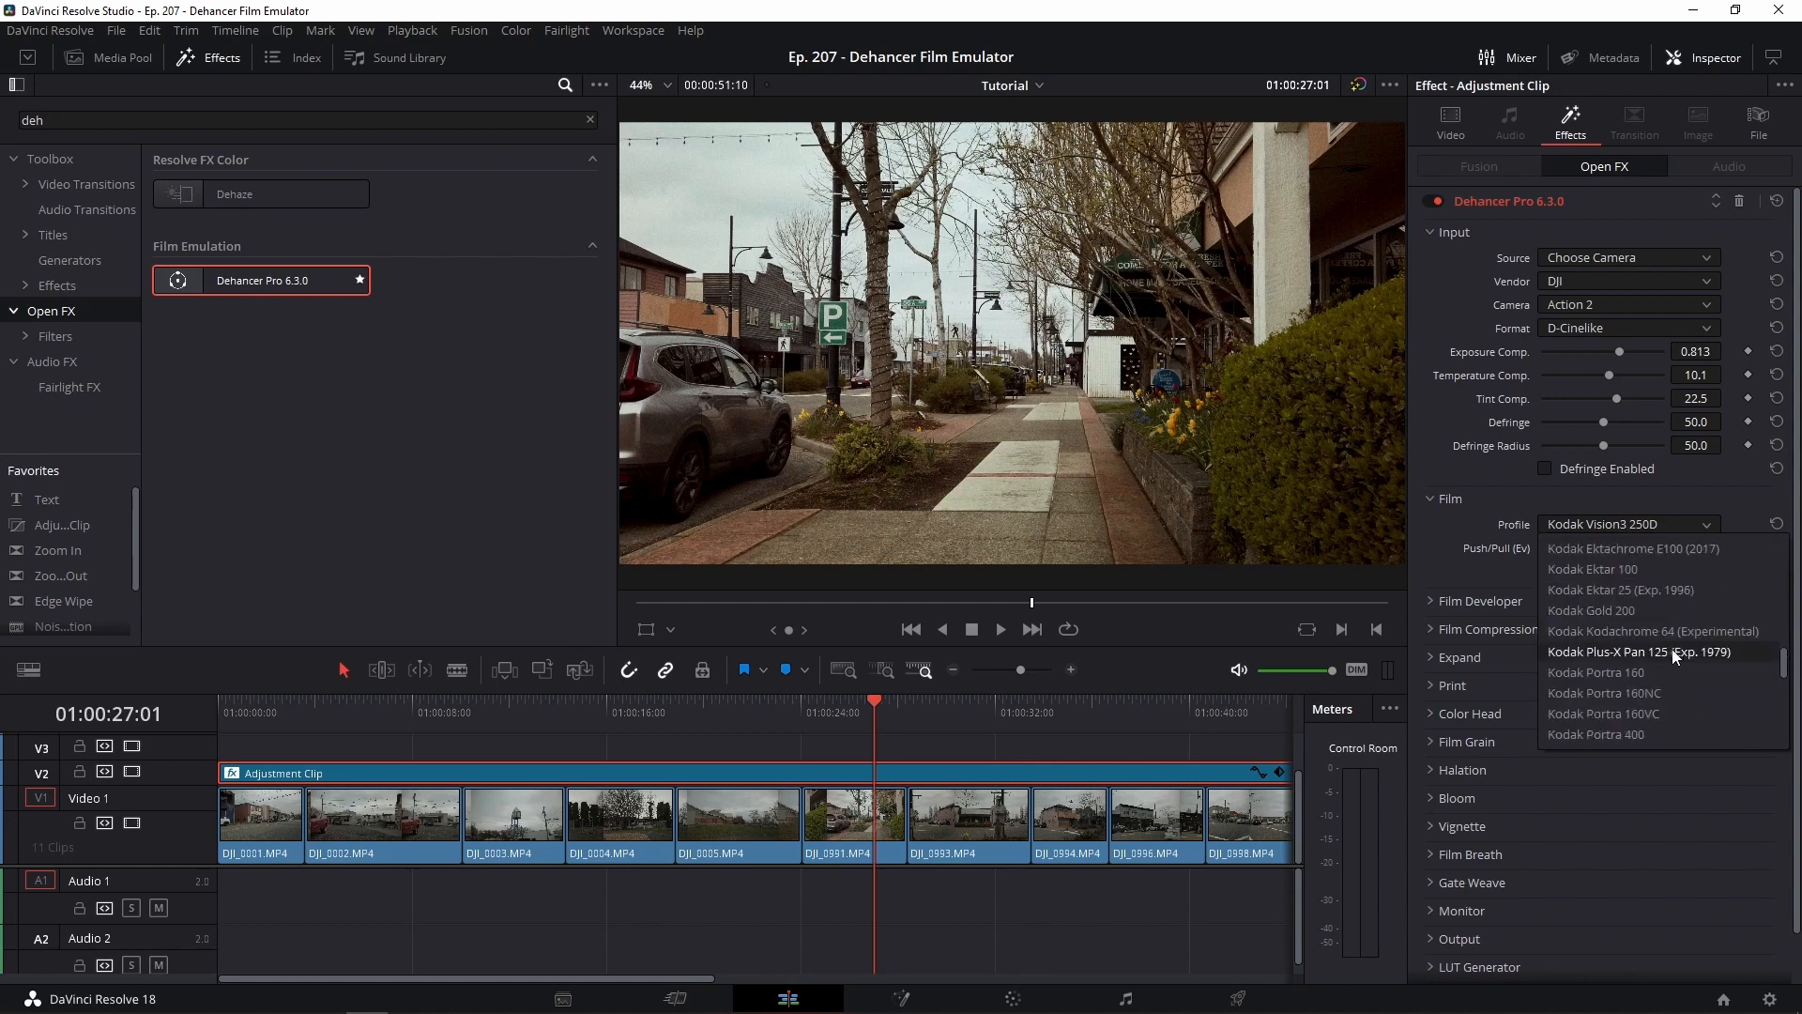
{"action": "scroll", "coordinate": [1675, 652], "scroll_direction": "down", "scroll_amount": 5}
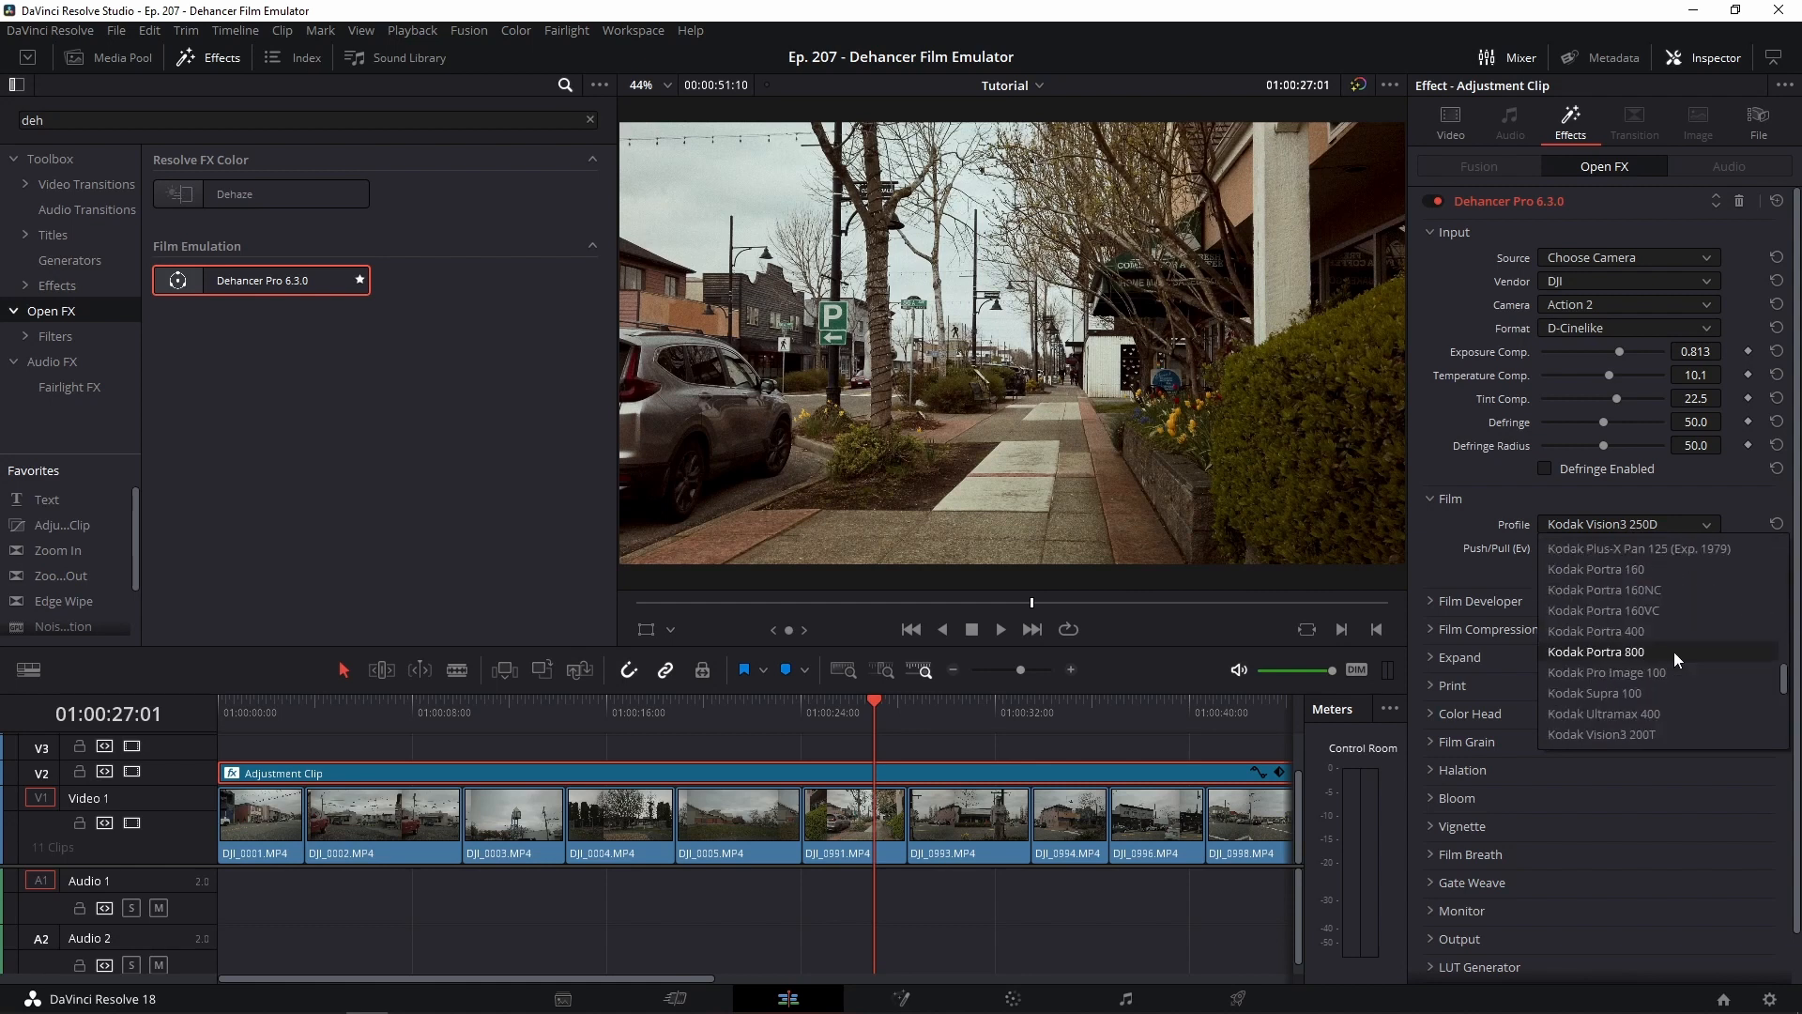
{"action": "scroll", "coordinate": [1675, 651], "scroll_direction": "up", "scroll_amount": 15}
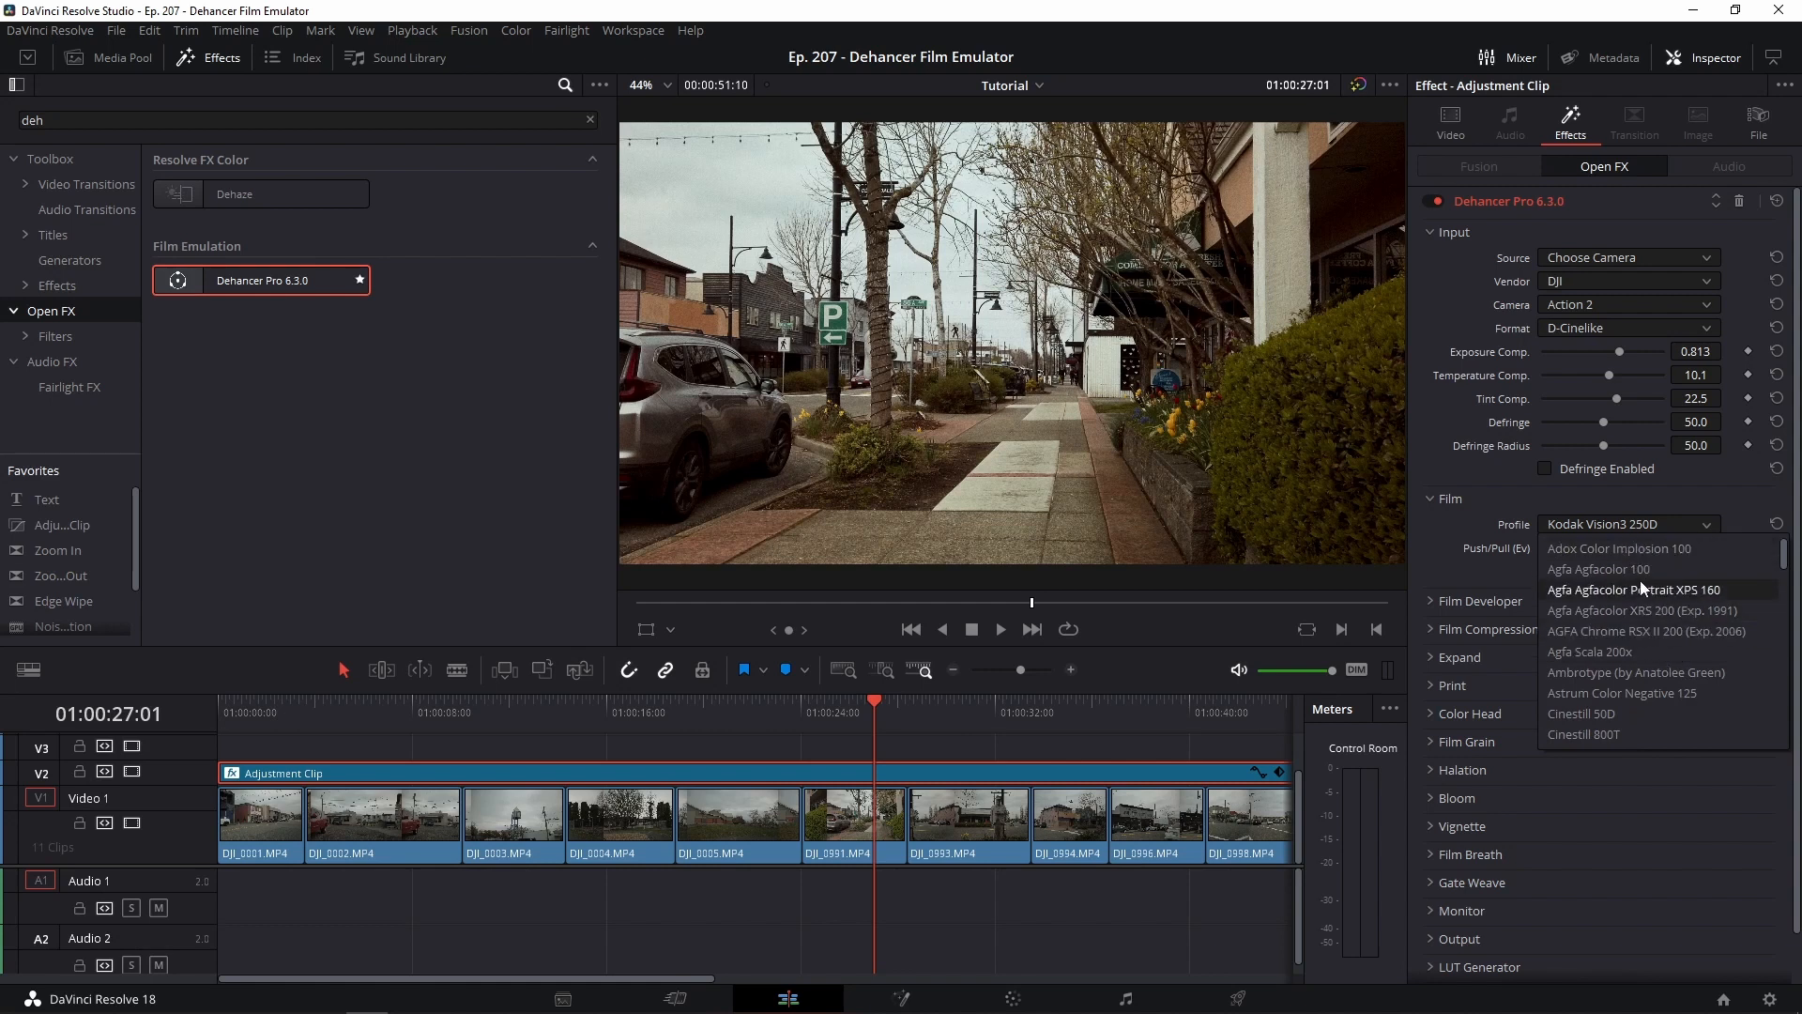
{"action": "left_click", "coordinate": [1616, 549]}
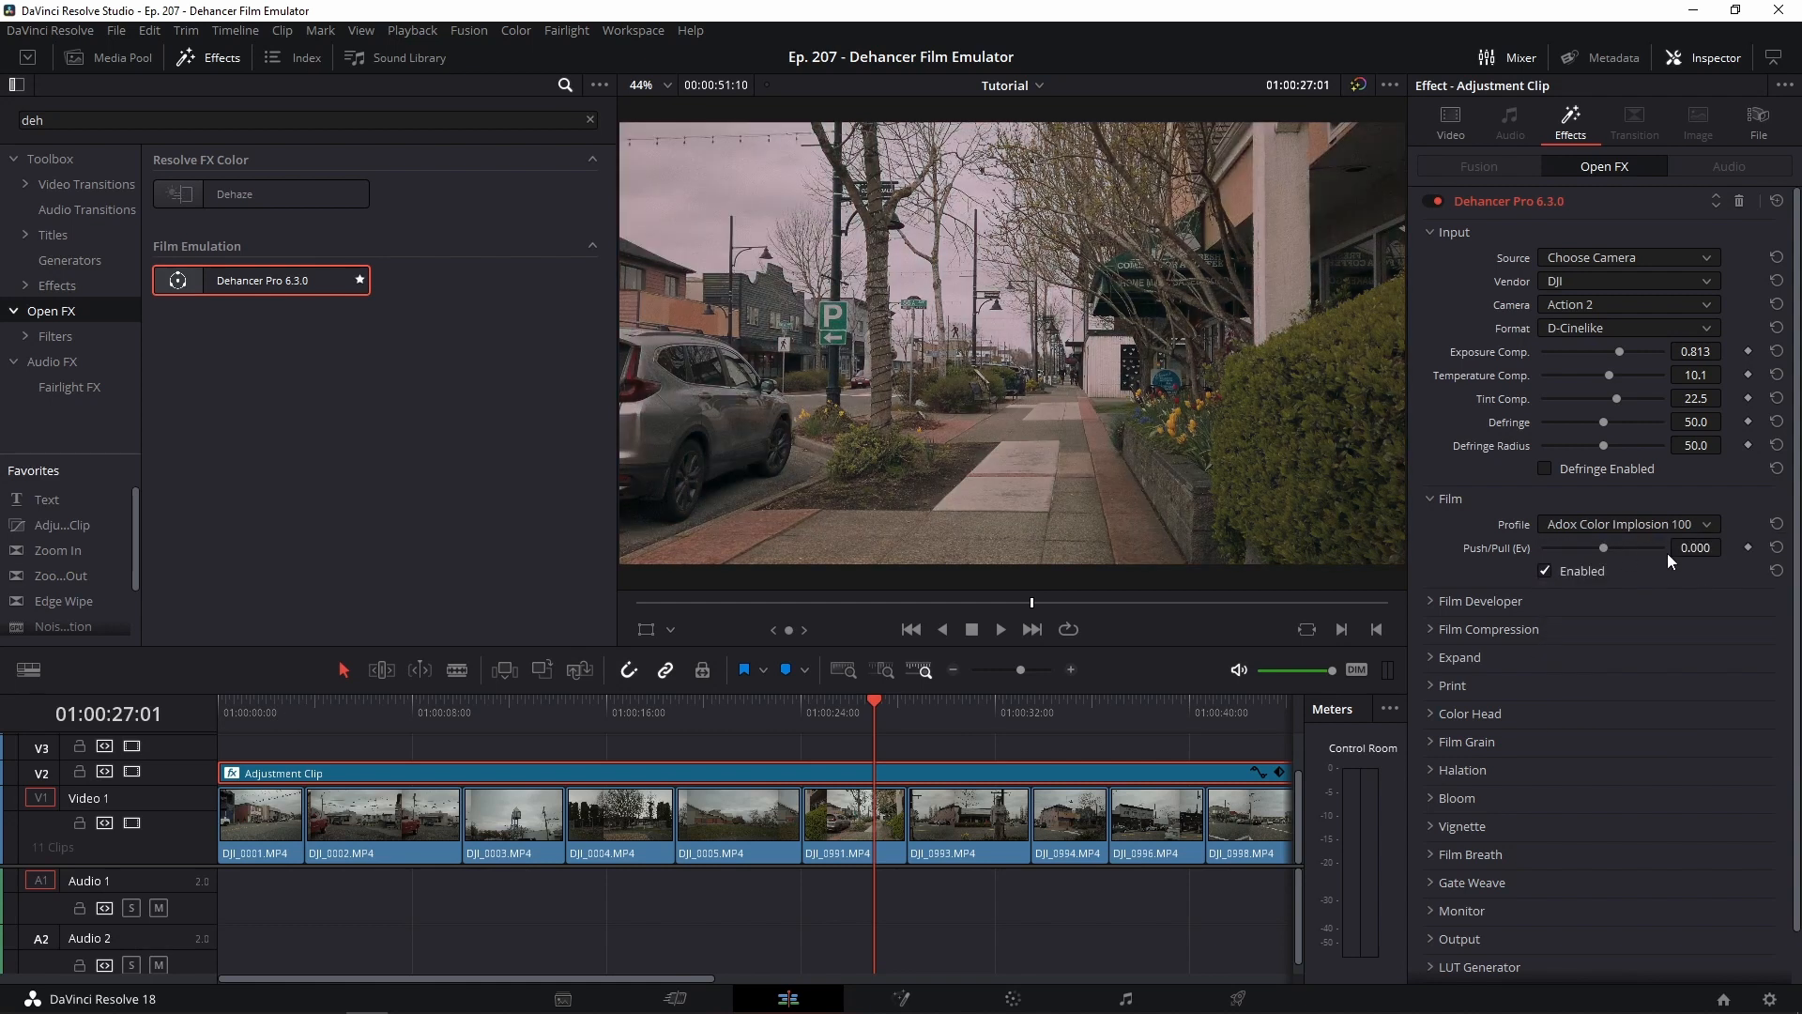
{"action": "left_click", "coordinate": [1617, 525]}
{"action": "left_click", "coordinate": [1609, 571]}
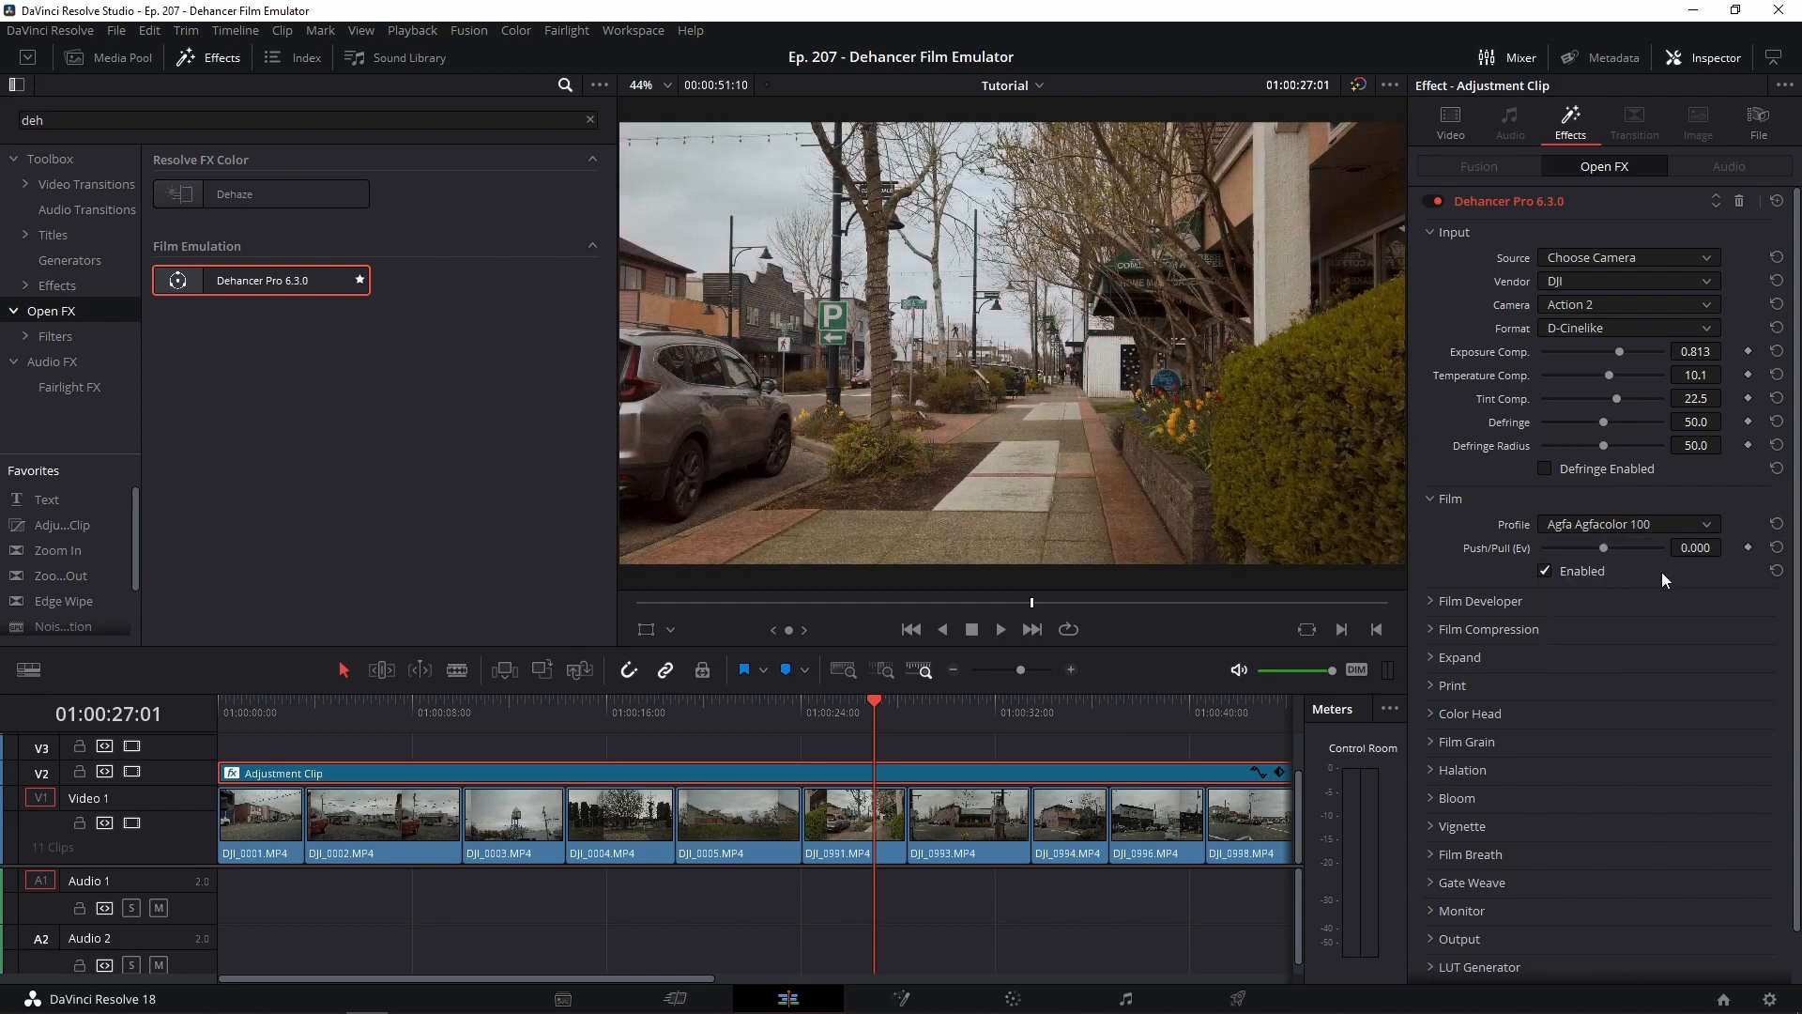
- Set the film profile to Kodak Ultramax 400 and toggle the adjustment clip to compare the look with the original footage
{"action": "left_click", "coordinate": [1636, 524]}
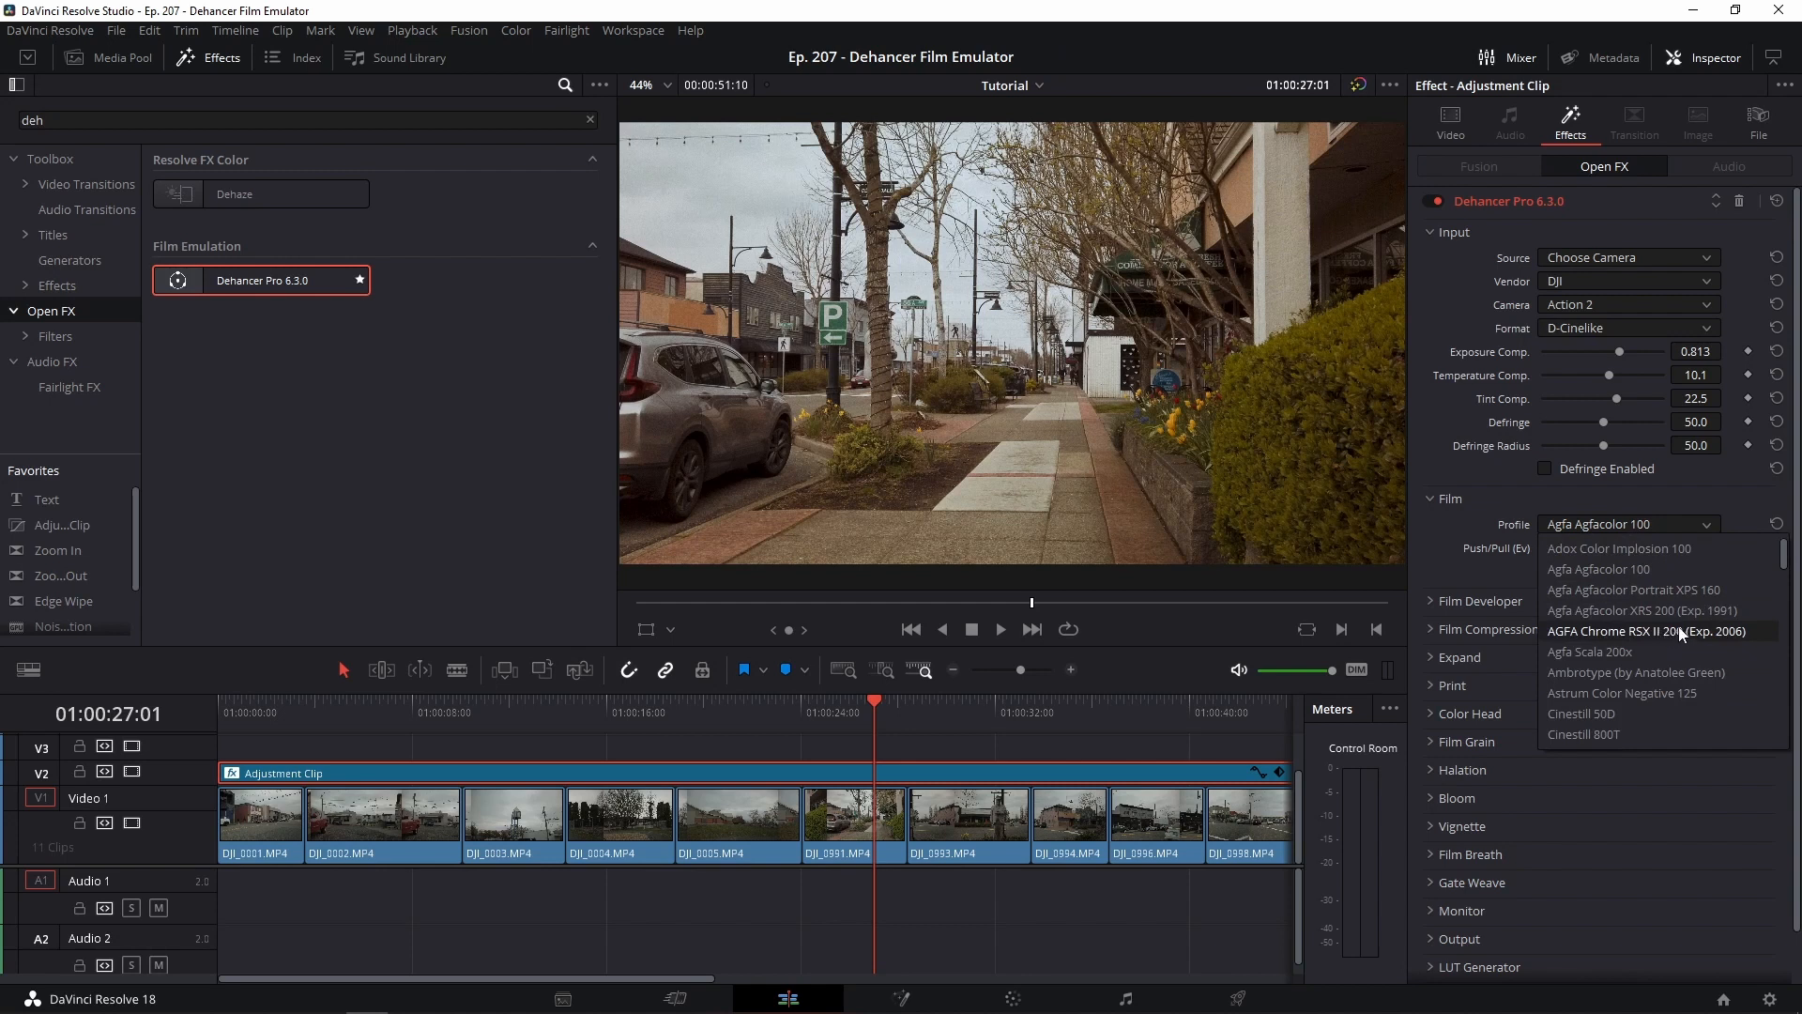
{"action": "scroll", "coordinate": [1680, 630], "scroll_direction": "down", "scroll_amount": 10}
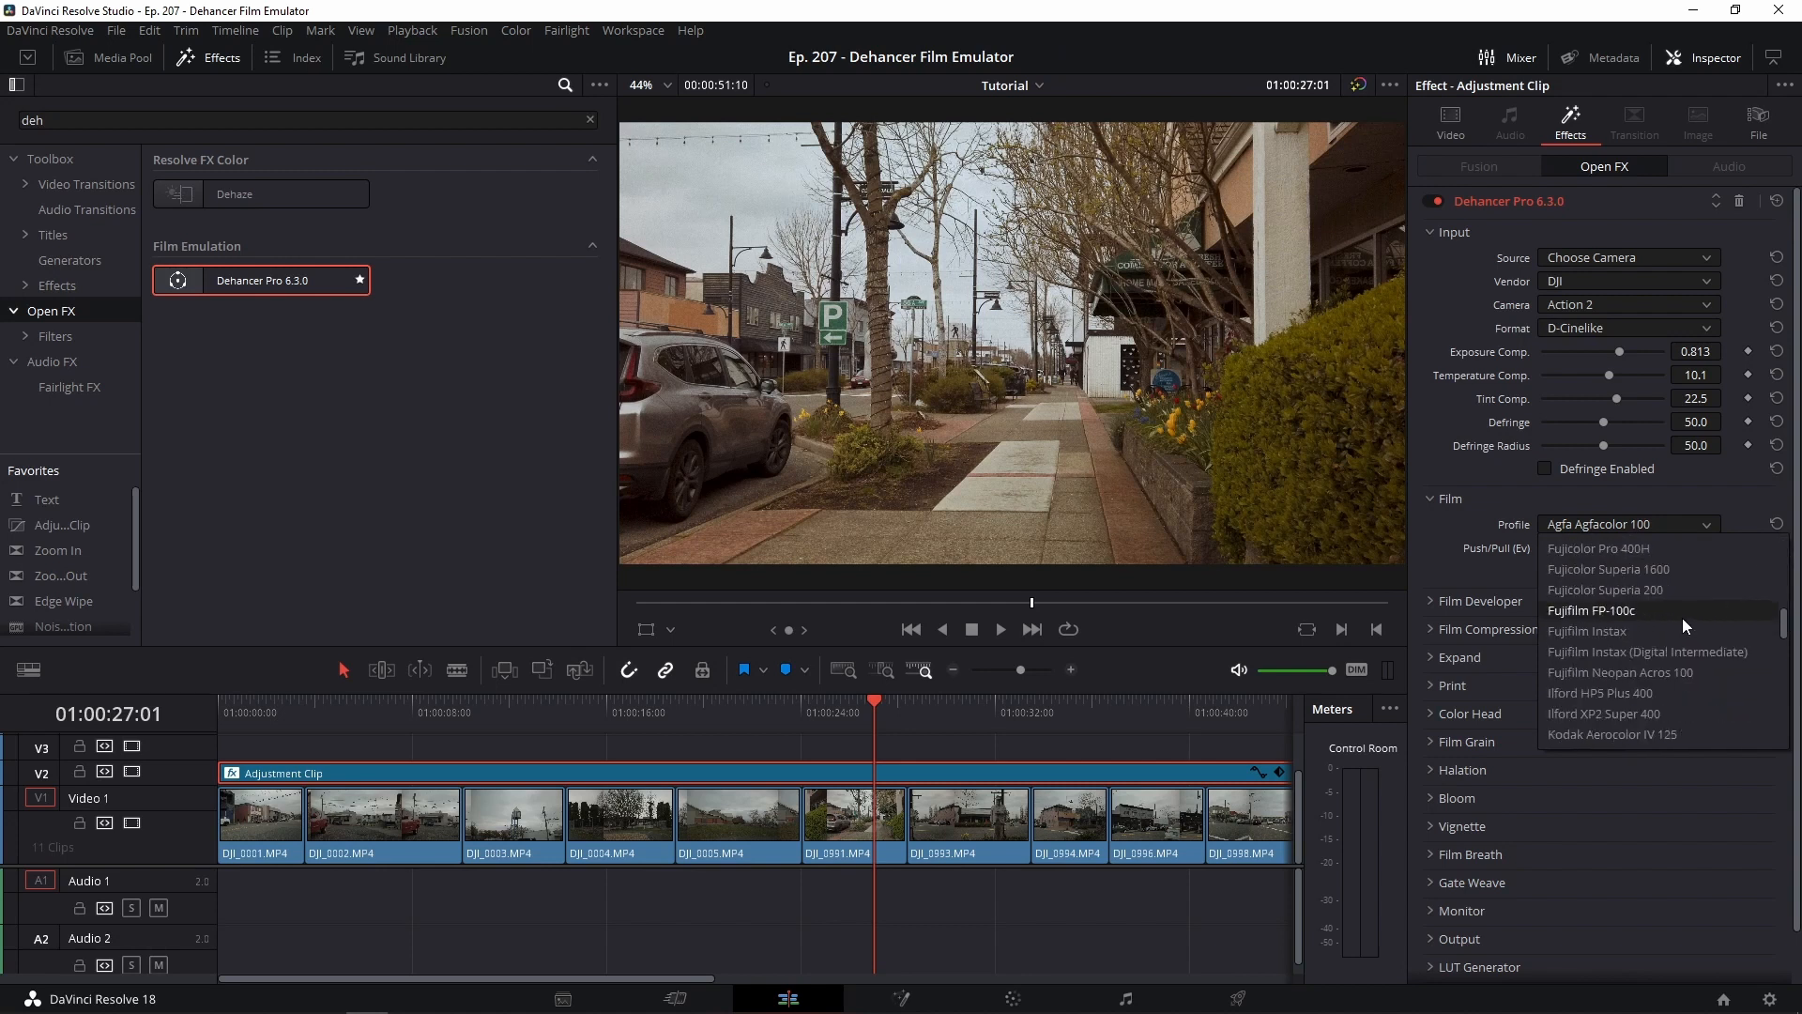
{"action": "scroll", "coordinate": [1684, 618], "scroll_direction": "down", "scroll_amount": 10}
{"action": "scroll", "coordinate": [1687, 618], "scroll_direction": "down", "scroll_amount": 3}
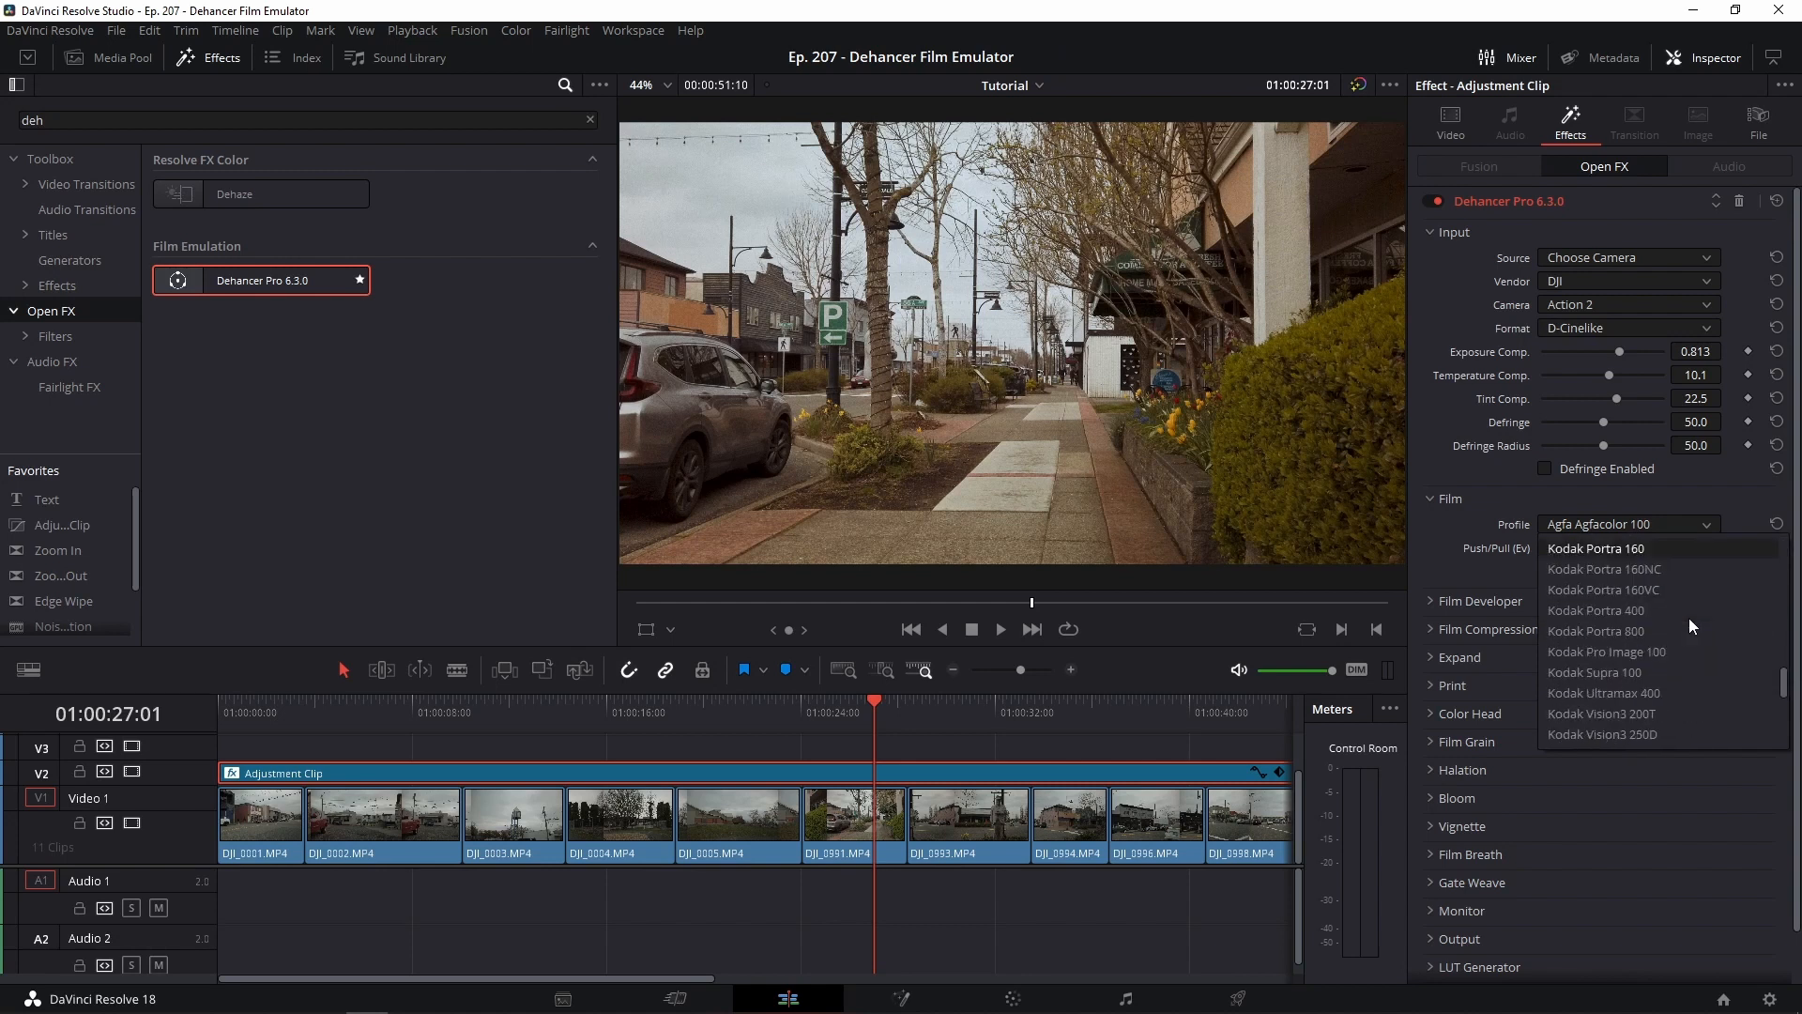
{"action": "left_click", "coordinate": [1630, 695]}
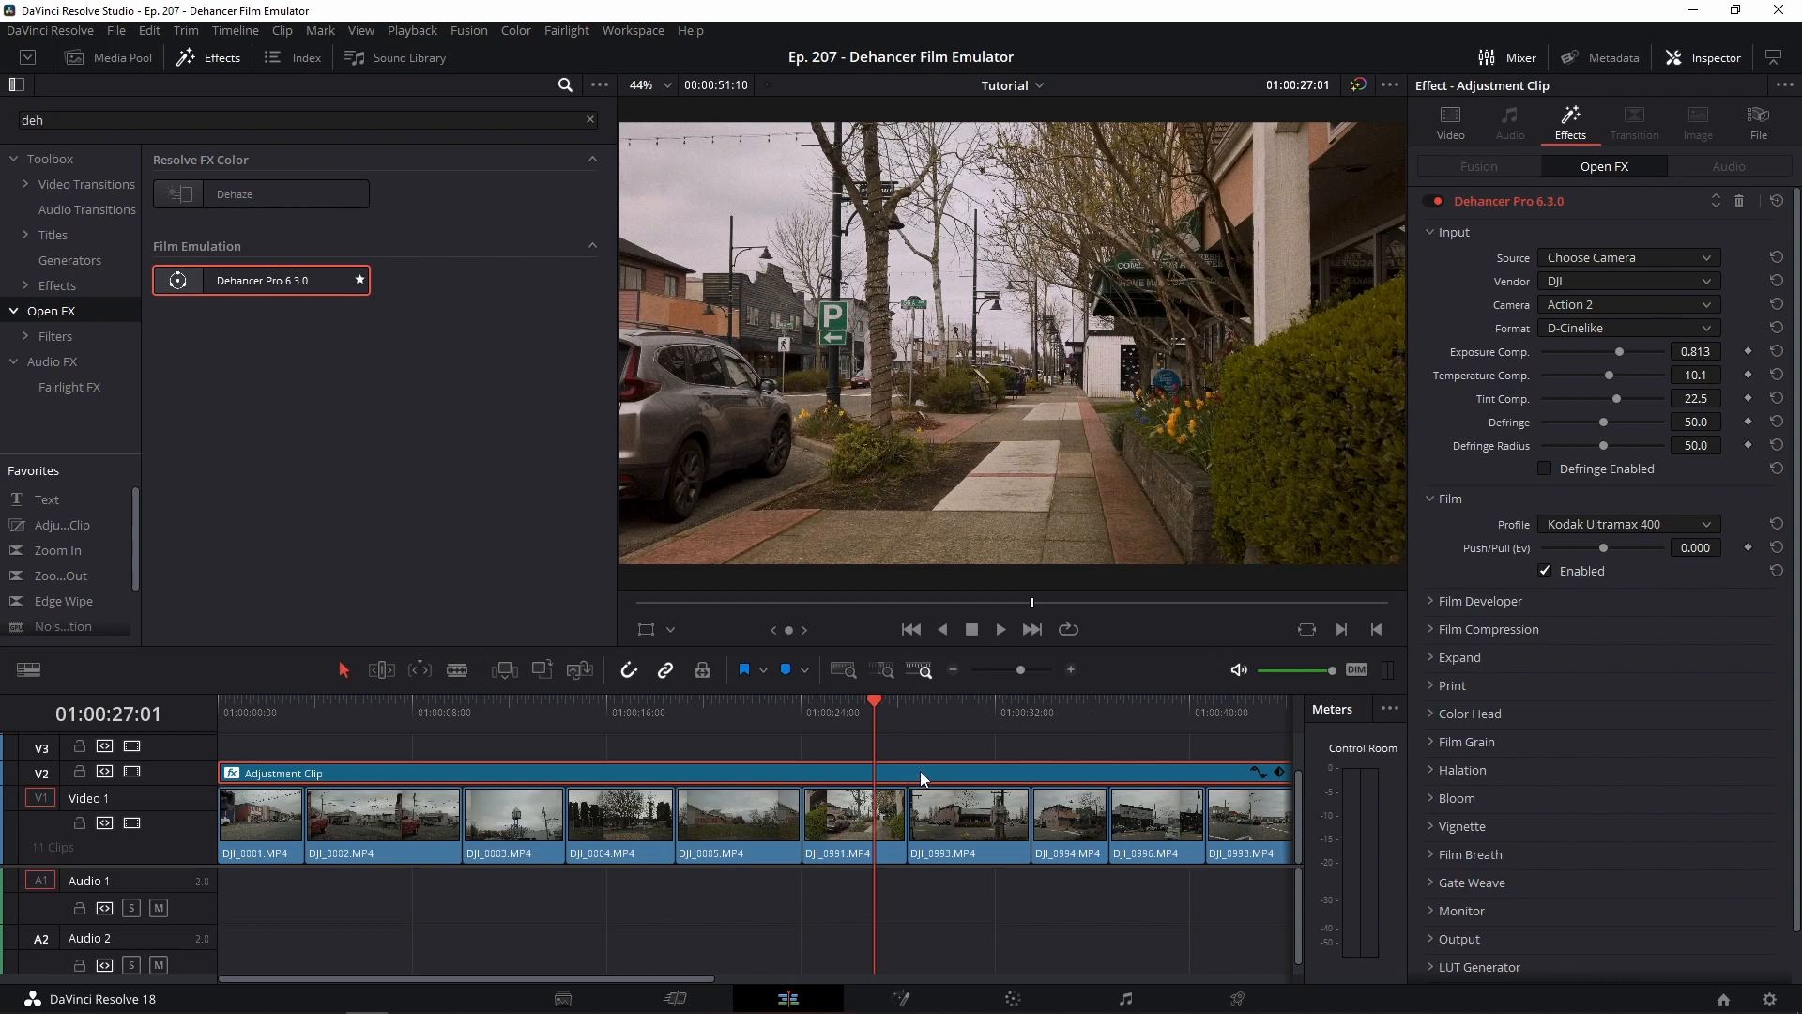
{"action": "key", "text": "d"}
- Examine the Film Developer and Film Compression settings in turn, collapsing each group again
{"action": "left_click", "coordinate": [1429, 601]}
{"action": "scroll", "coordinate": [1577, 605], "scroll_direction": "down", "scroll_amount": 3}
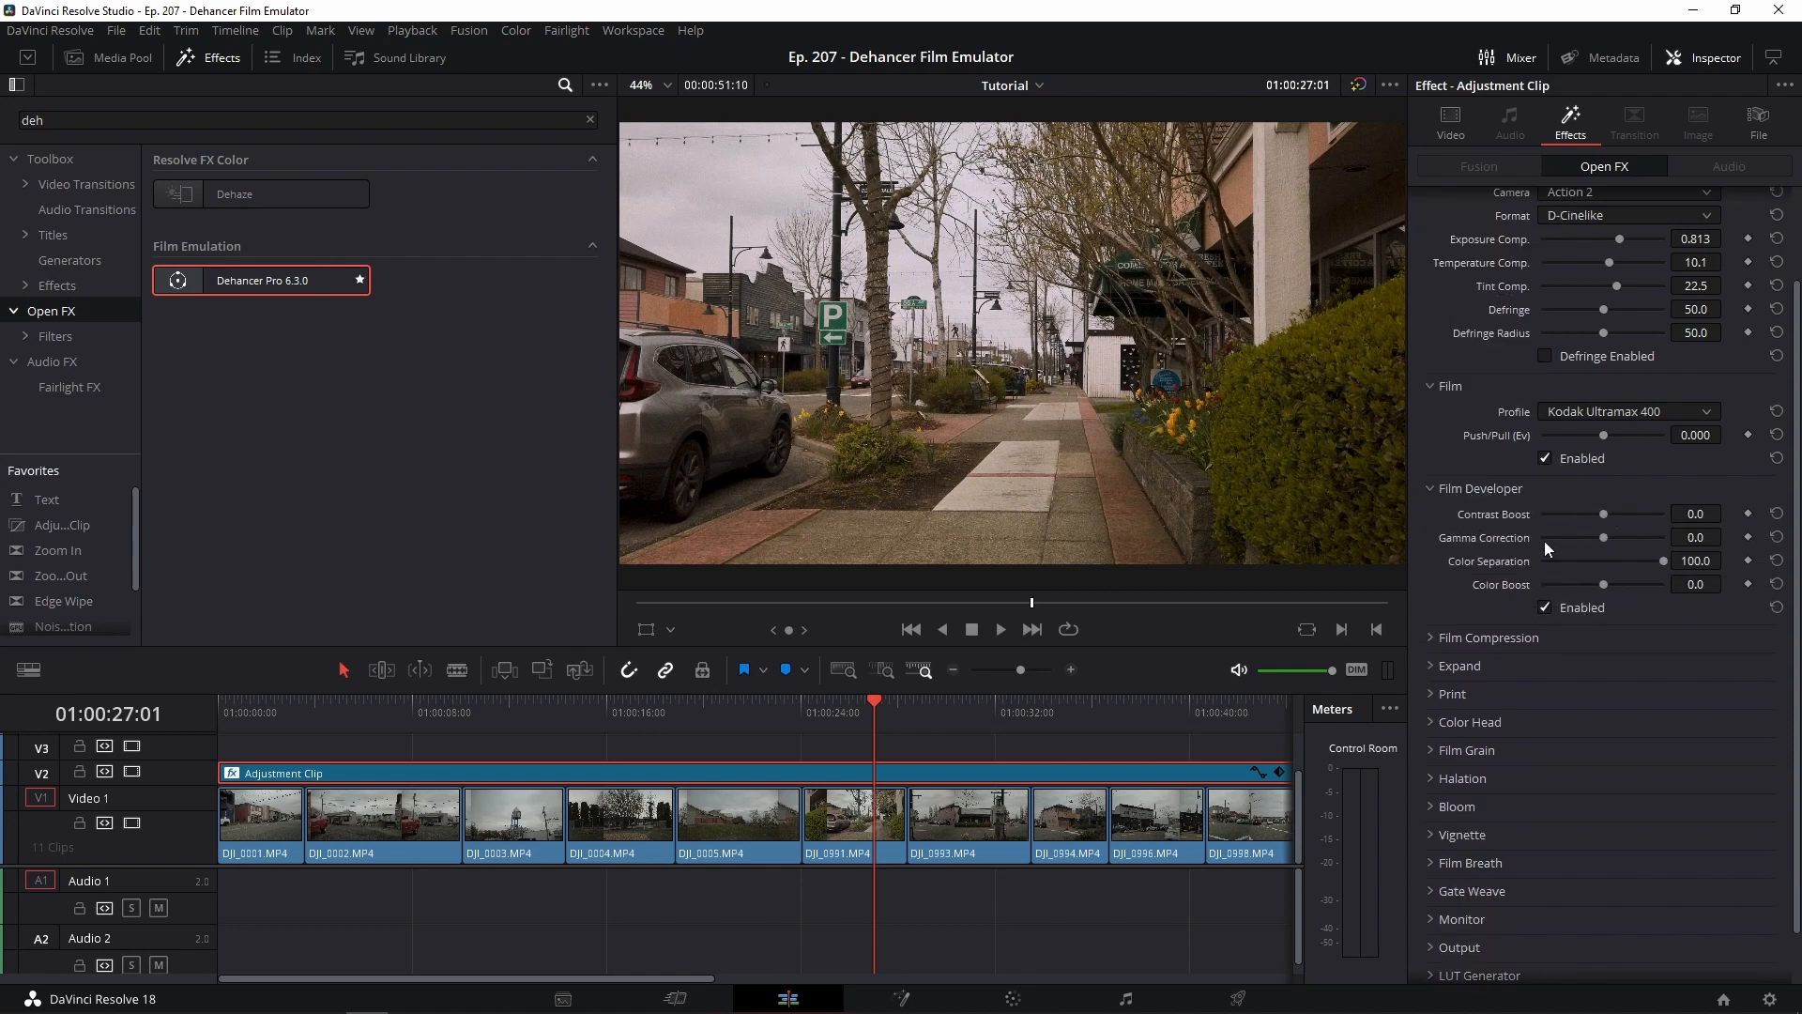
{"action": "left_click", "coordinate": [1432, 488]}
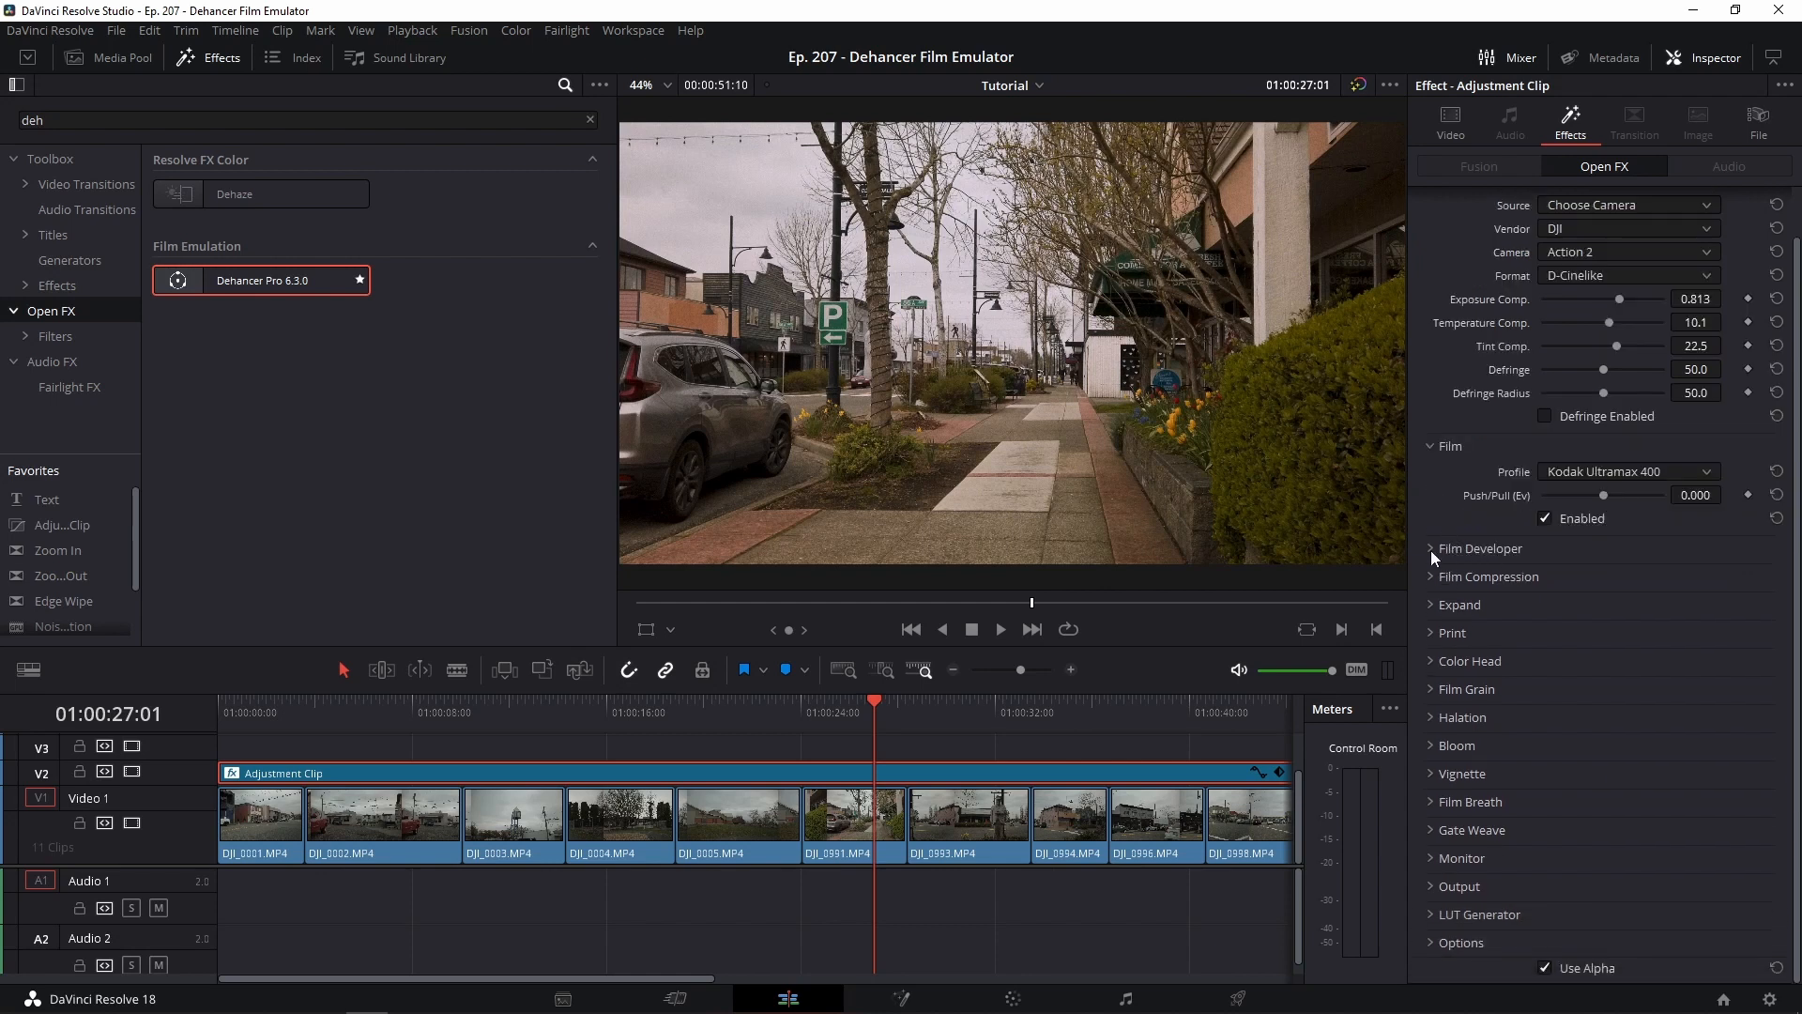
{"action": "left_click", "coordinate": [1431, 576]}
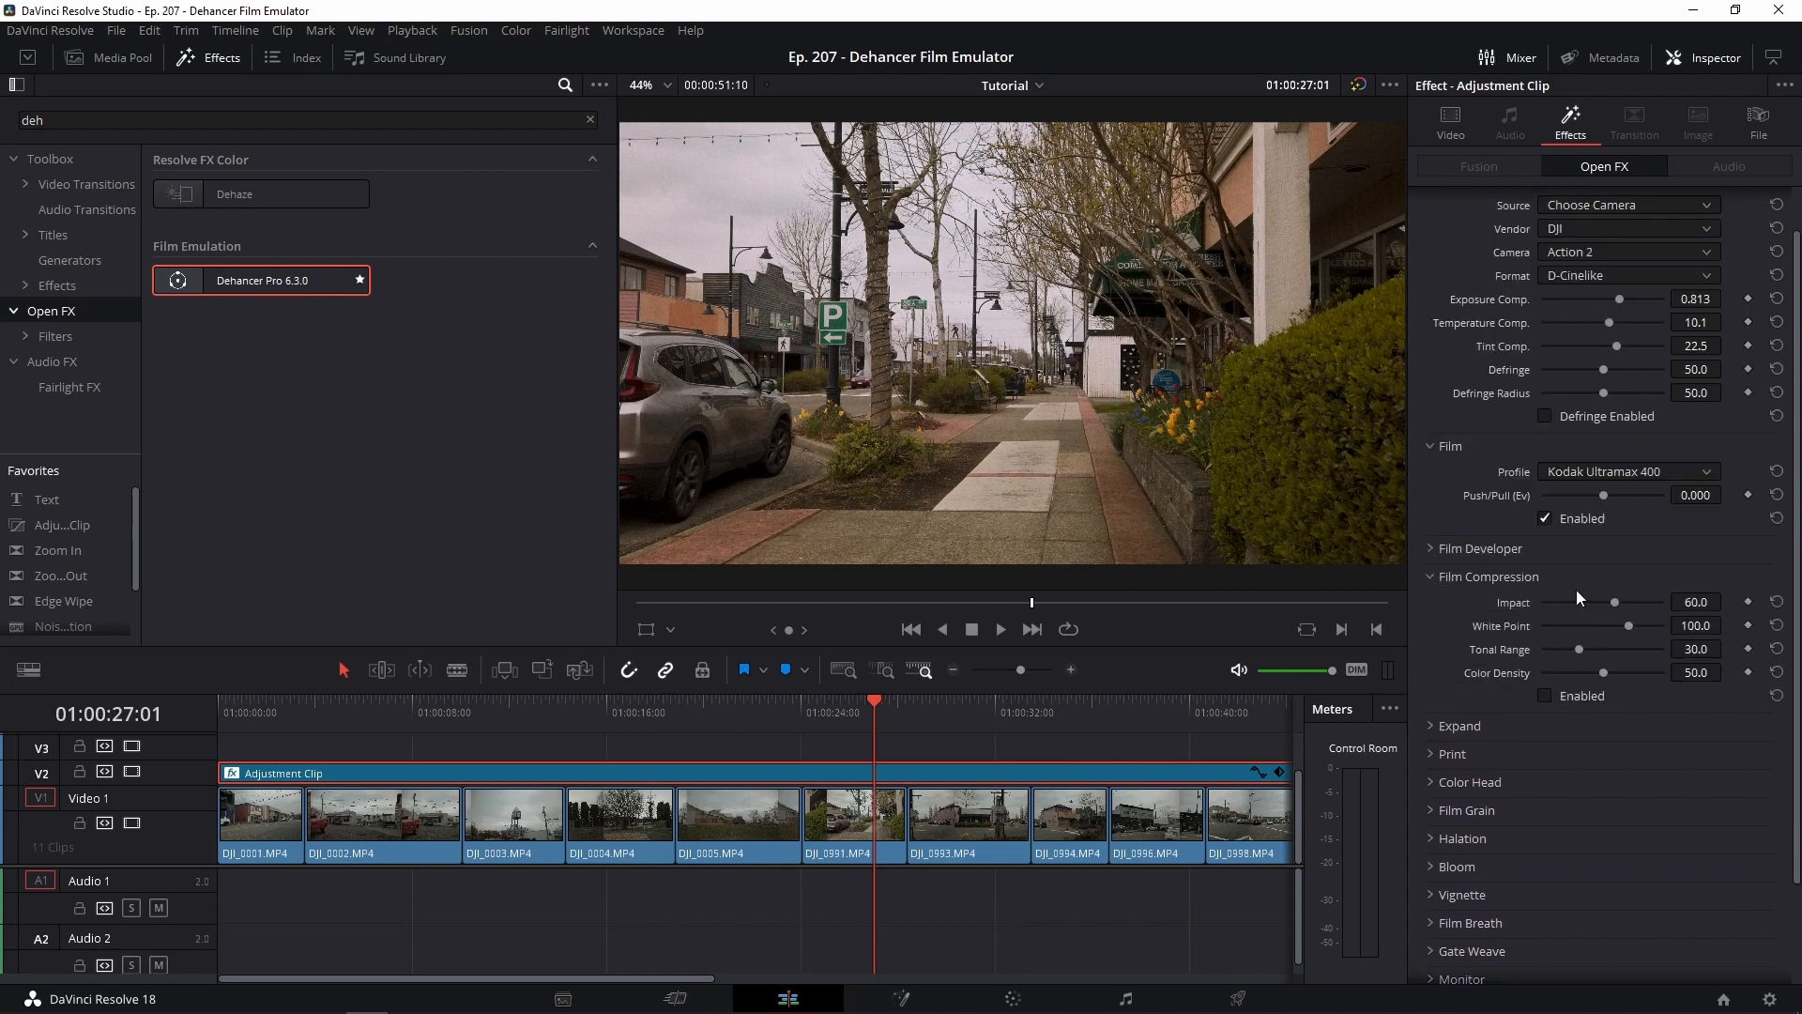
{"action": "scroll", "coordinate": [1576, 590], "scroll_direction": "down", "scroll_amount": 2}
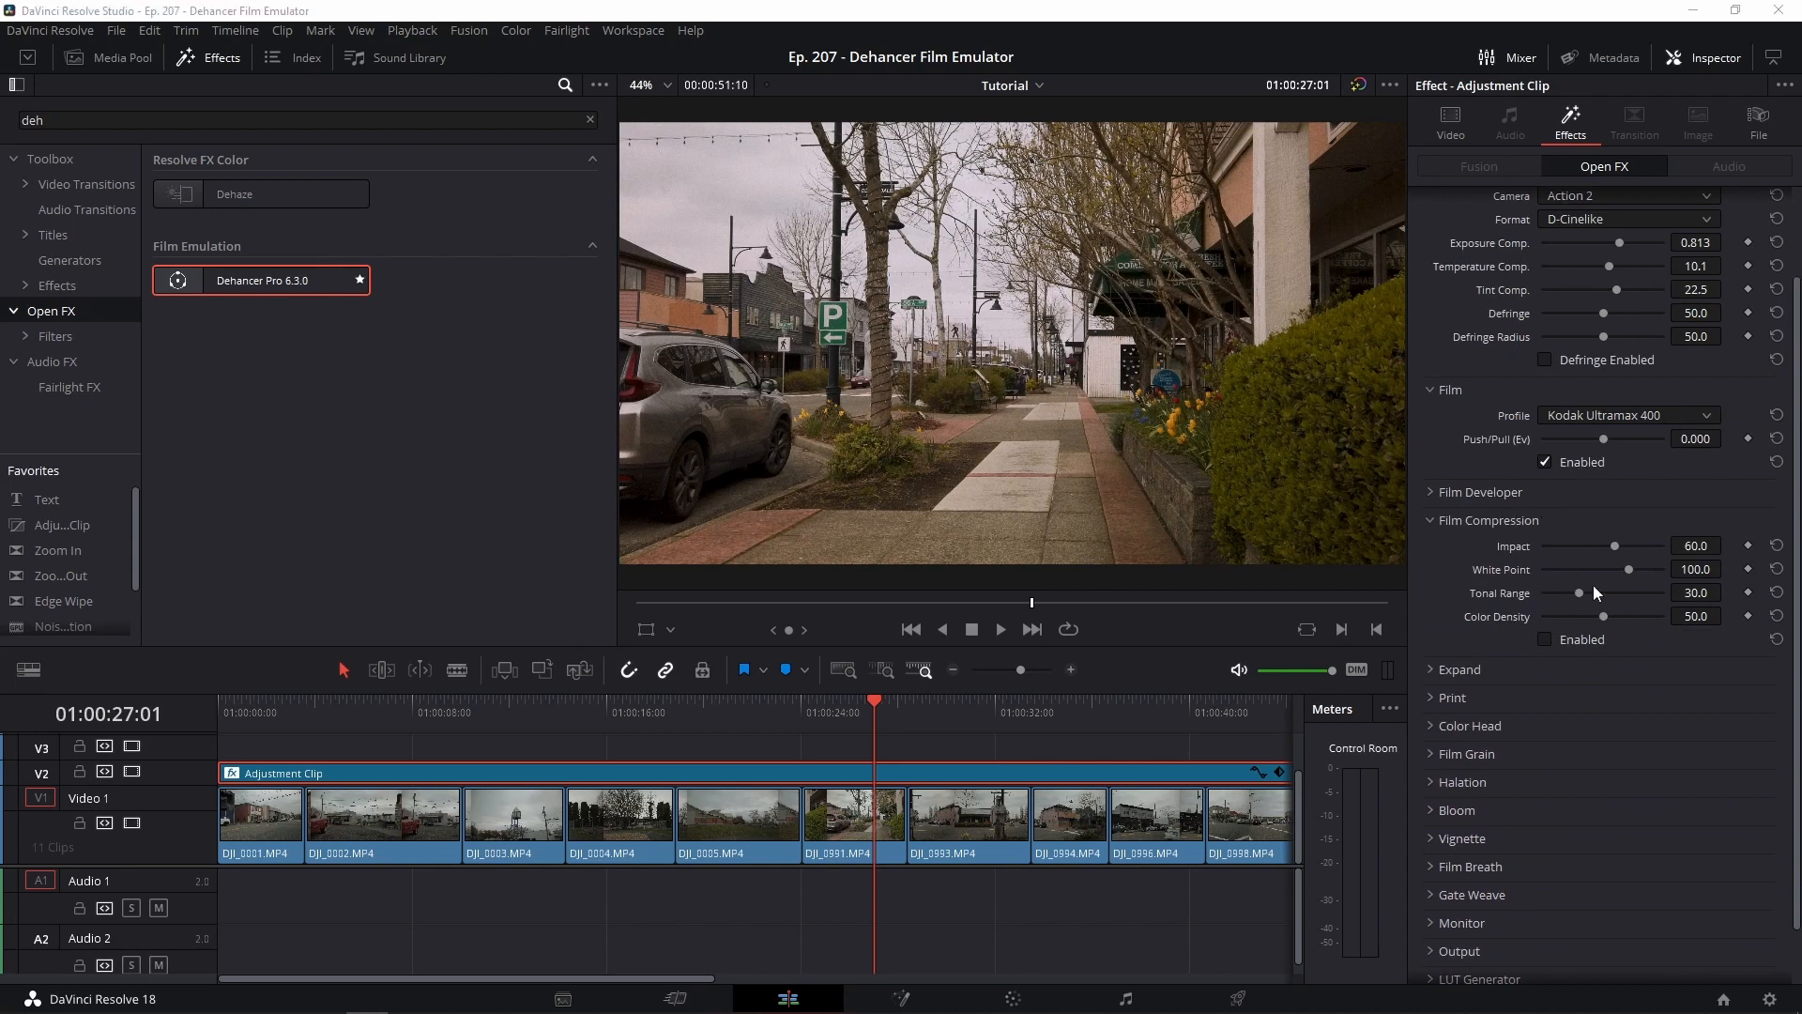
{"action": "left_click", "coordinate": [1431, 520]}
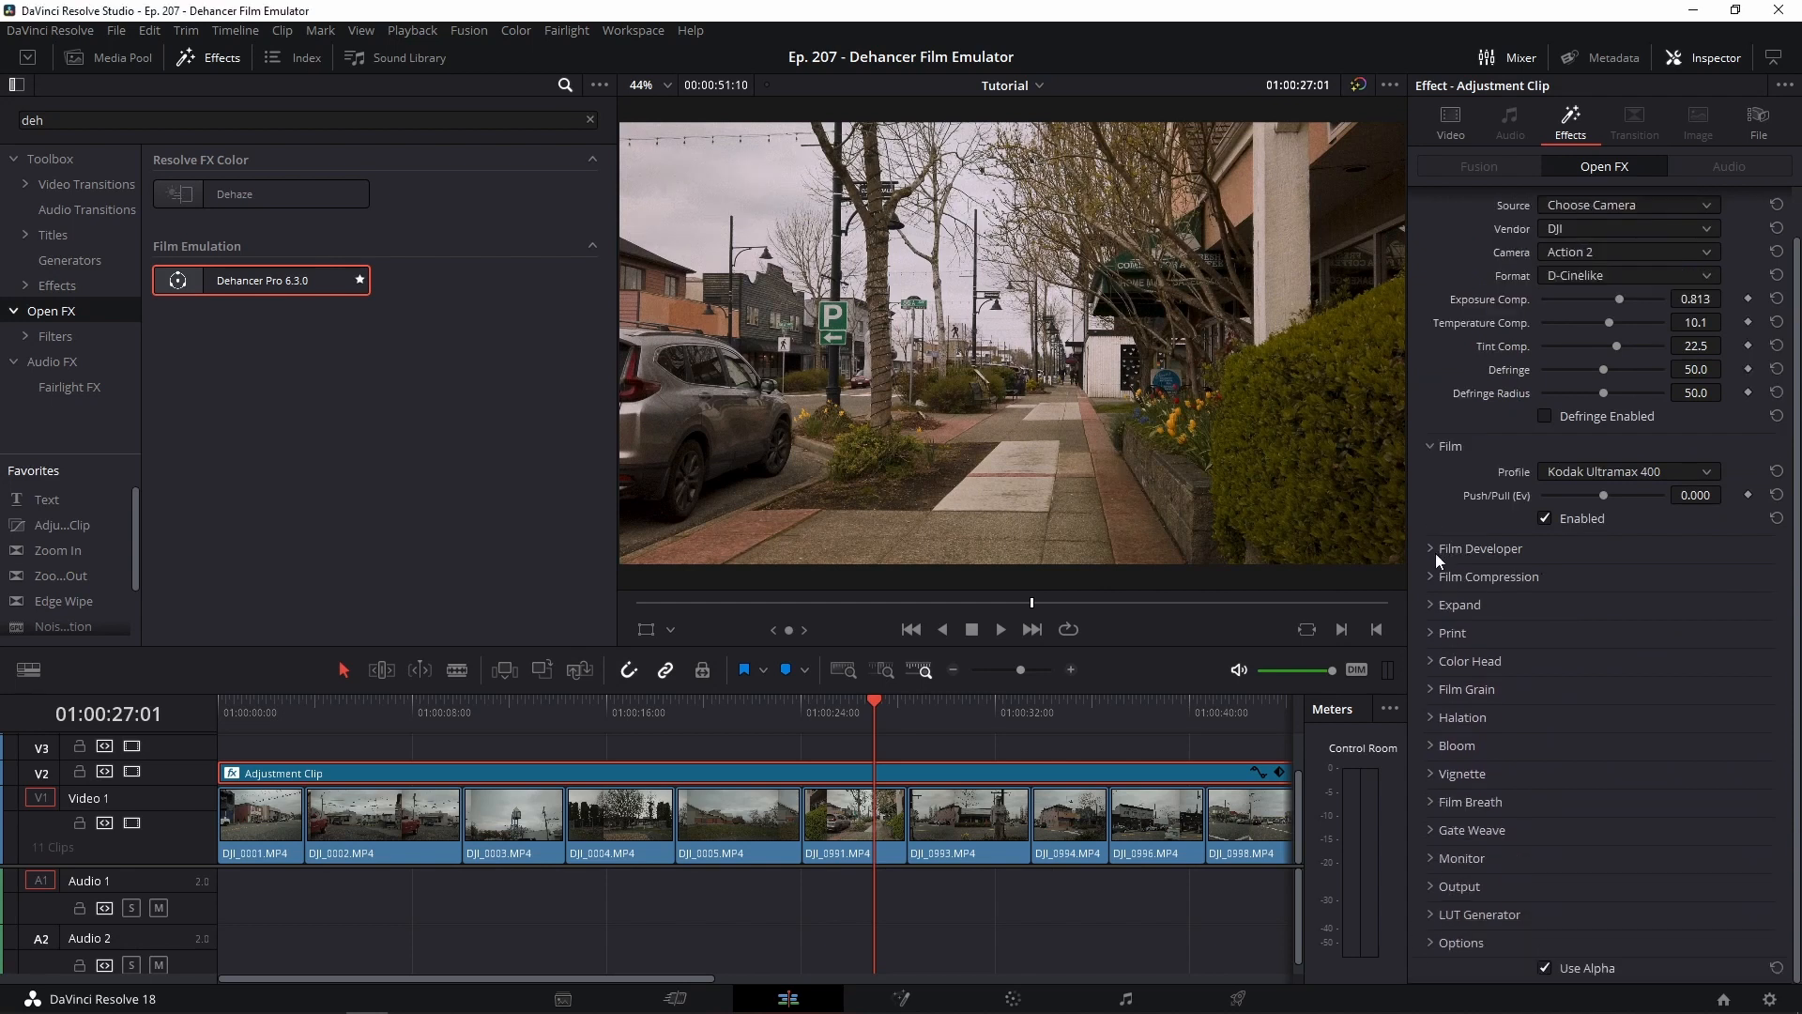
- Expand the Expand and Print groups to examine their settings
{"action": "left_click", "coordinate": [1432, 604]}
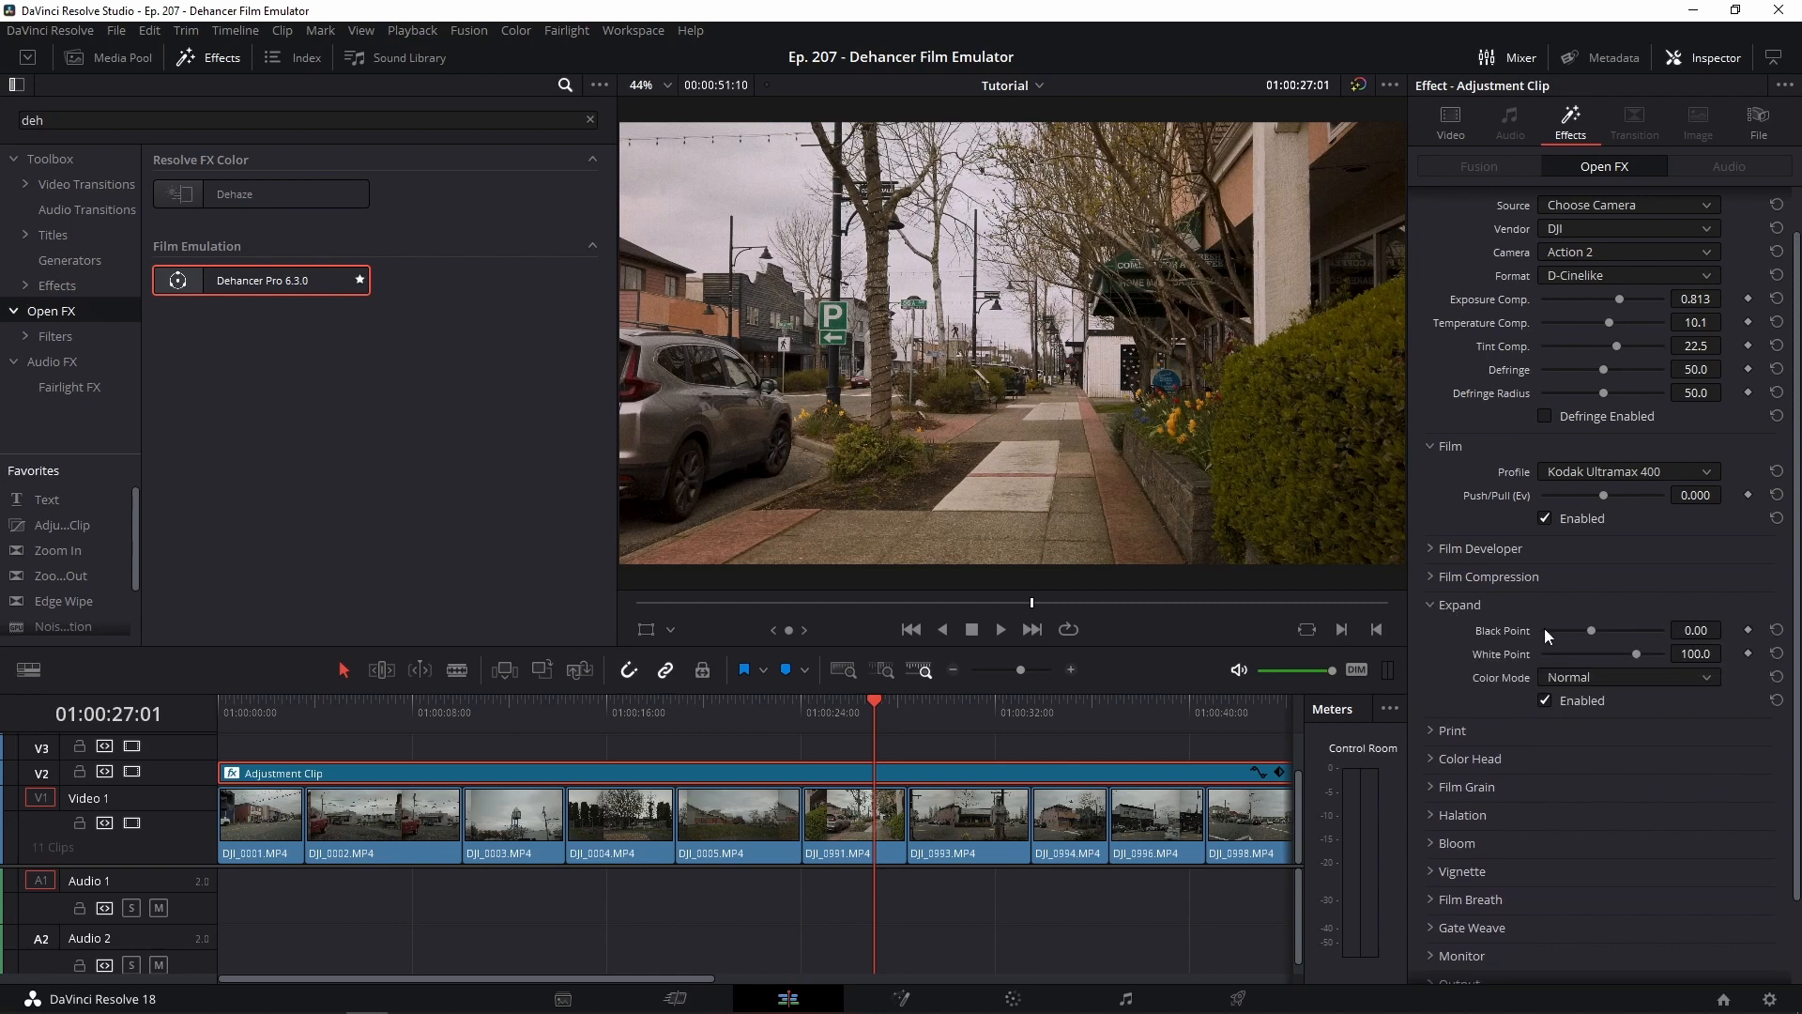
{"action": "scroll", "coordinate": [1525, 629], "scroll_direction": "down", "scroll_amount": 2}
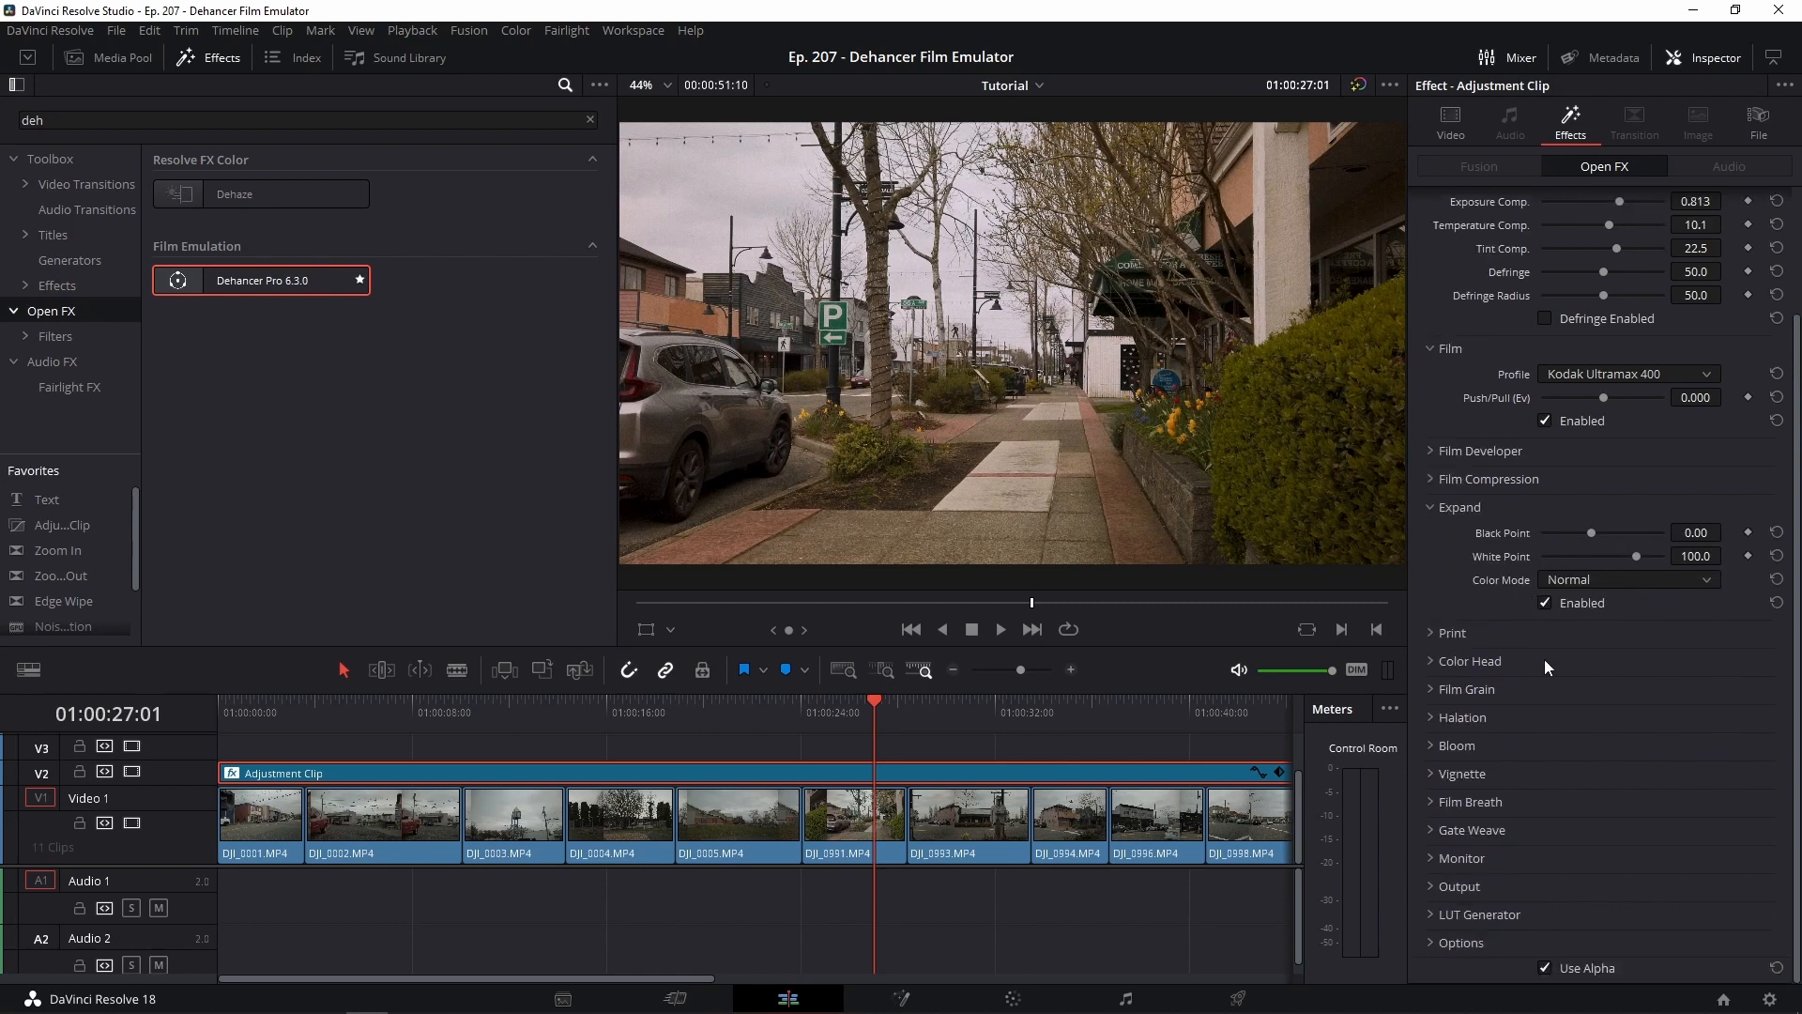
{"action": "left_click", "coordinate": [1456, 633]}
{"action": "scroll", "coordinate": [1515, 633], "scroll_direction": "down", "scroll_amount": 3}
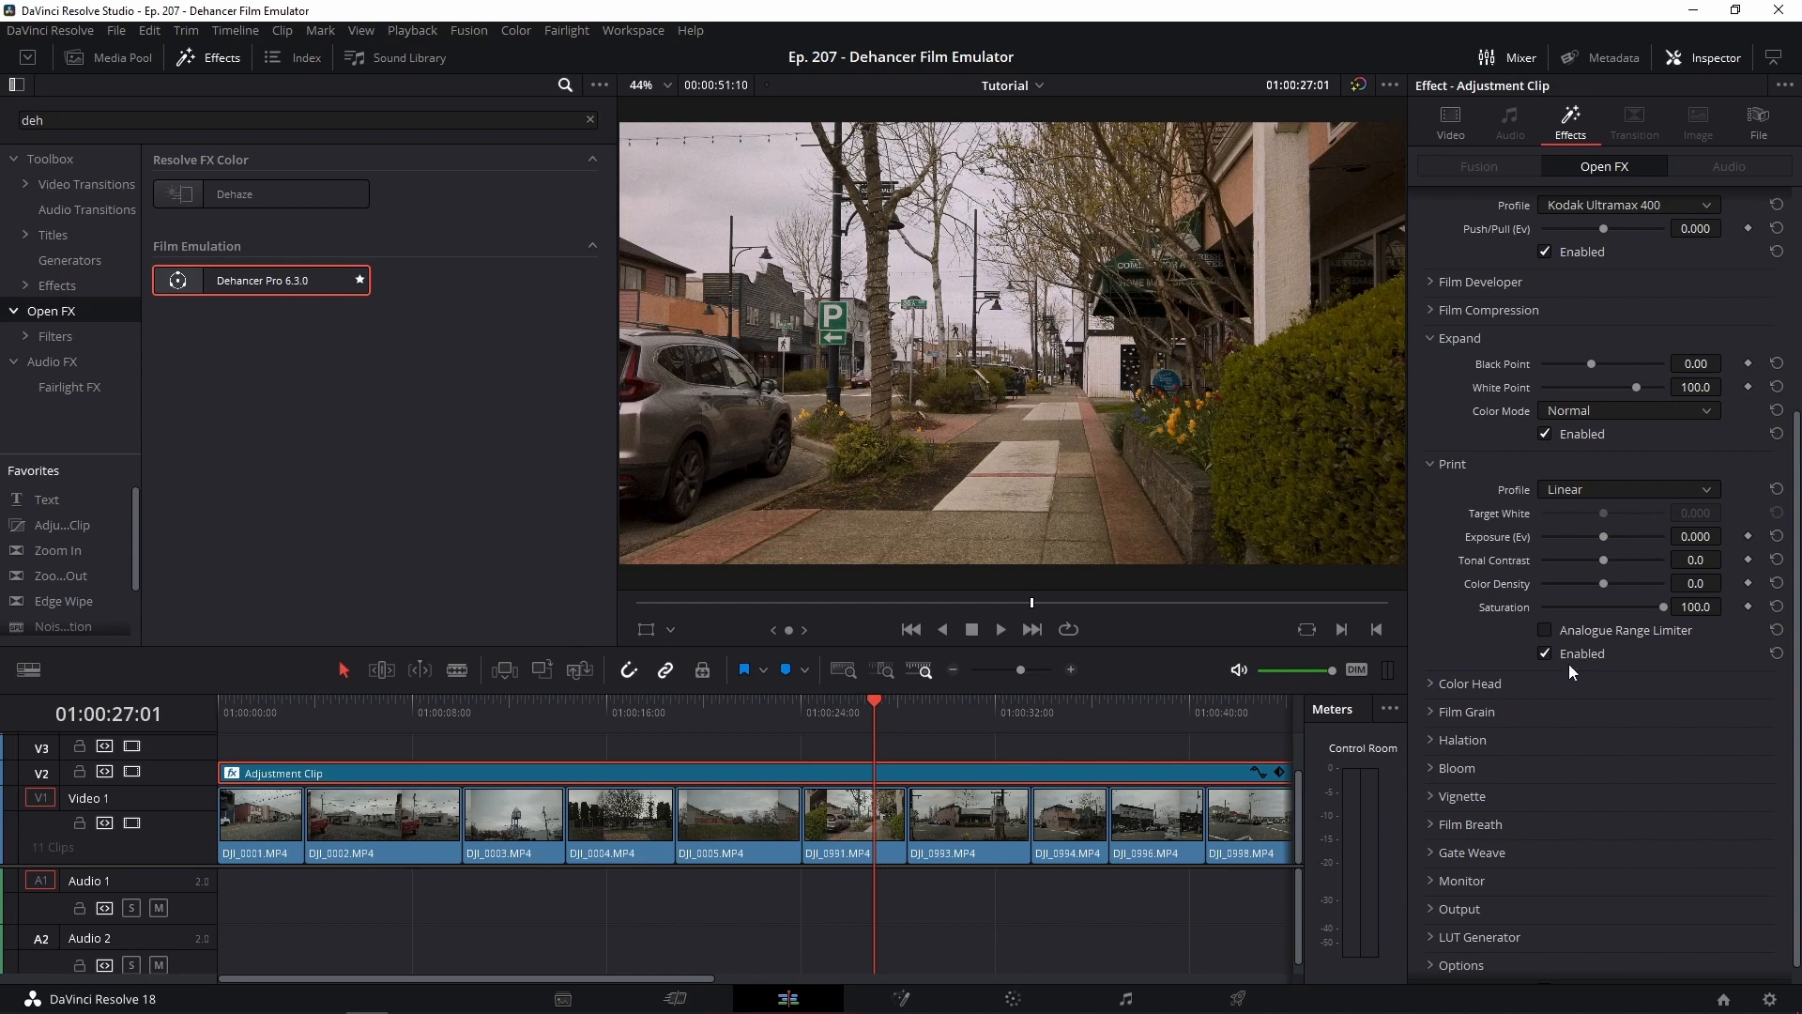
- Set the Color Head to Yellow-Blue -5.1, Magenta-Green 12.8 and Cyan-Red 5.1, and leave the group disabled
{"action": "left_click", "coordinate": [1470, 684]}
{"action": "scroll", "coordinate": [1588, 676], "scroll_direction": "down", "scroll_amount": 2}
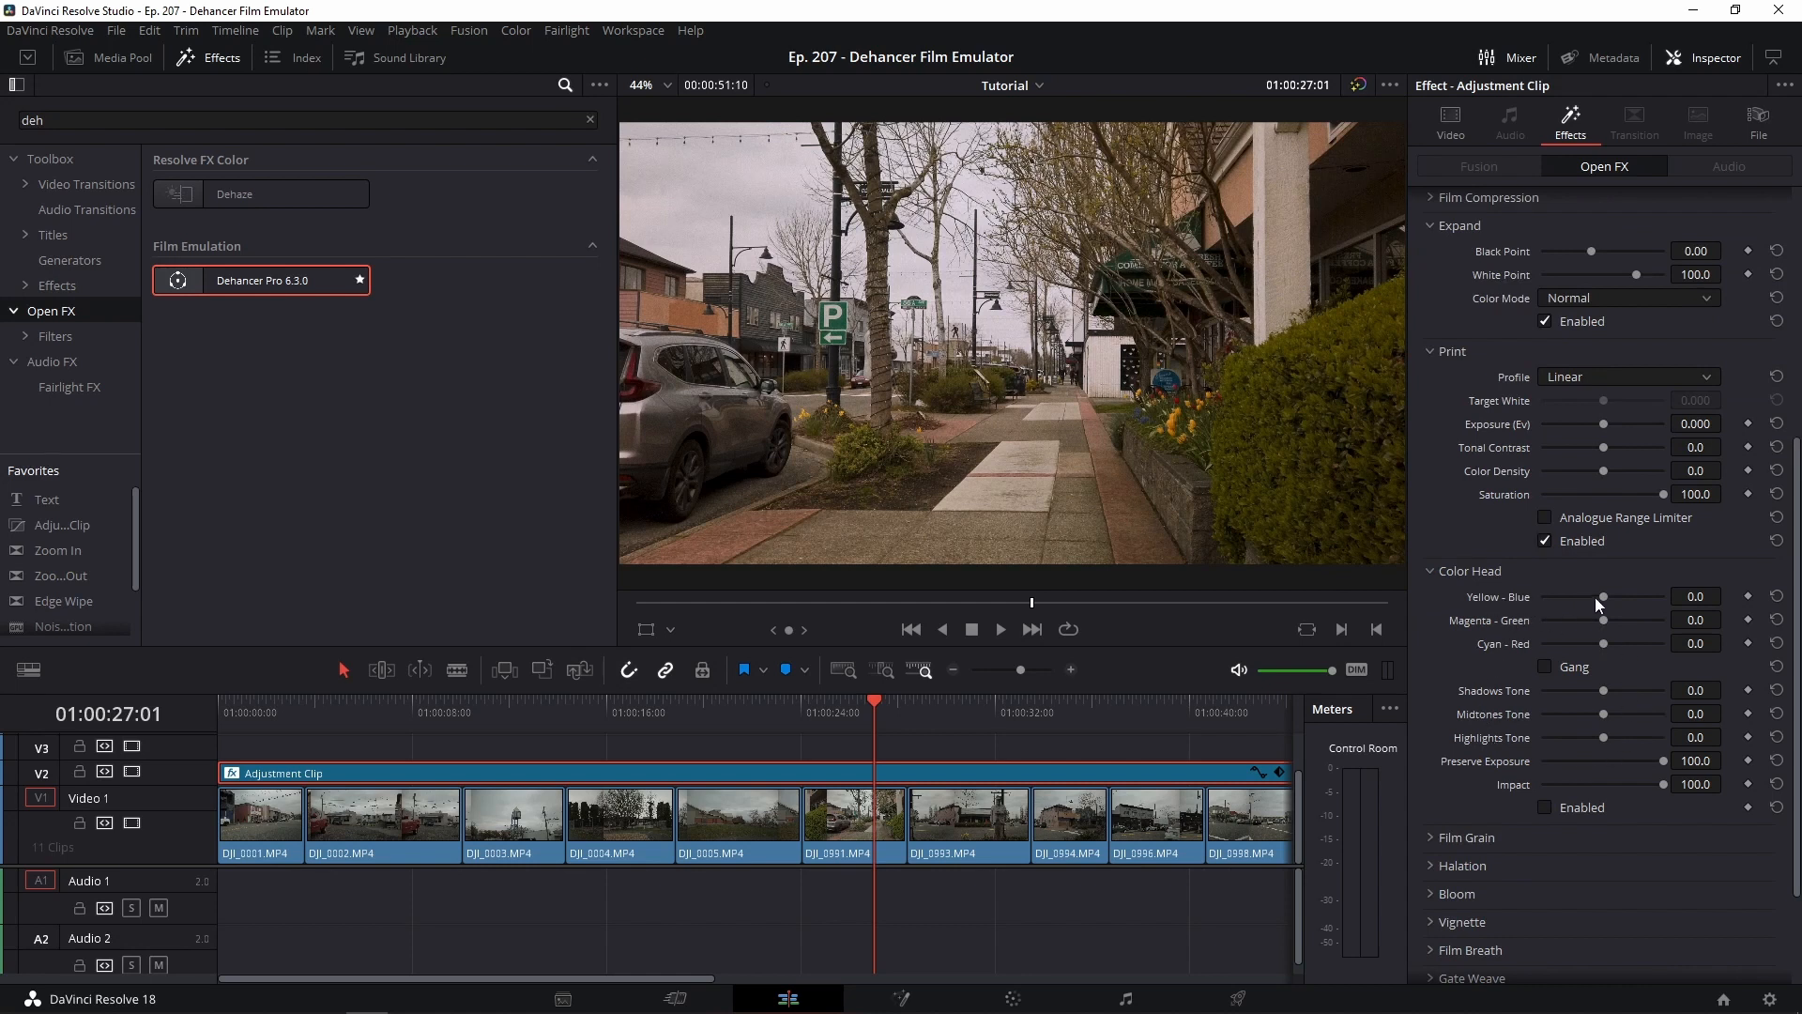
{"action": "left_click_drag", "start_coordinate": [1604, 595], "coordinate": [1611, 644]}
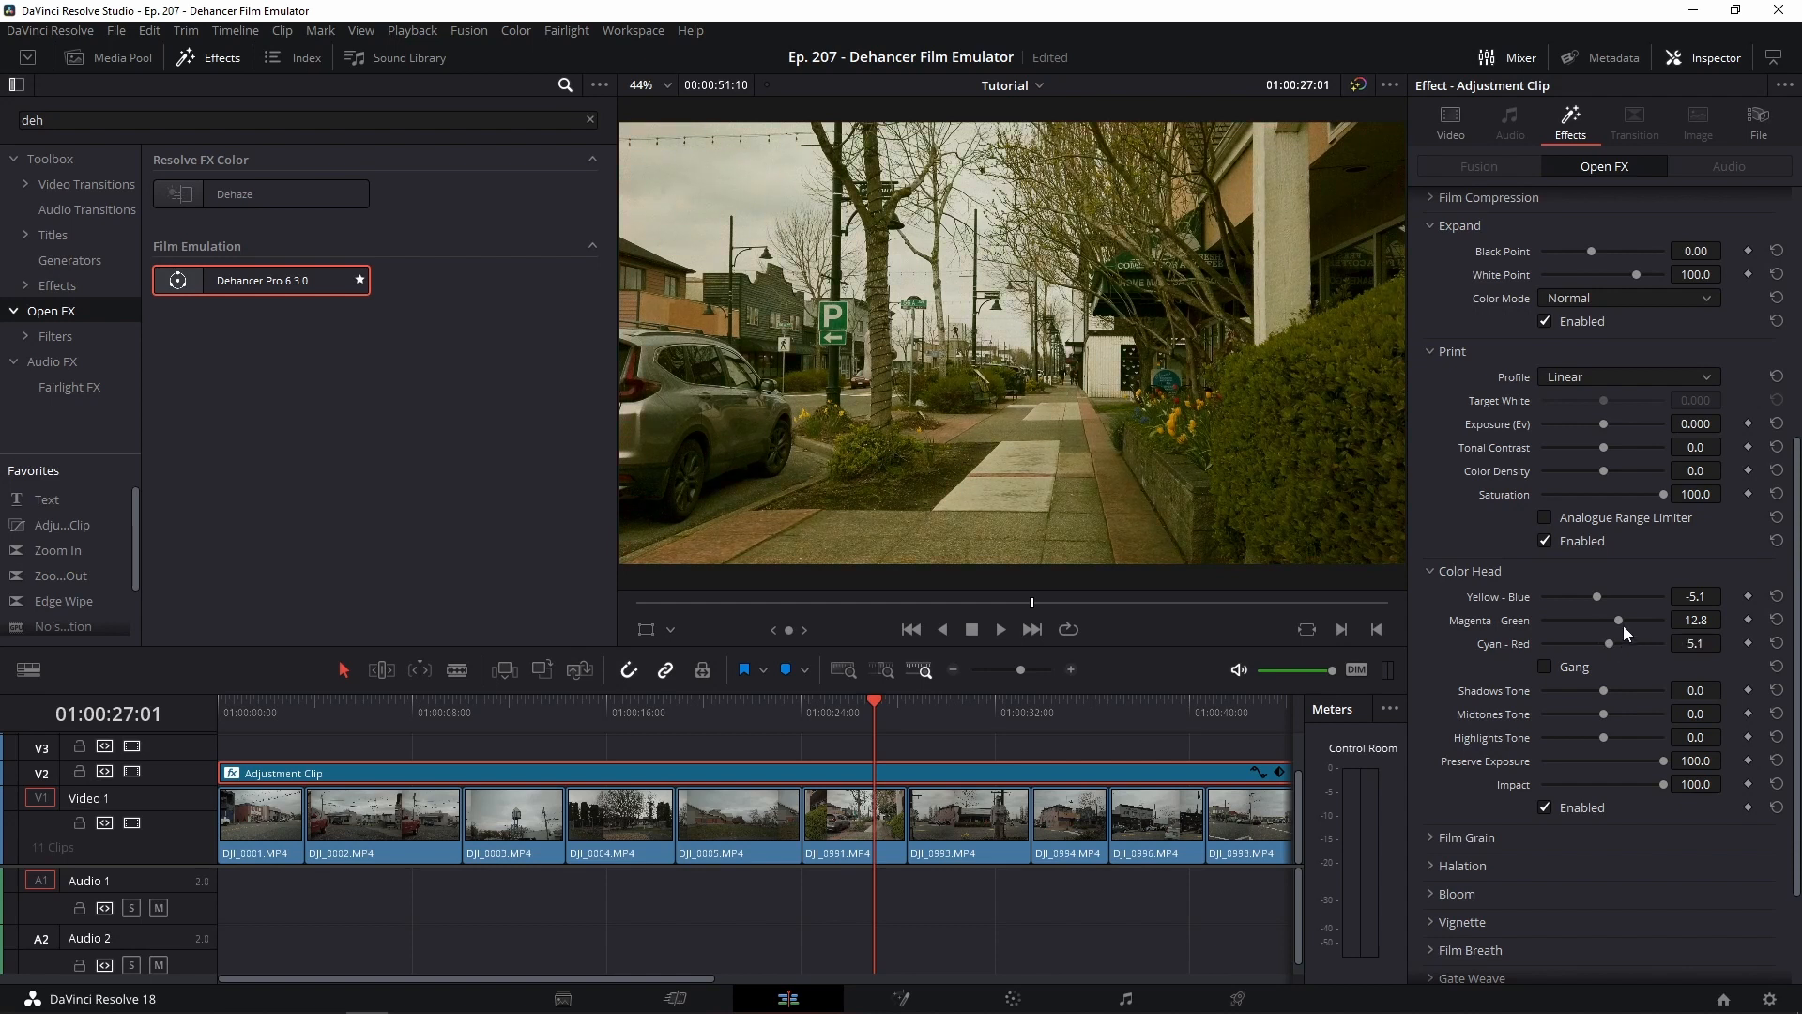
{"action": "left_click", "coordinate": [1546, 808]}
- Expand the Film Grain settings, set the grain amount to 10.9 and save the project
{"action": "scroll", "coordinate": [1570, 766], "scroll_direction": "down", "scroll_amount": 3}
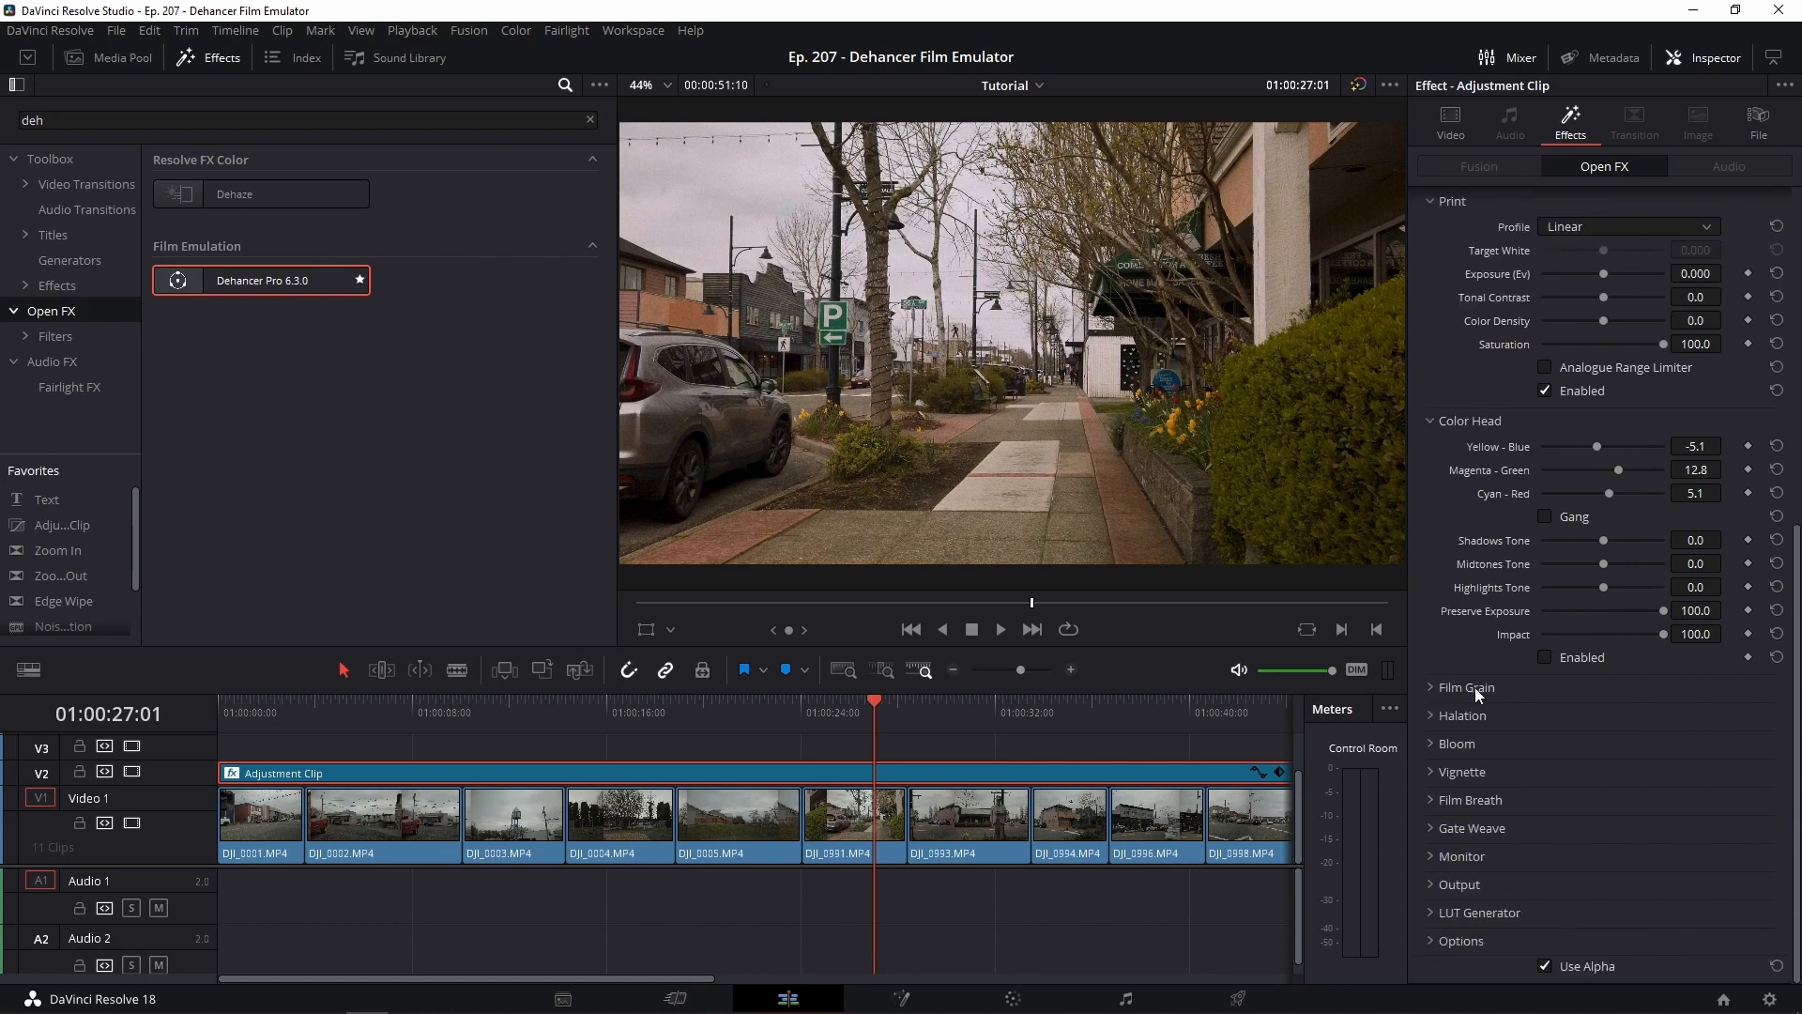
{"action": "left_click", "coordinate": [1473, 688]}
{"action": "scroll", "coordinate": [1451, 714], "scroll_direction": "down", "scroll_amount": 3}
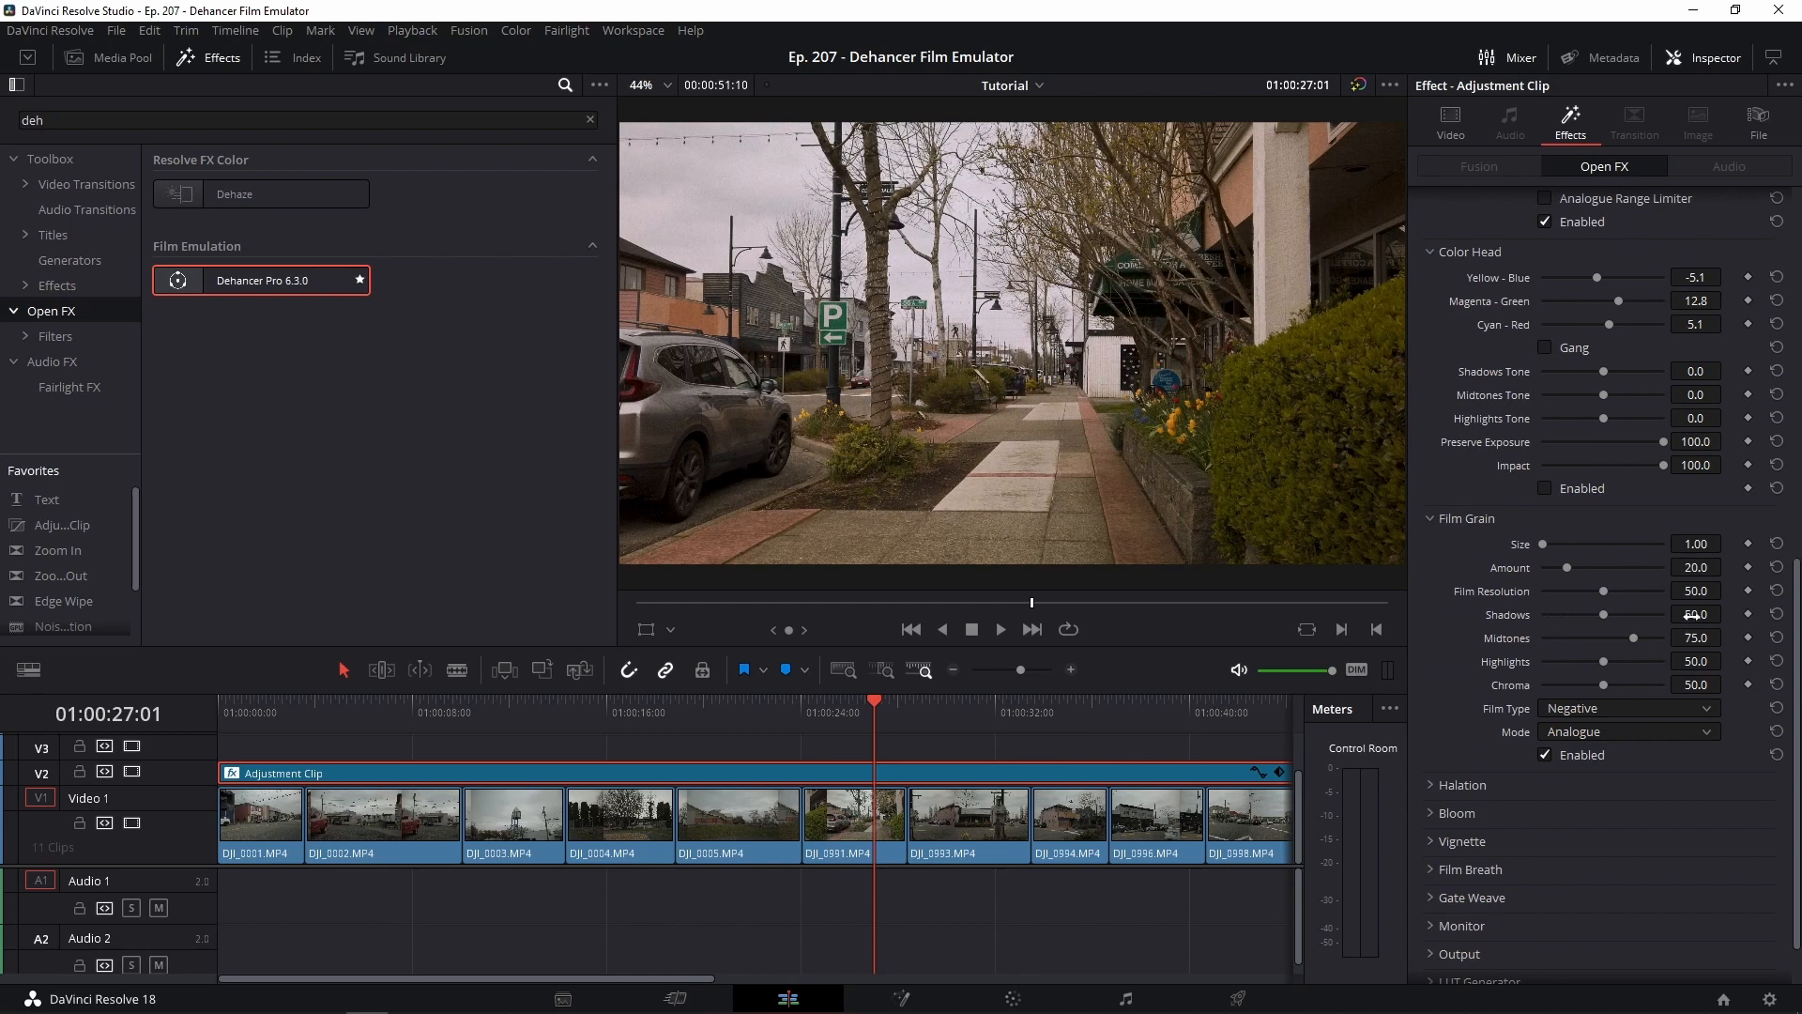
{"action": "left_click", "coordinate": [1546, 755]}
{"action": "left_click_drag", "start_coordinate": [1566, 567], "coordinate": [1558, 571]}
{"action": "key", "text": "ctrl+s"}
- Switch the film grain mode to Digital (experimental) and raise the grain amount to 82.9
{"action": "left_click", "coordinate": [1573, 734]}
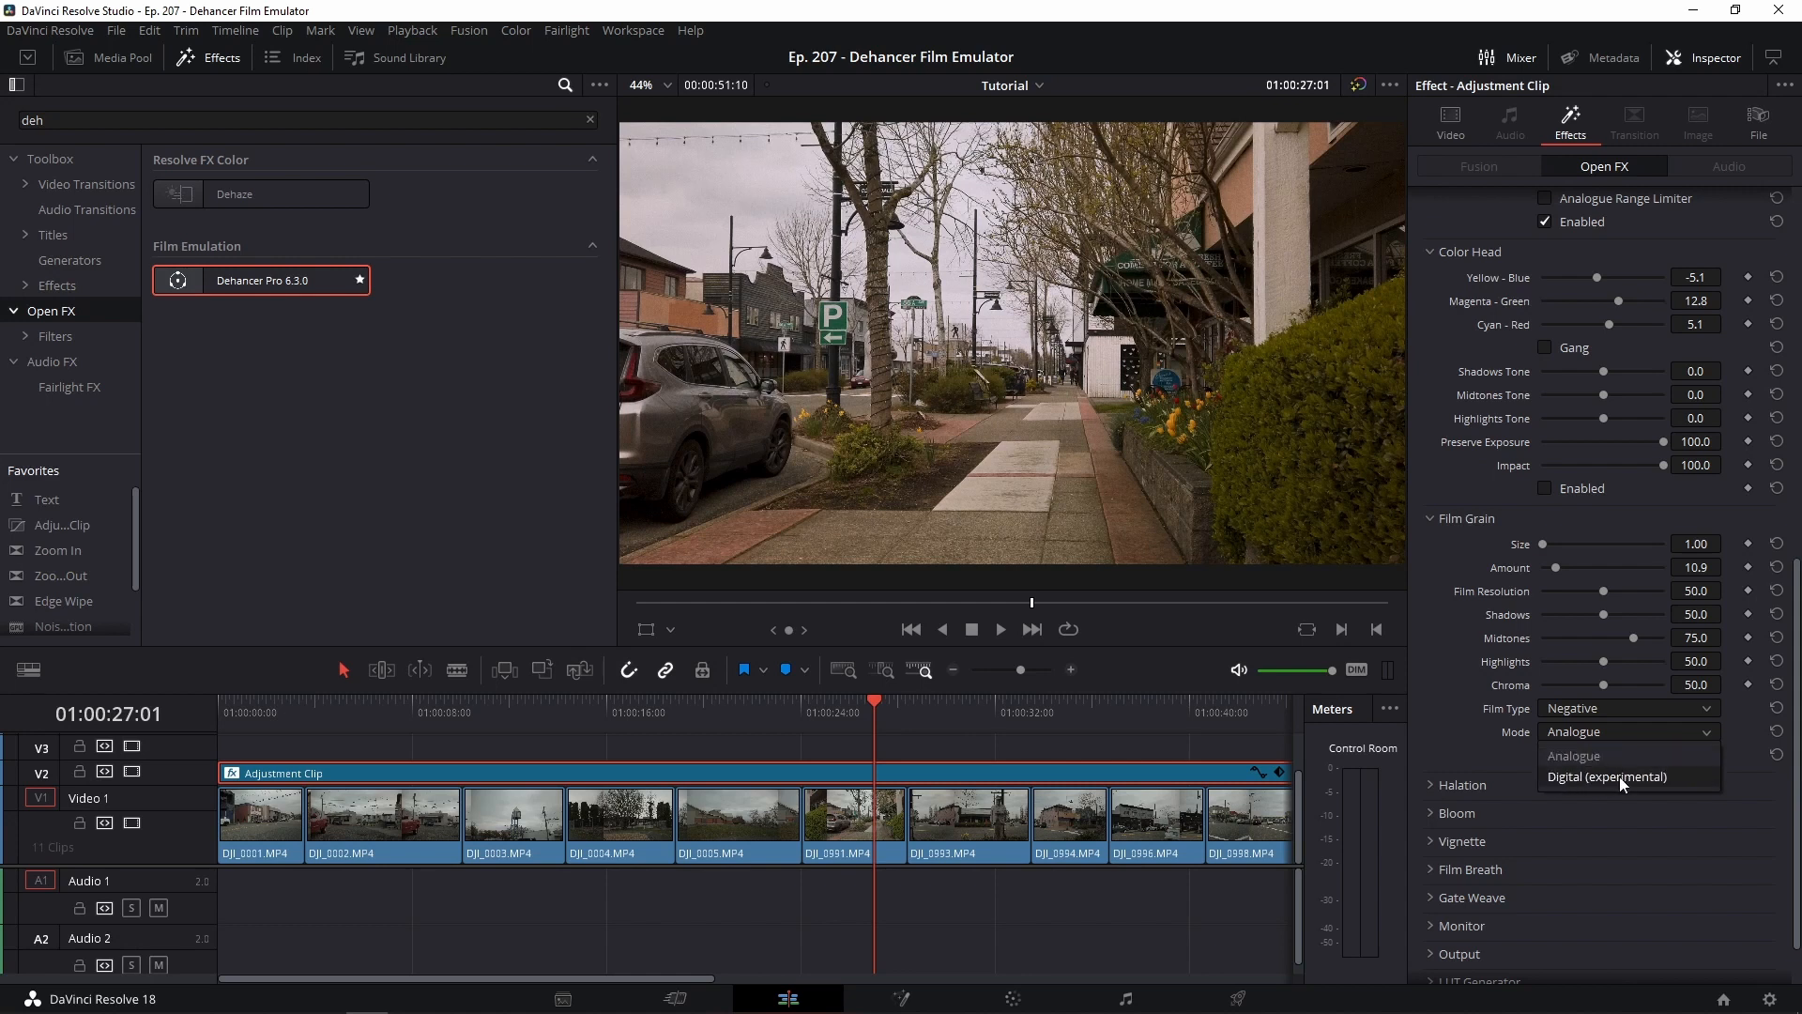
{"action": "left_click", "coordinate": [1620, 776]}
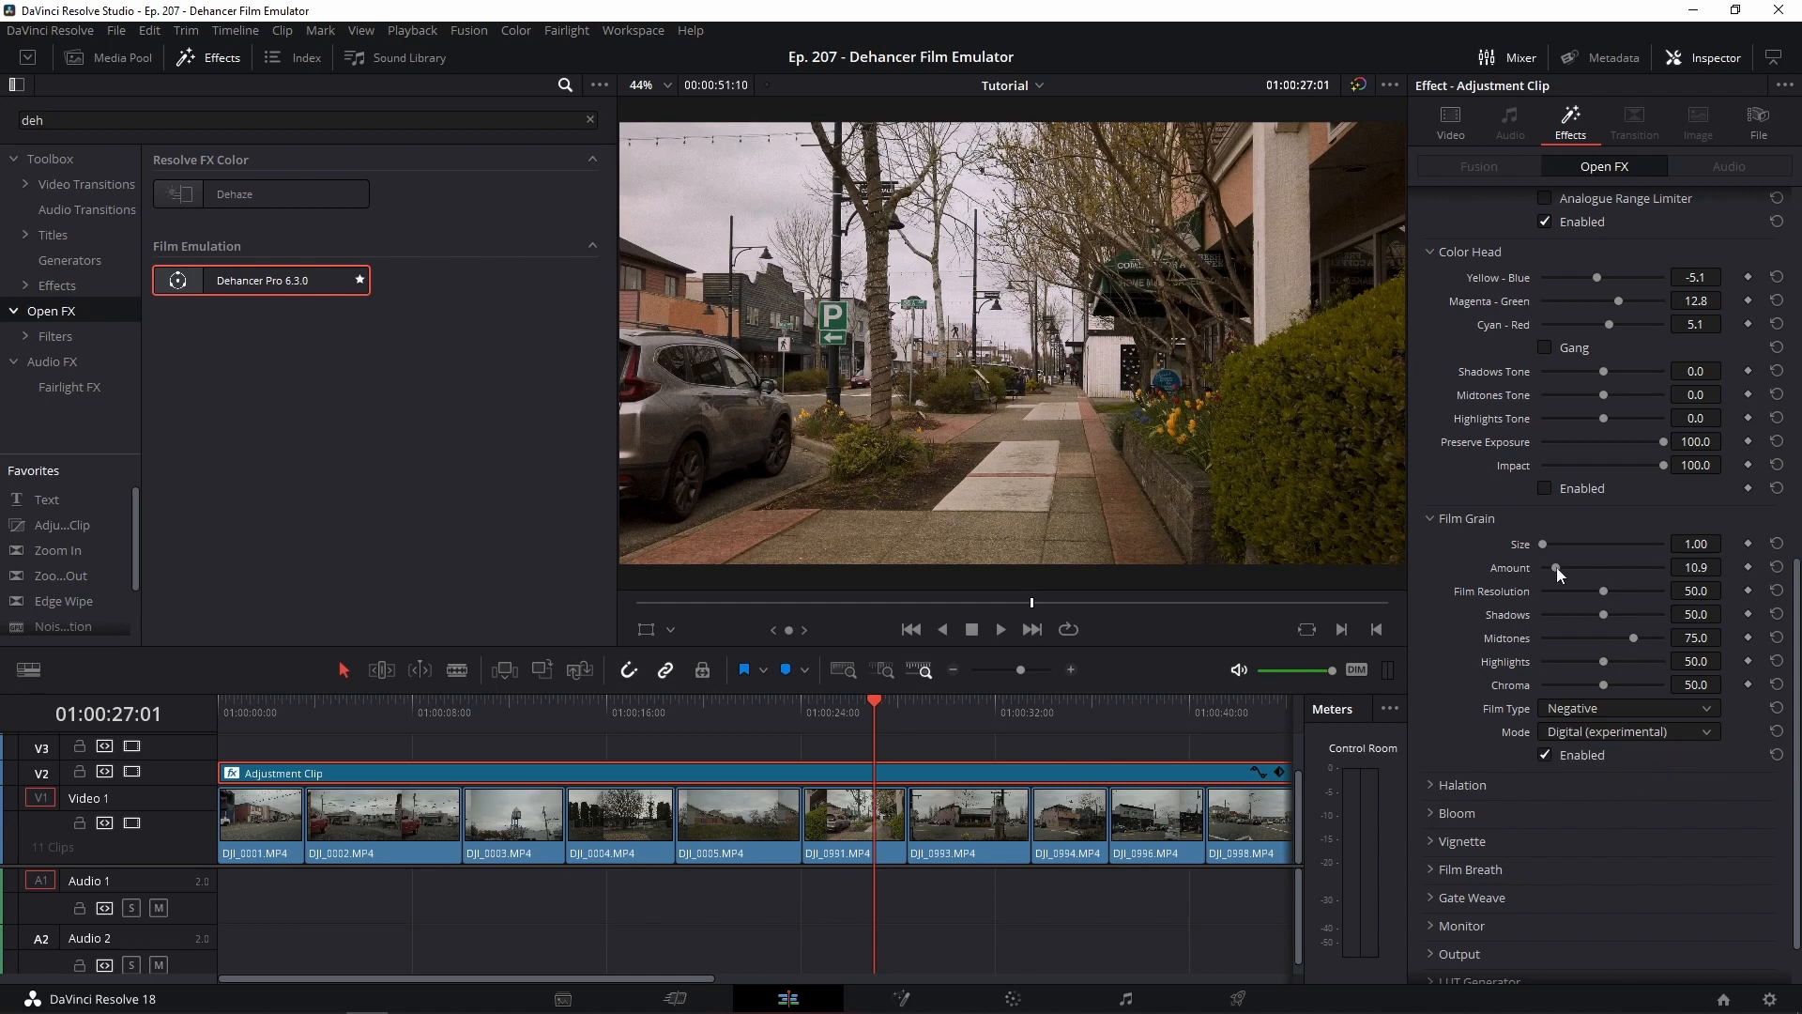
{"action": "left_click_drag", "start_coordinate": [1557, 567], "coordinate": [1647, 566]}
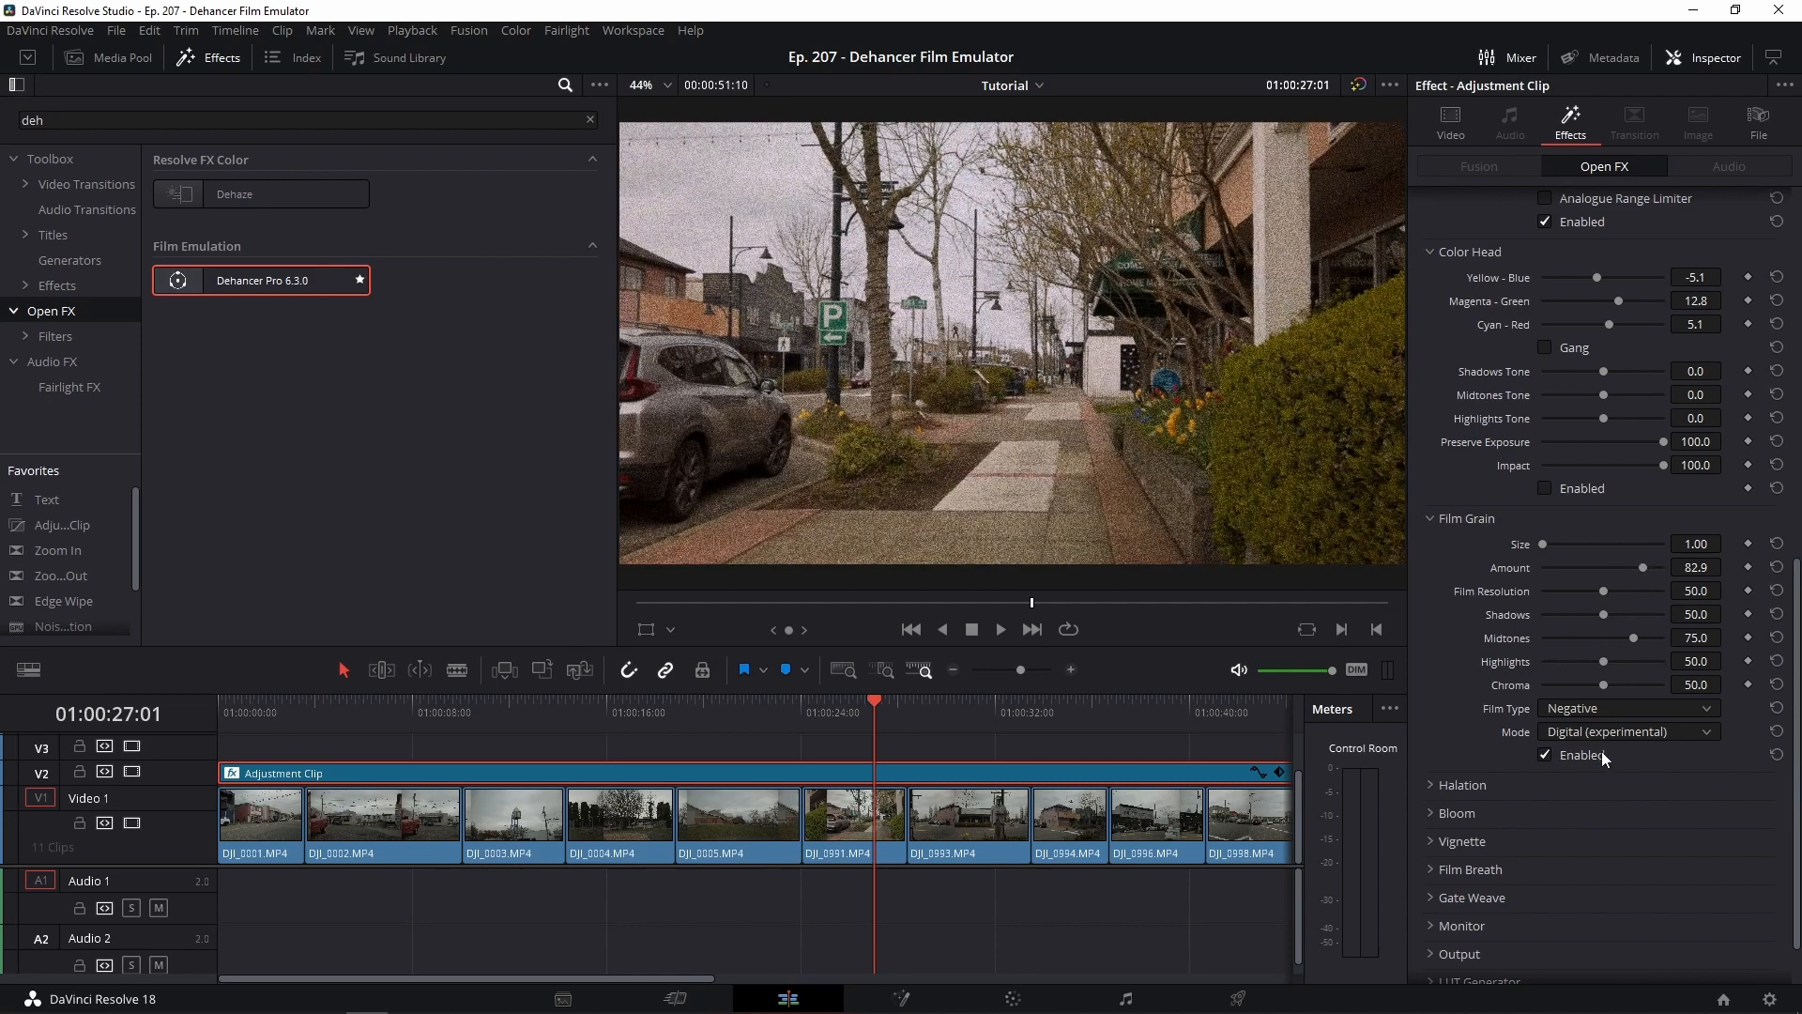
- Compare the Analogue and Digital (experimental) grain modes, keep Analogue and set the grain amount to 10.1
{"action": "left_click", "coordinate": [1625, 730]}
{"action": "left_click", "coordinate": [1633, 759]}
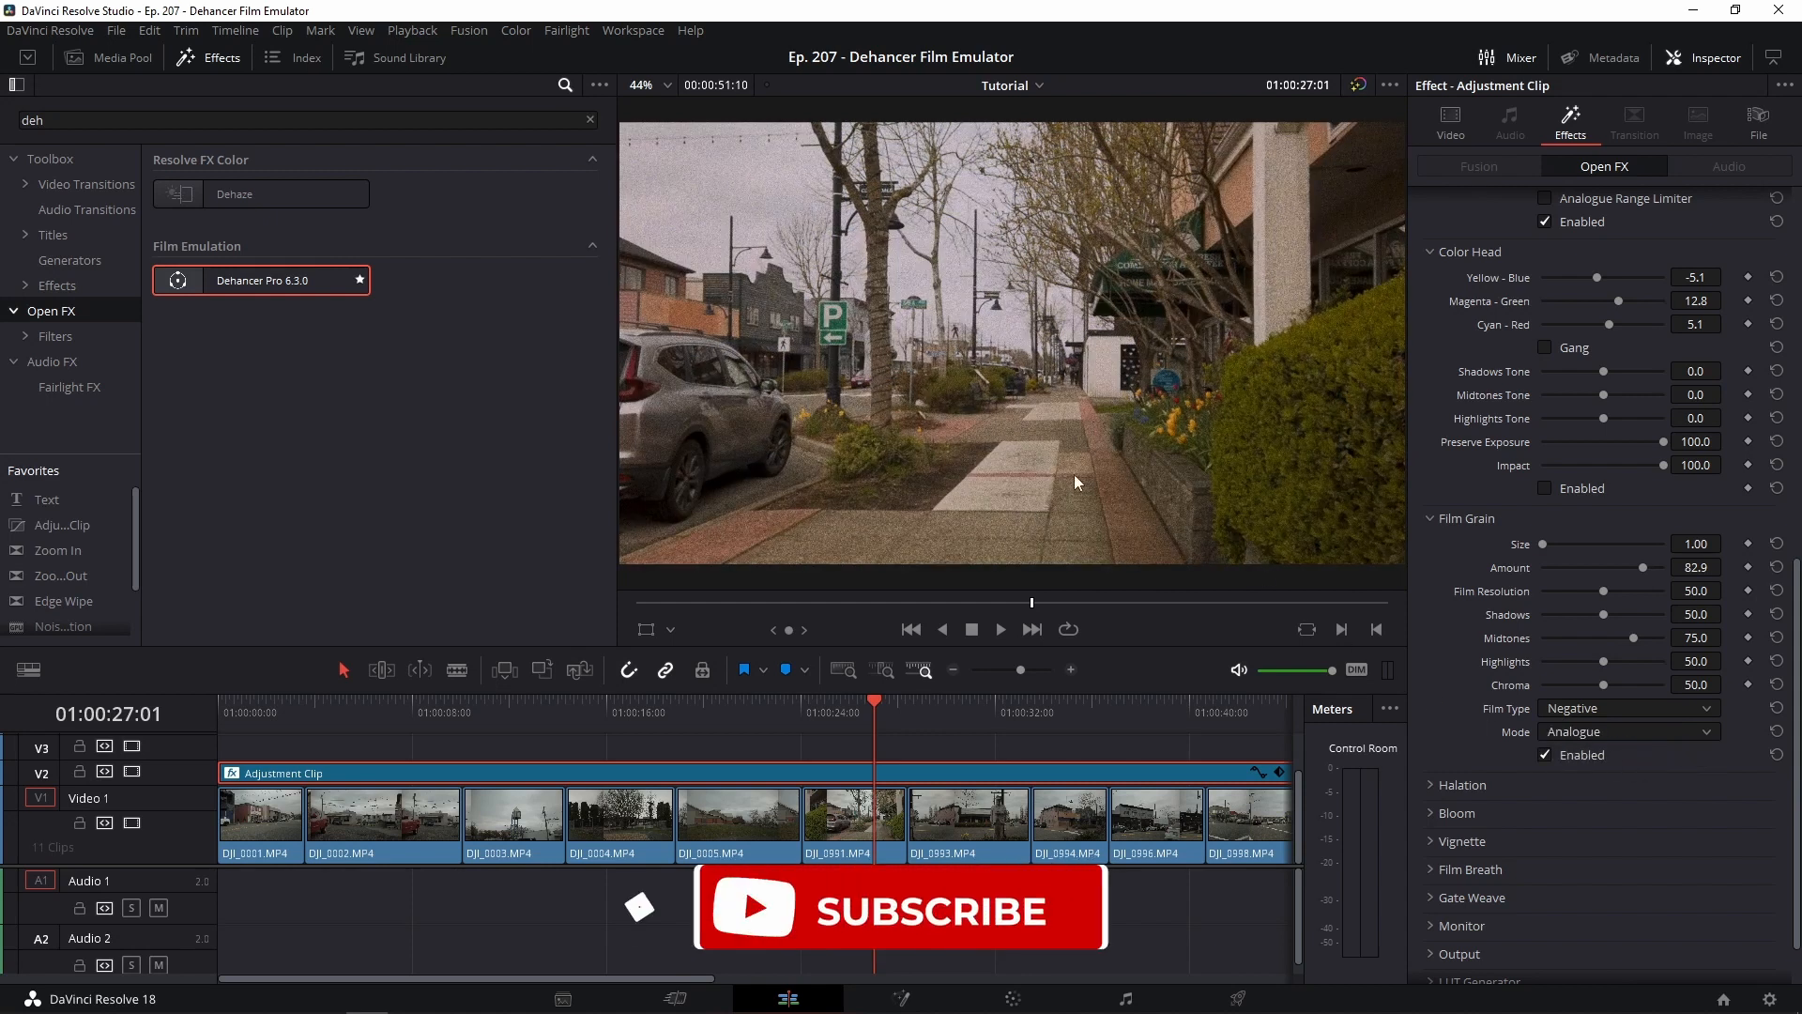
{"action": "left_click", "coordinate": [1597, 734]}
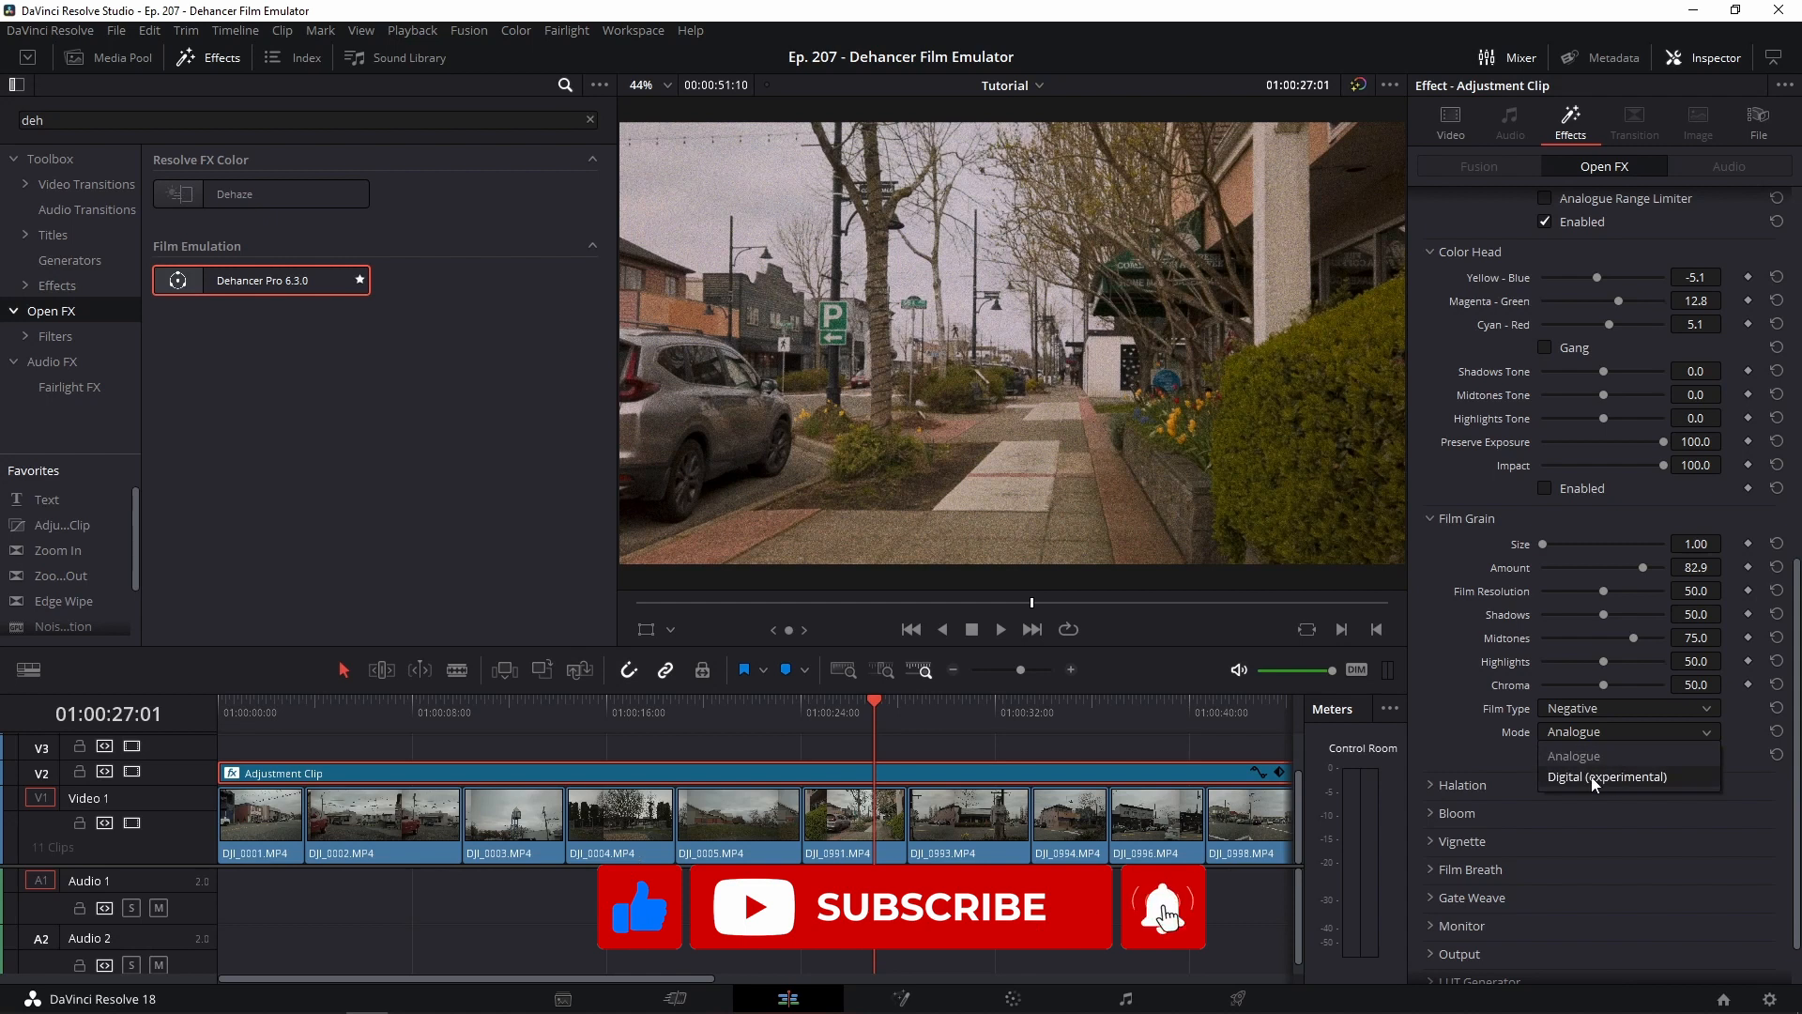
{"action": "left_click", "coordinate": [1598, 774]}
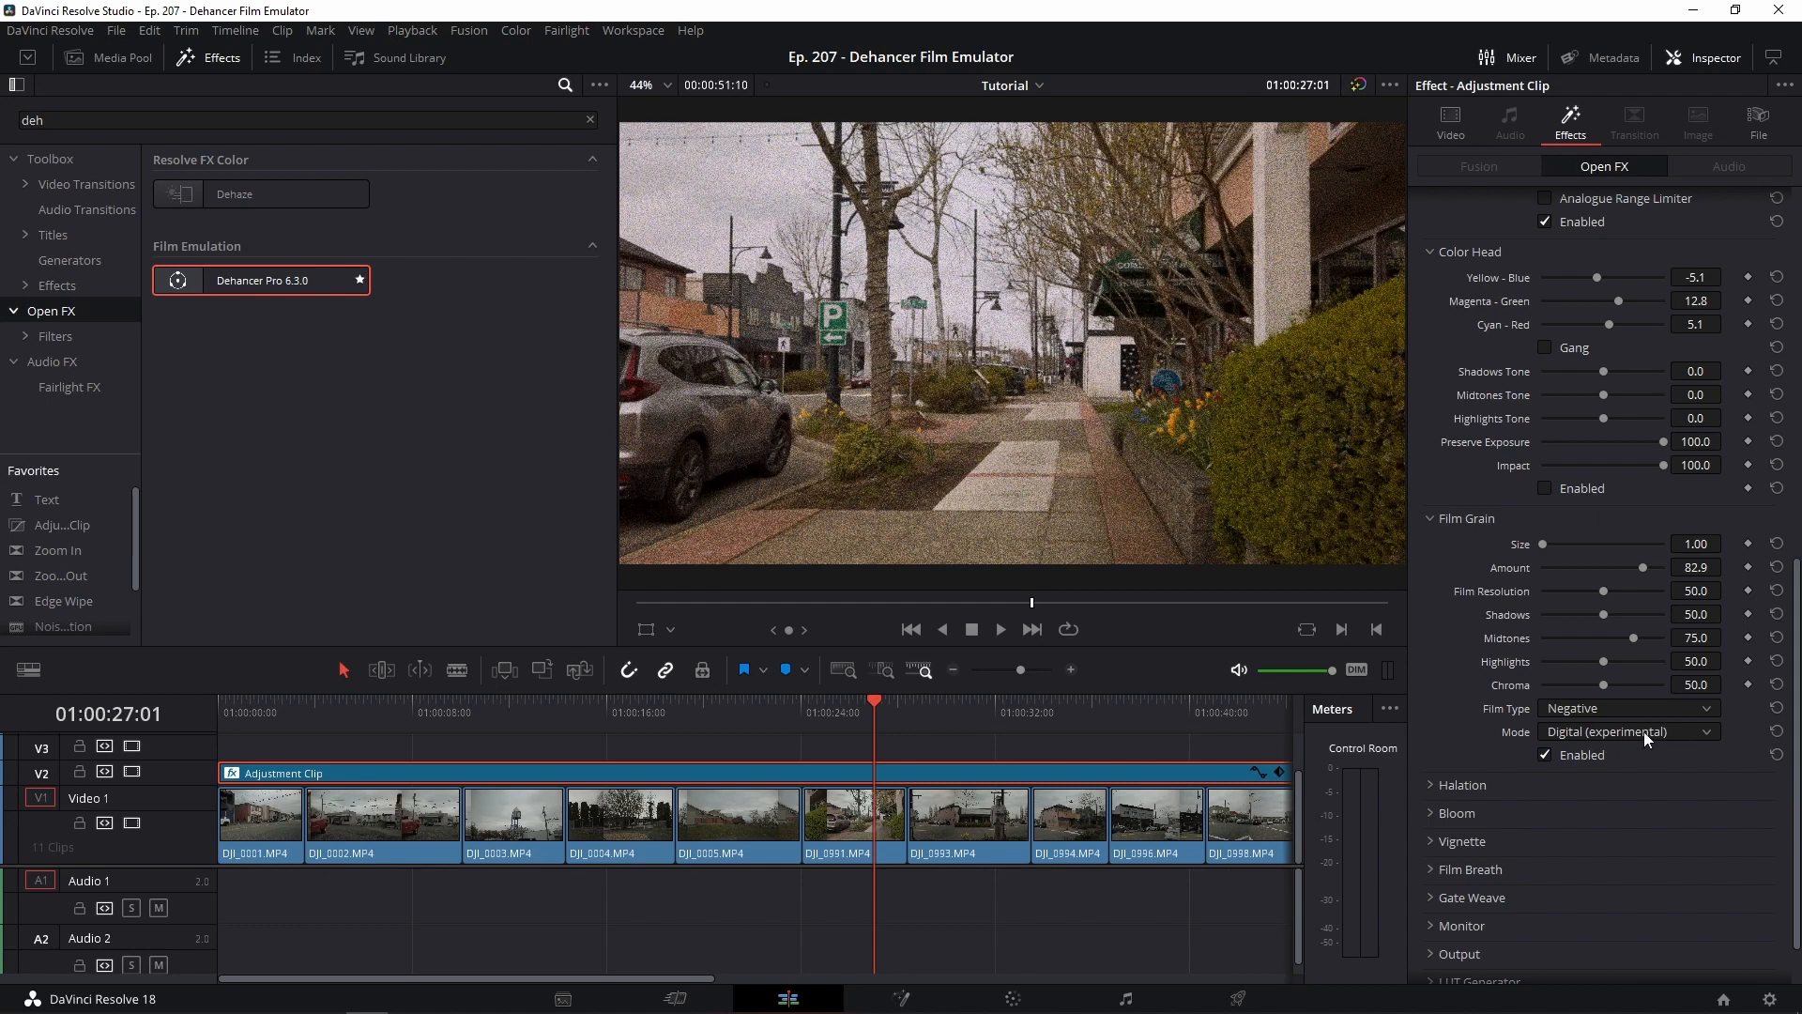
{"action": "left_click", "coordinate": [1605, 733]}
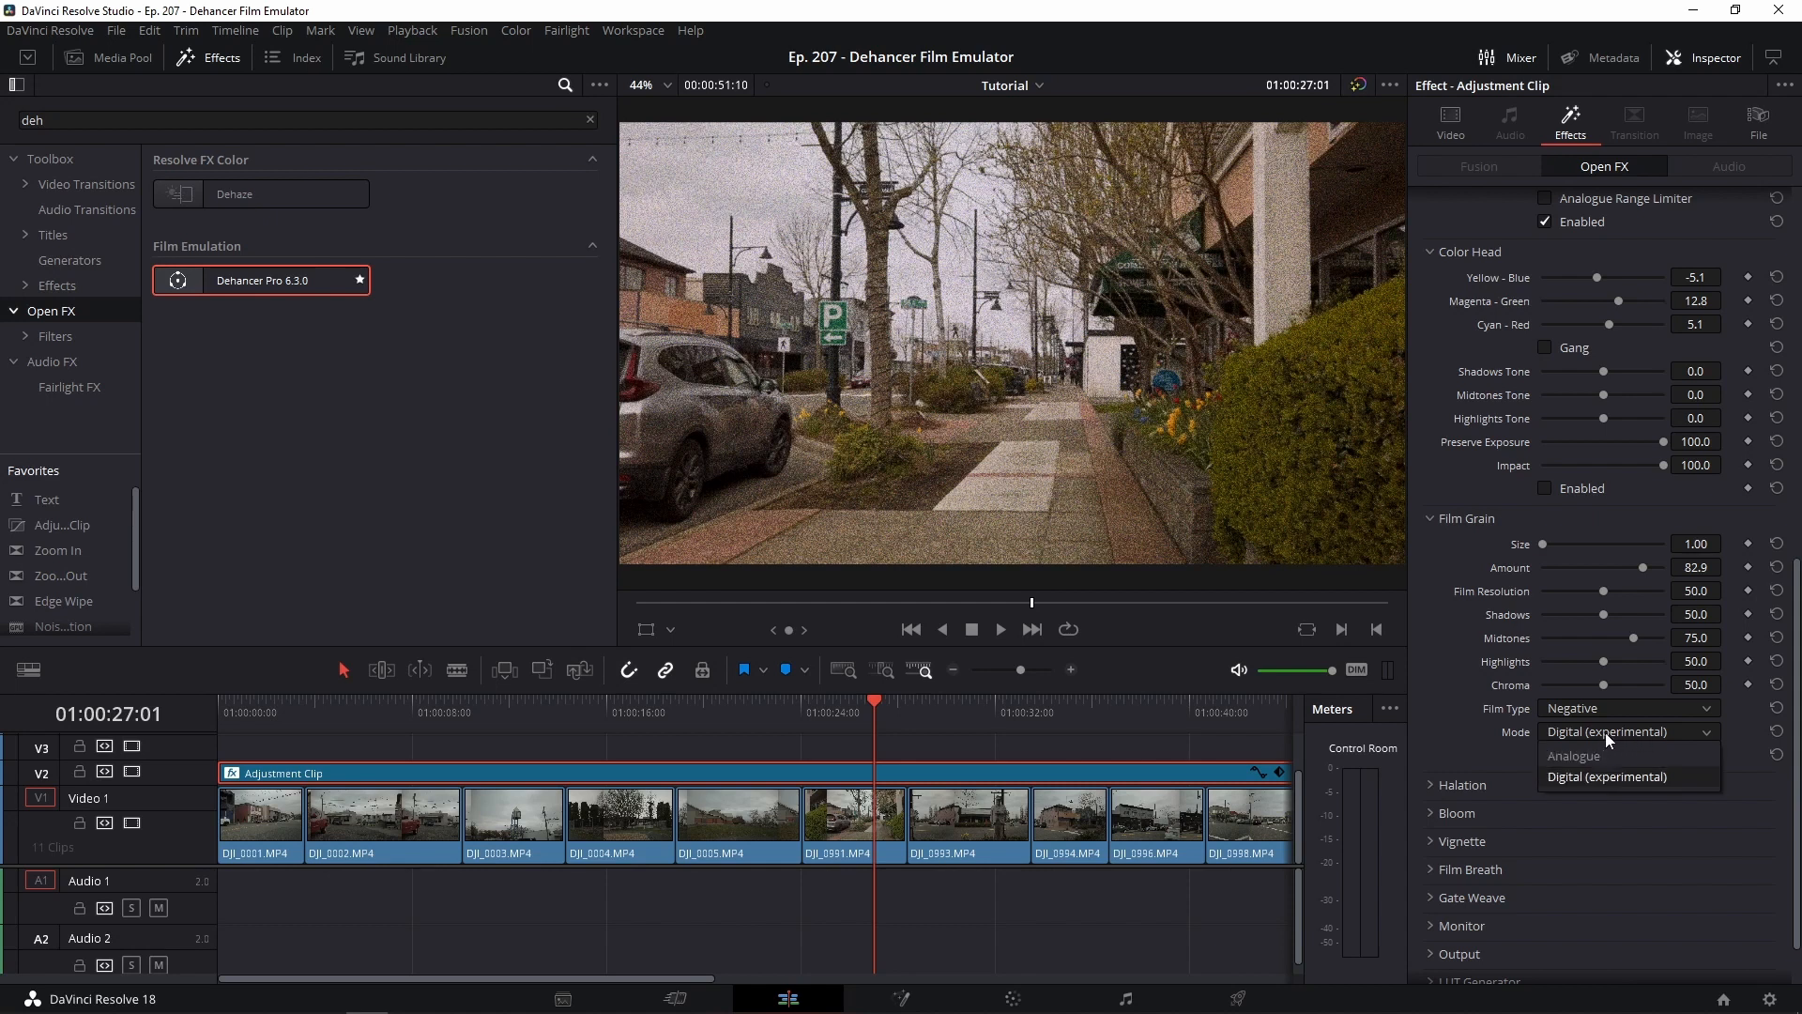
{"action": "left_click", "coordinate": [1582, 757]}
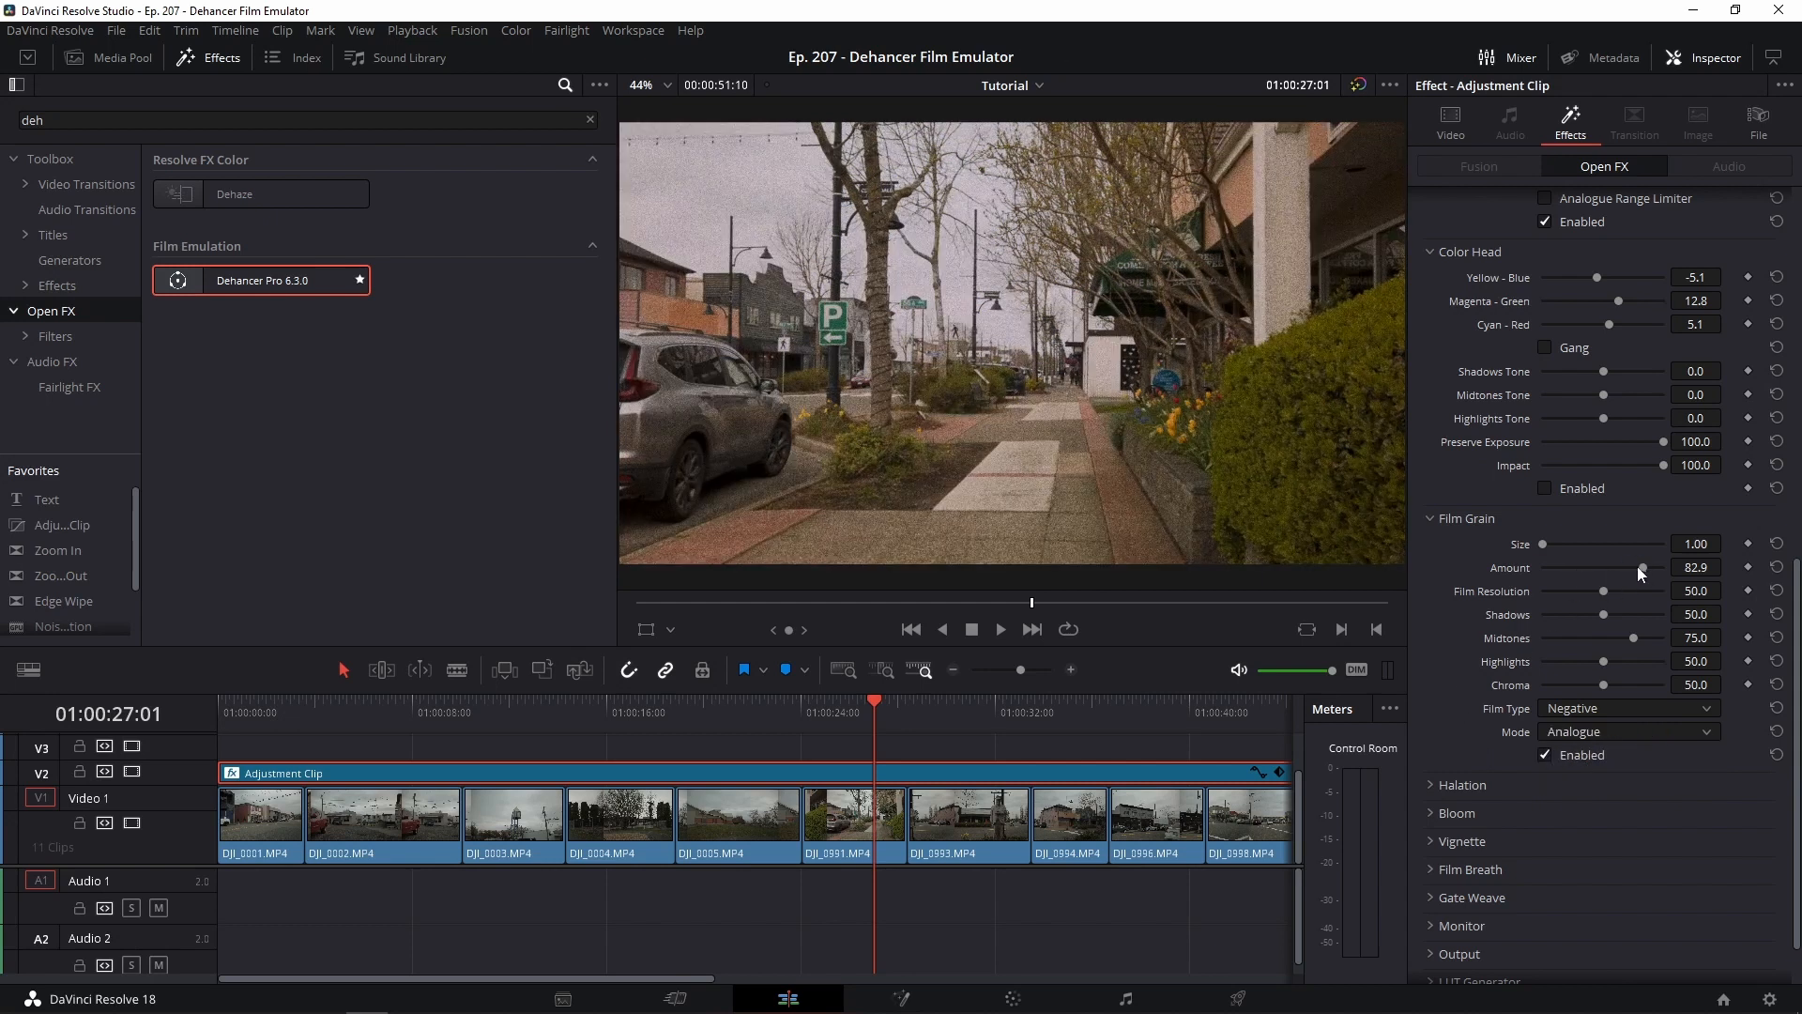
{"action": "left_click_drag", "start_coordinate": [1639, 565], "coordinate": [1553, 565]}
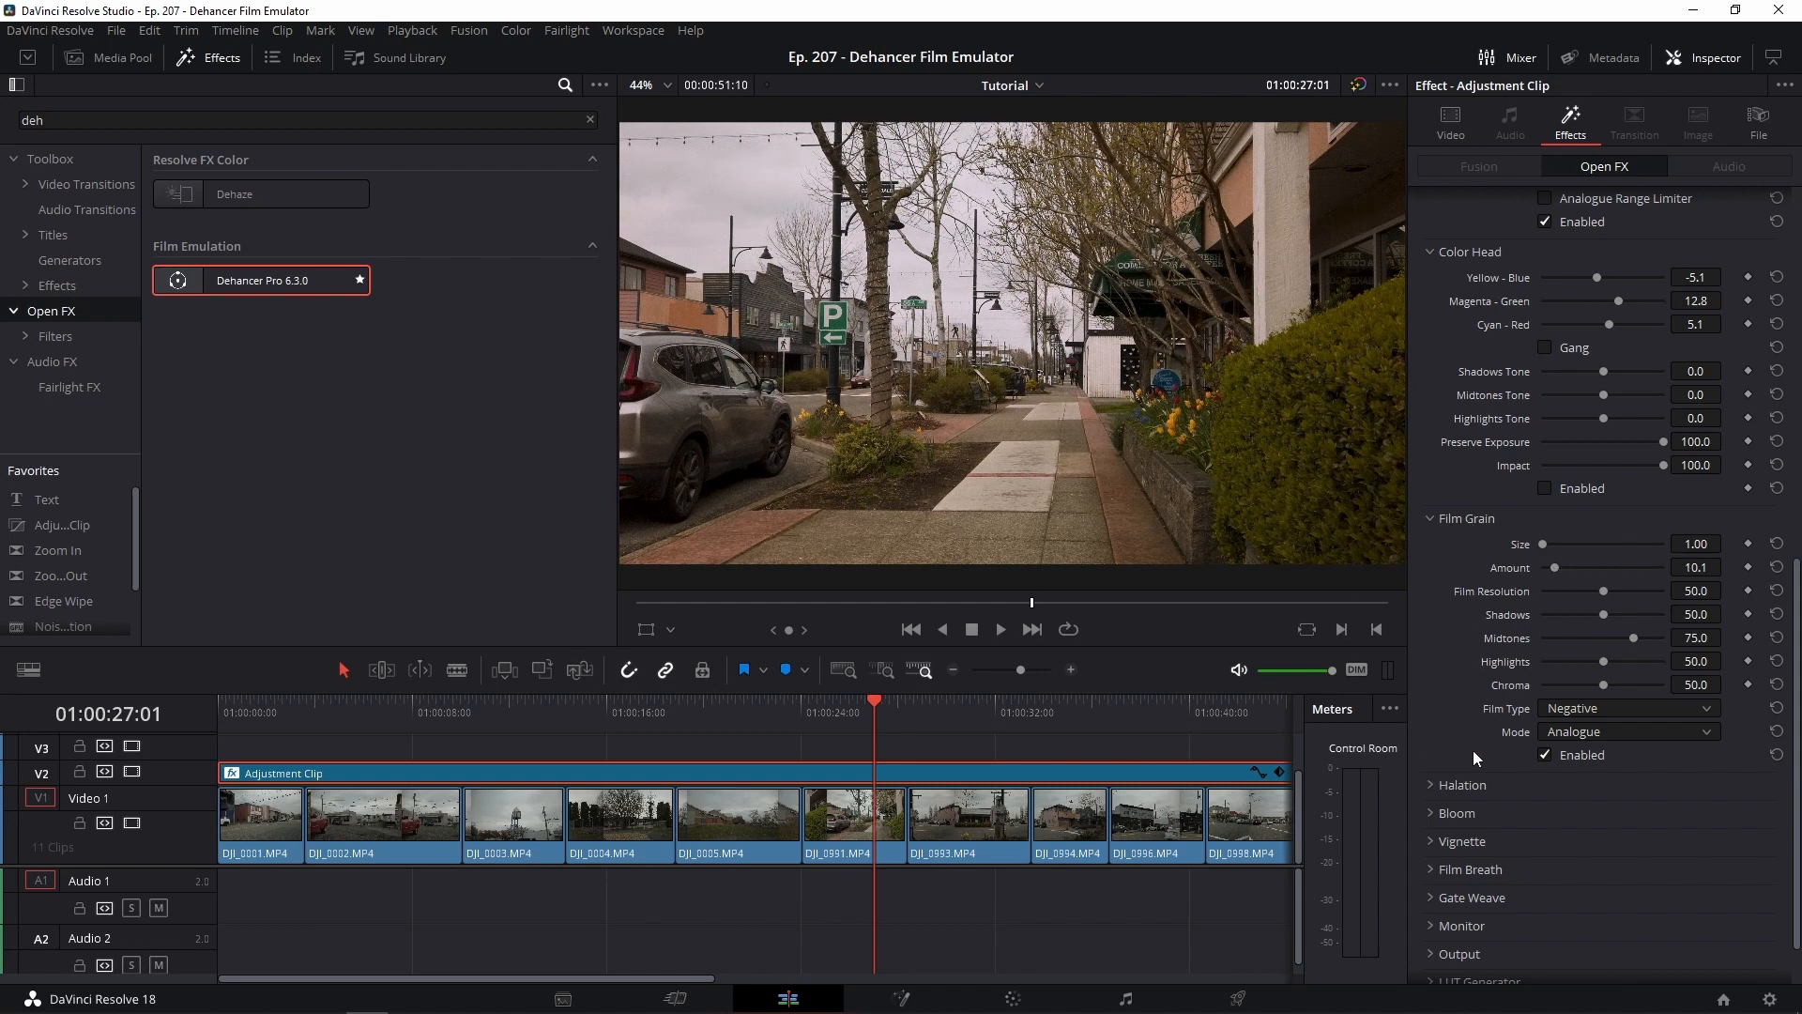
- Expand the Halation settings and toggle halation on and off to compare its effect on the image
{"action": "left_click", "coordinate": [1462, 783]}
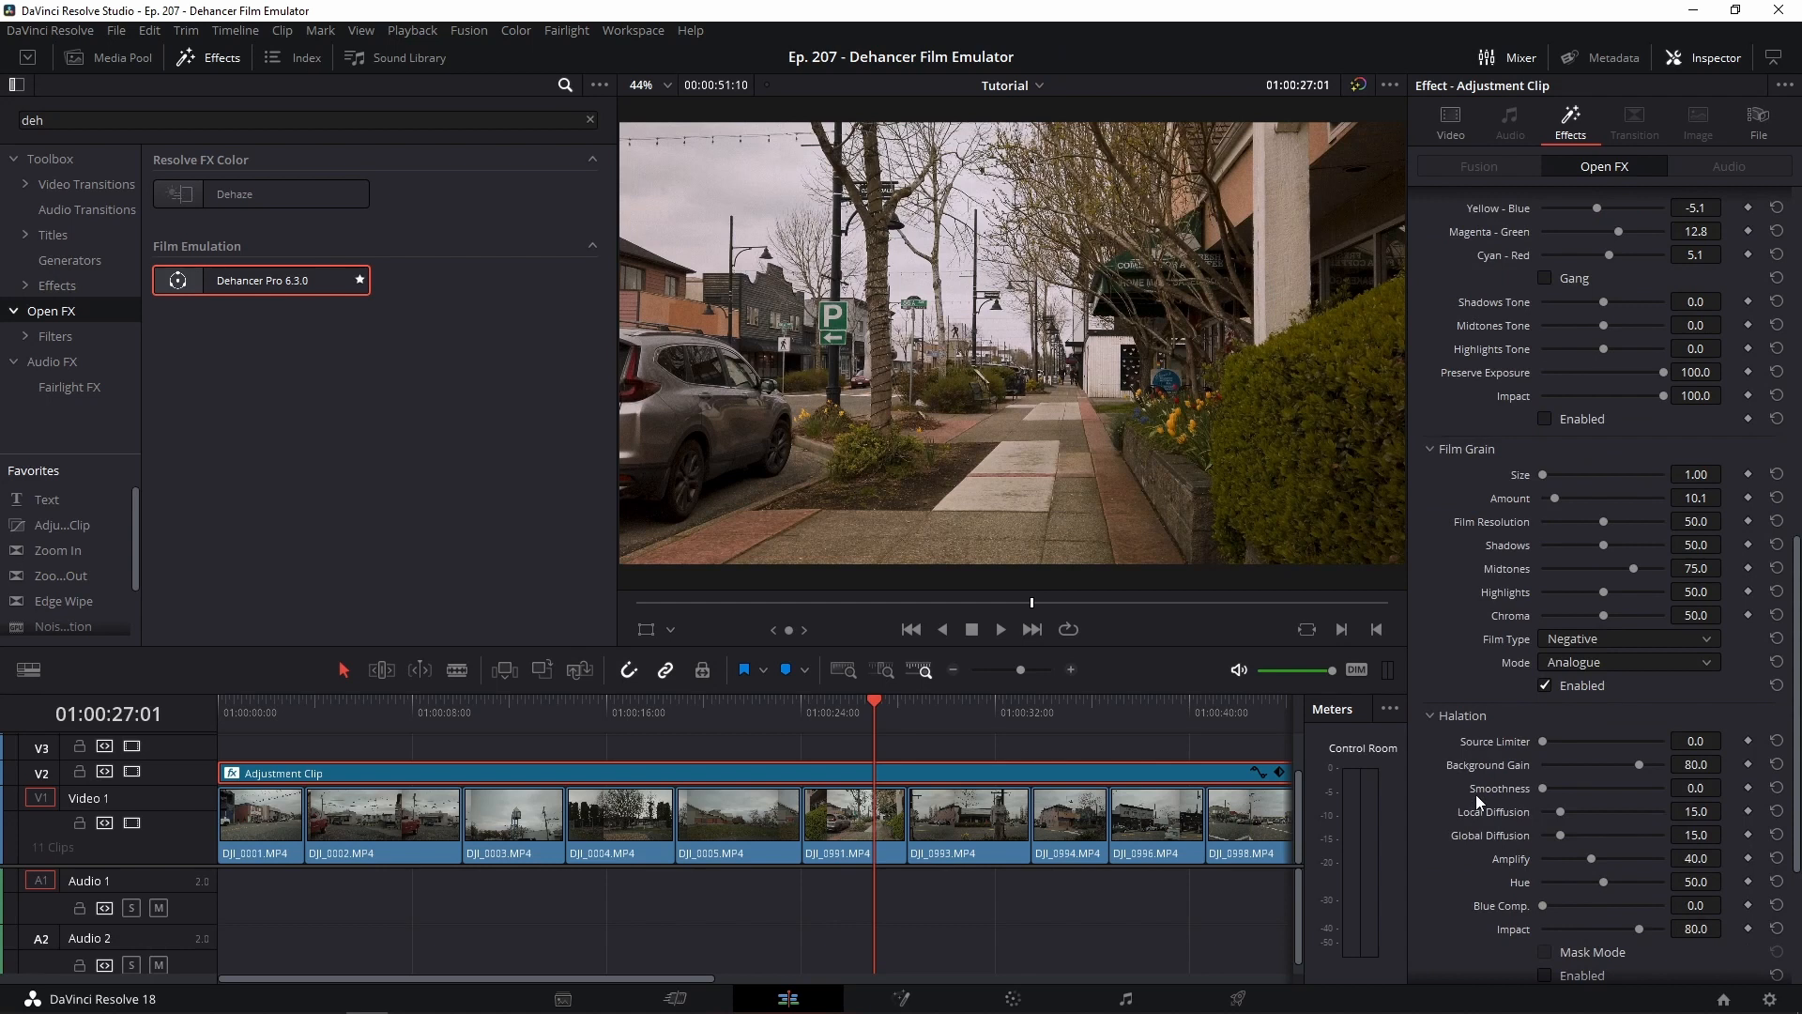
{"action": "scroll", "coordinate": [1474, 794], "scroll_direction": "down", "scroll_amount": 5}
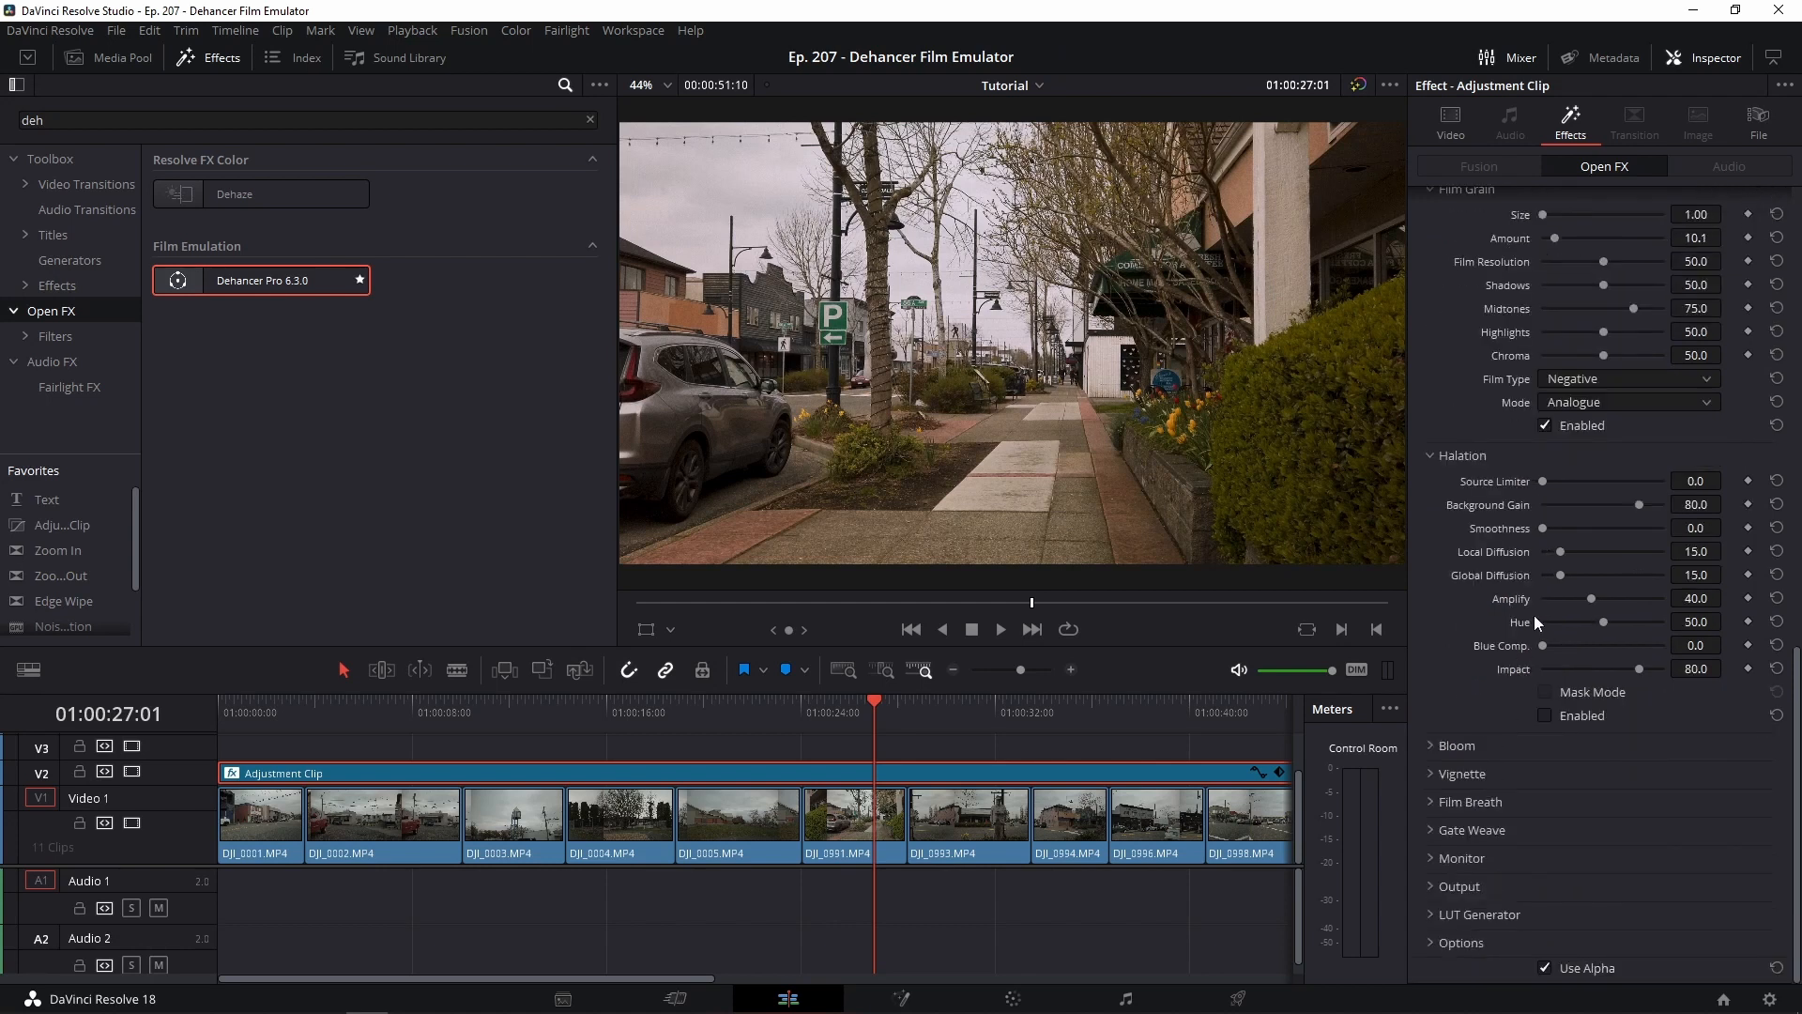
{"action": "left_click", "coordinate": [1545, 715]}
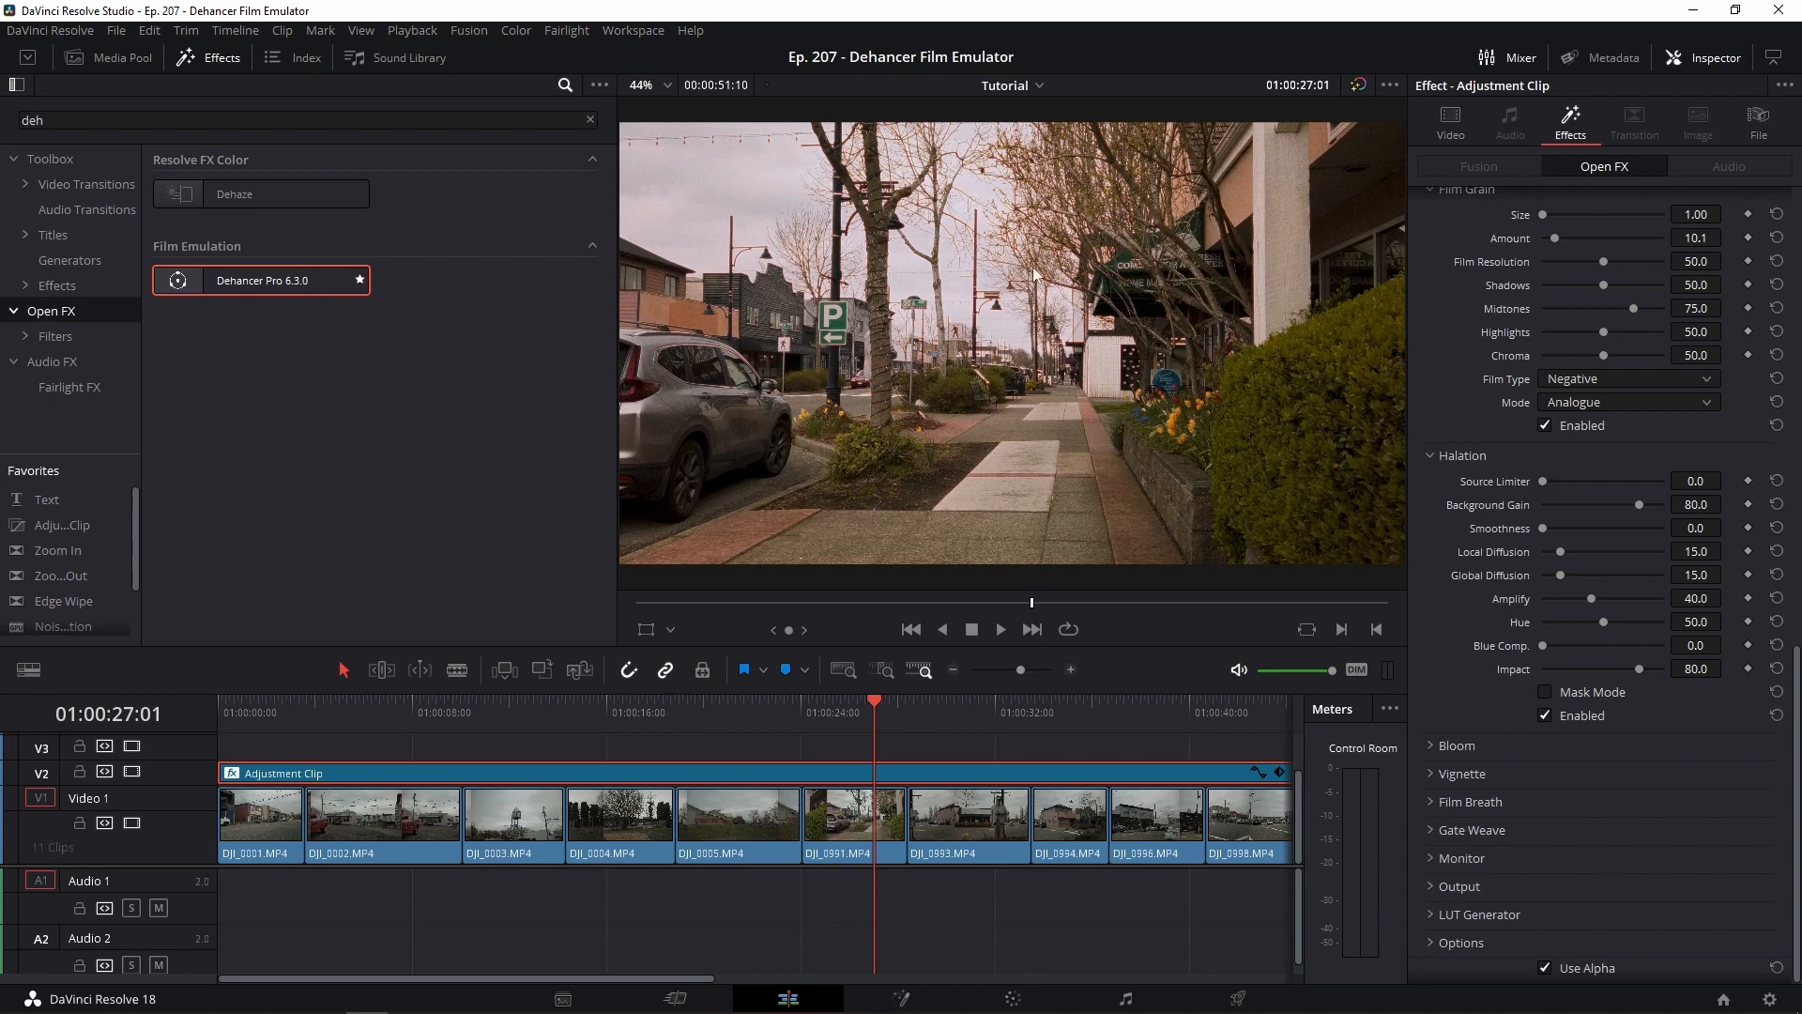
{"action": "left_click", "coordinate": [1546, 716]}
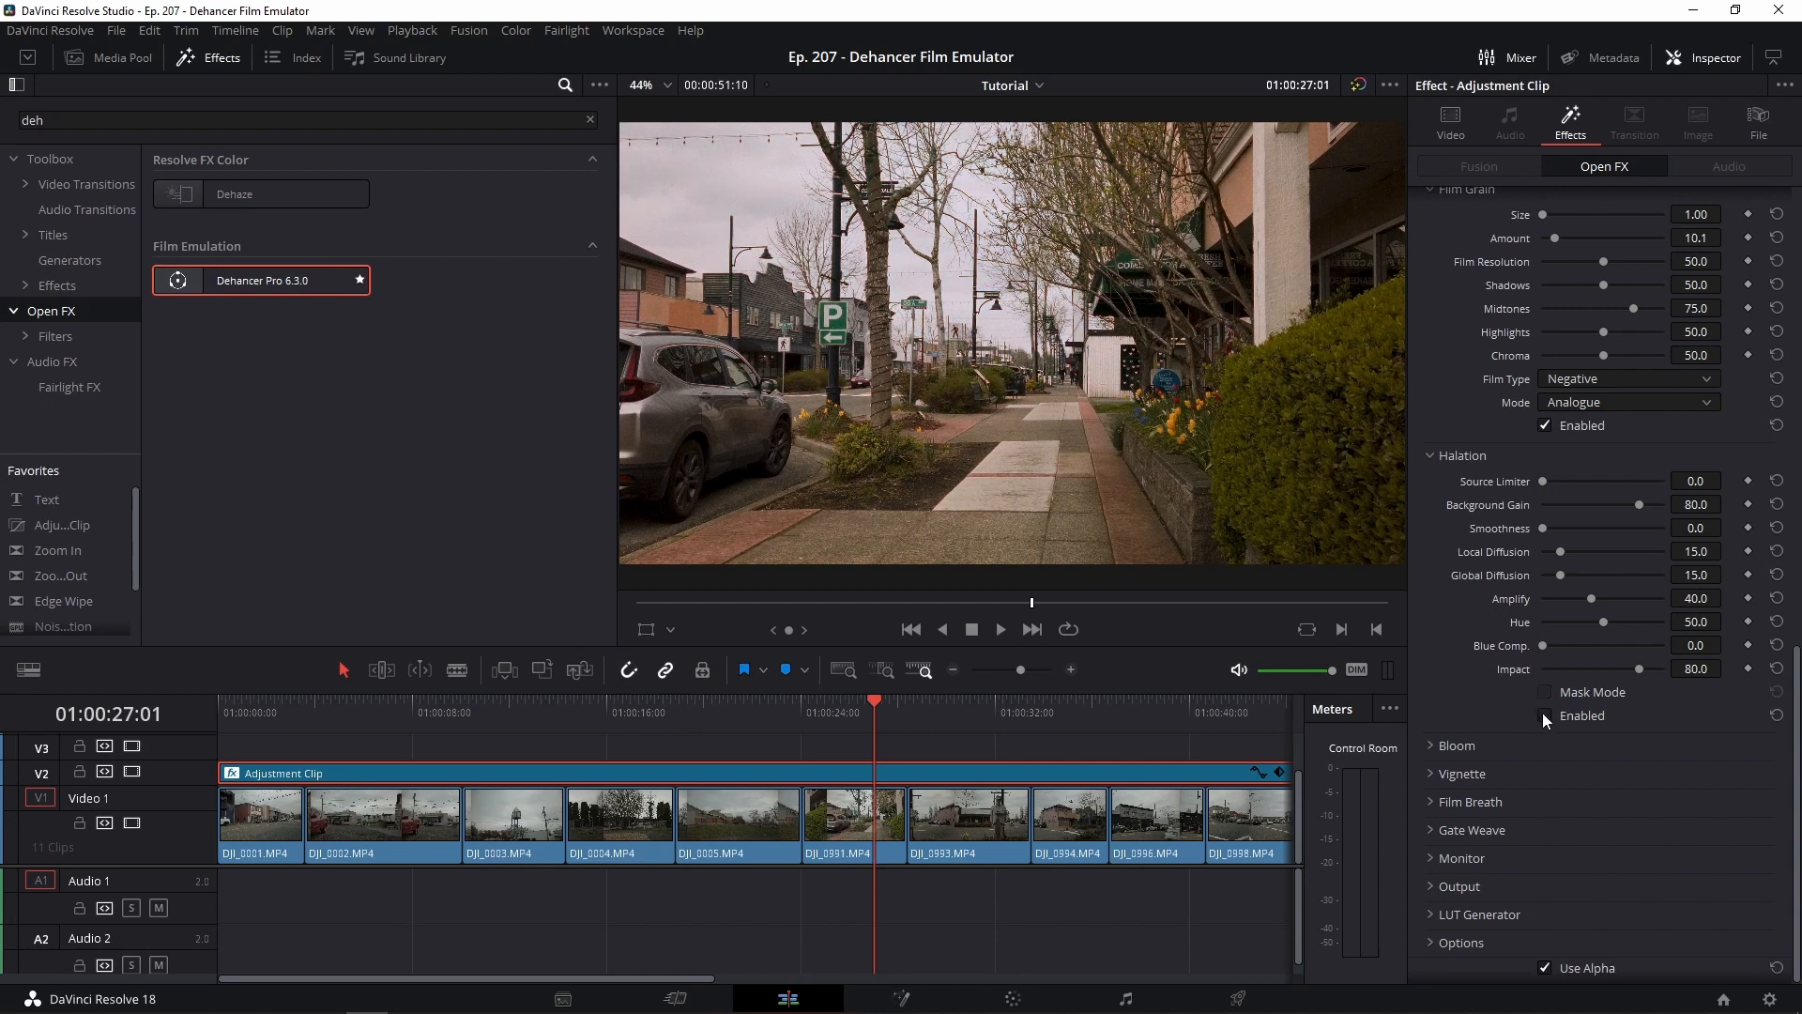
{"action": "left_click", "coordinate": [1545, 716]}
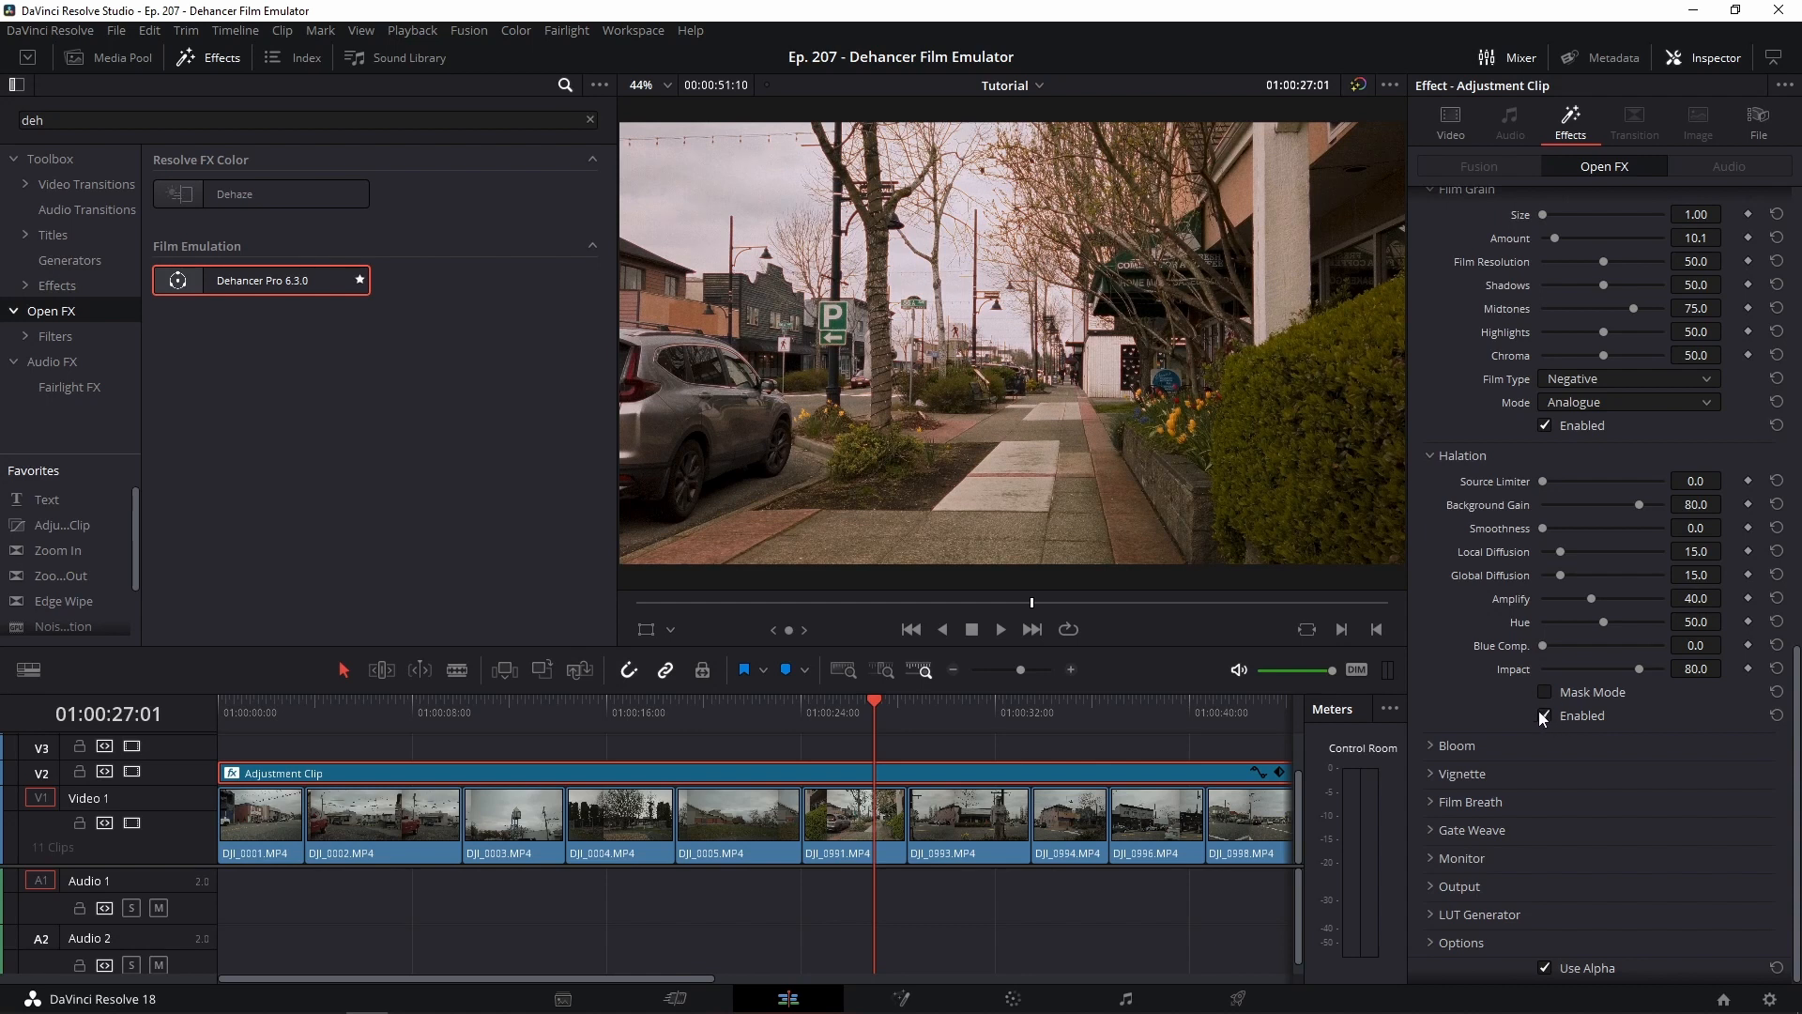
{"action": "left_click", "coordinate": [1545, 716]}
- Set the halation source limiter to 79.8 and background gain to 100, compare the effect and leave Halation disabled
{"action": "left_click_drag", "start_coordinate": [1541, 482], "coordinate": [1603, 485]}
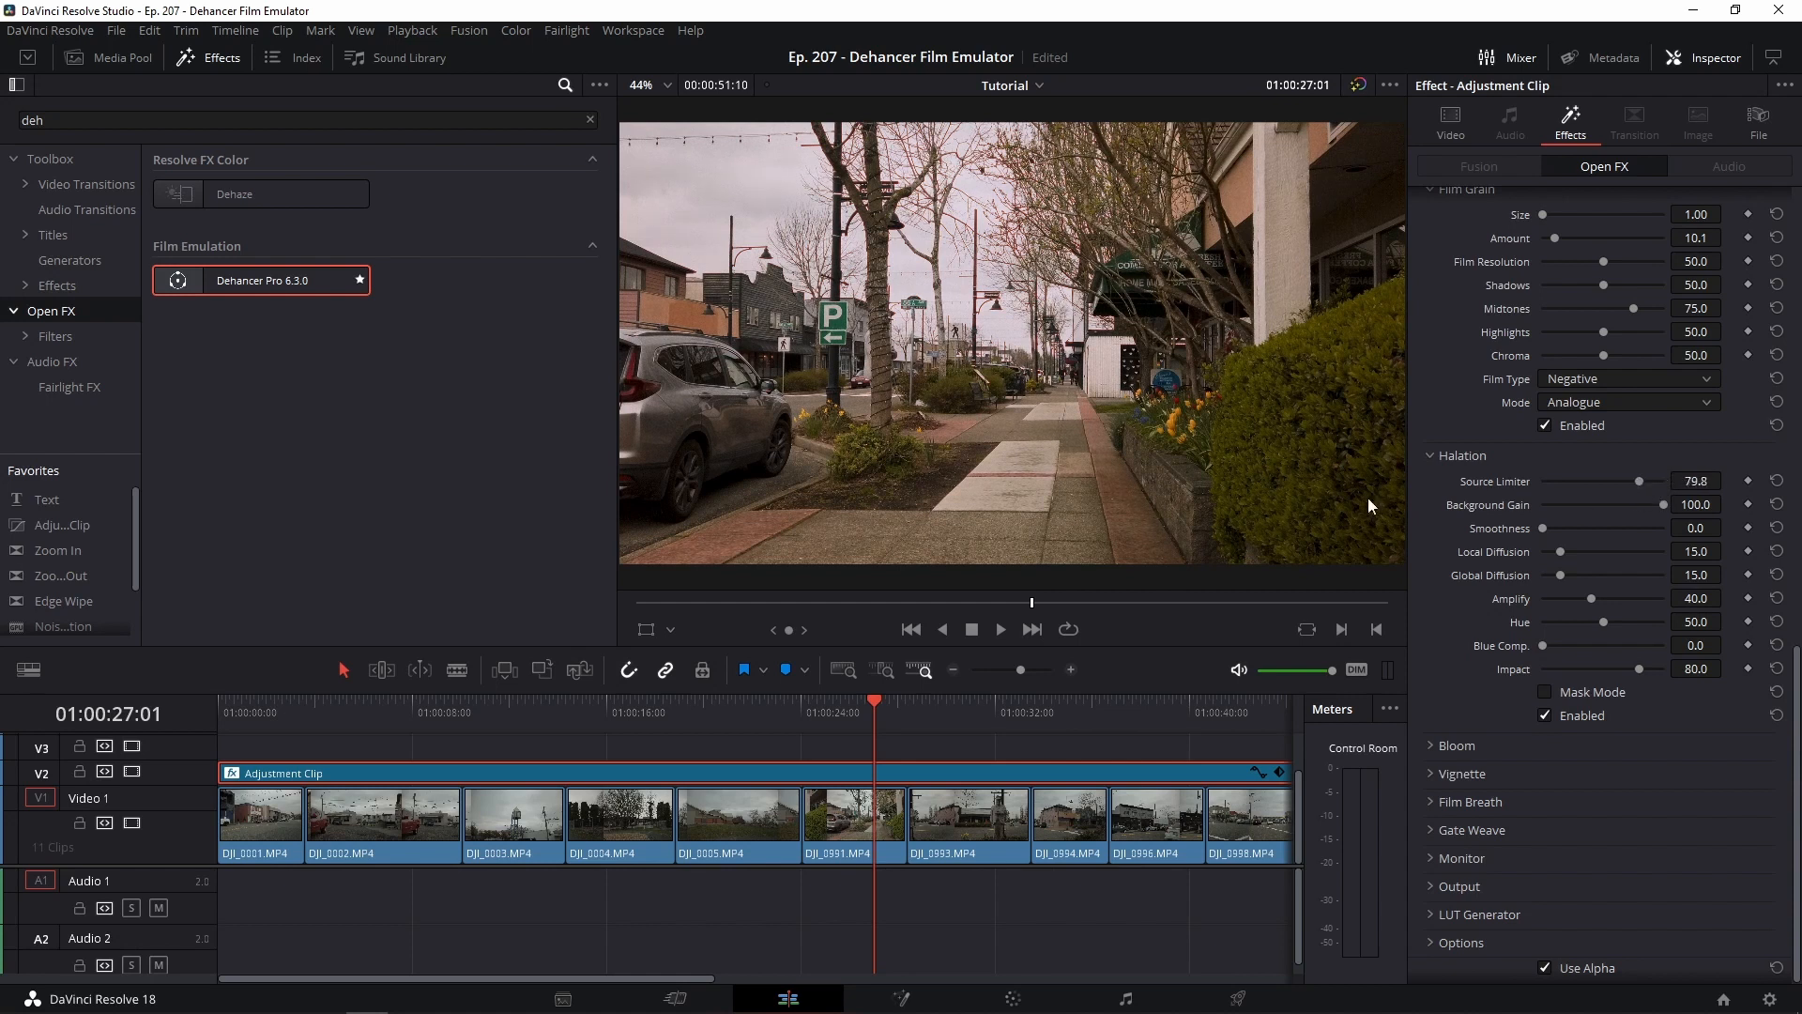
{"action": "left_click", "coordinate": [1545, 715]}
{"action": "left_click", "coordinate": [1544, 716]}
{"action": "left_click", "coordinate": [1546, 716]}
- Set the Bloom highlights to 100, source limiter to 79.8 and amplify to 100, compare the effect and leave Bloom disabled
{"action": "scroll", "coordinate": [1519, 734], "scroll_direction": "down", "scroll_amount": 3}
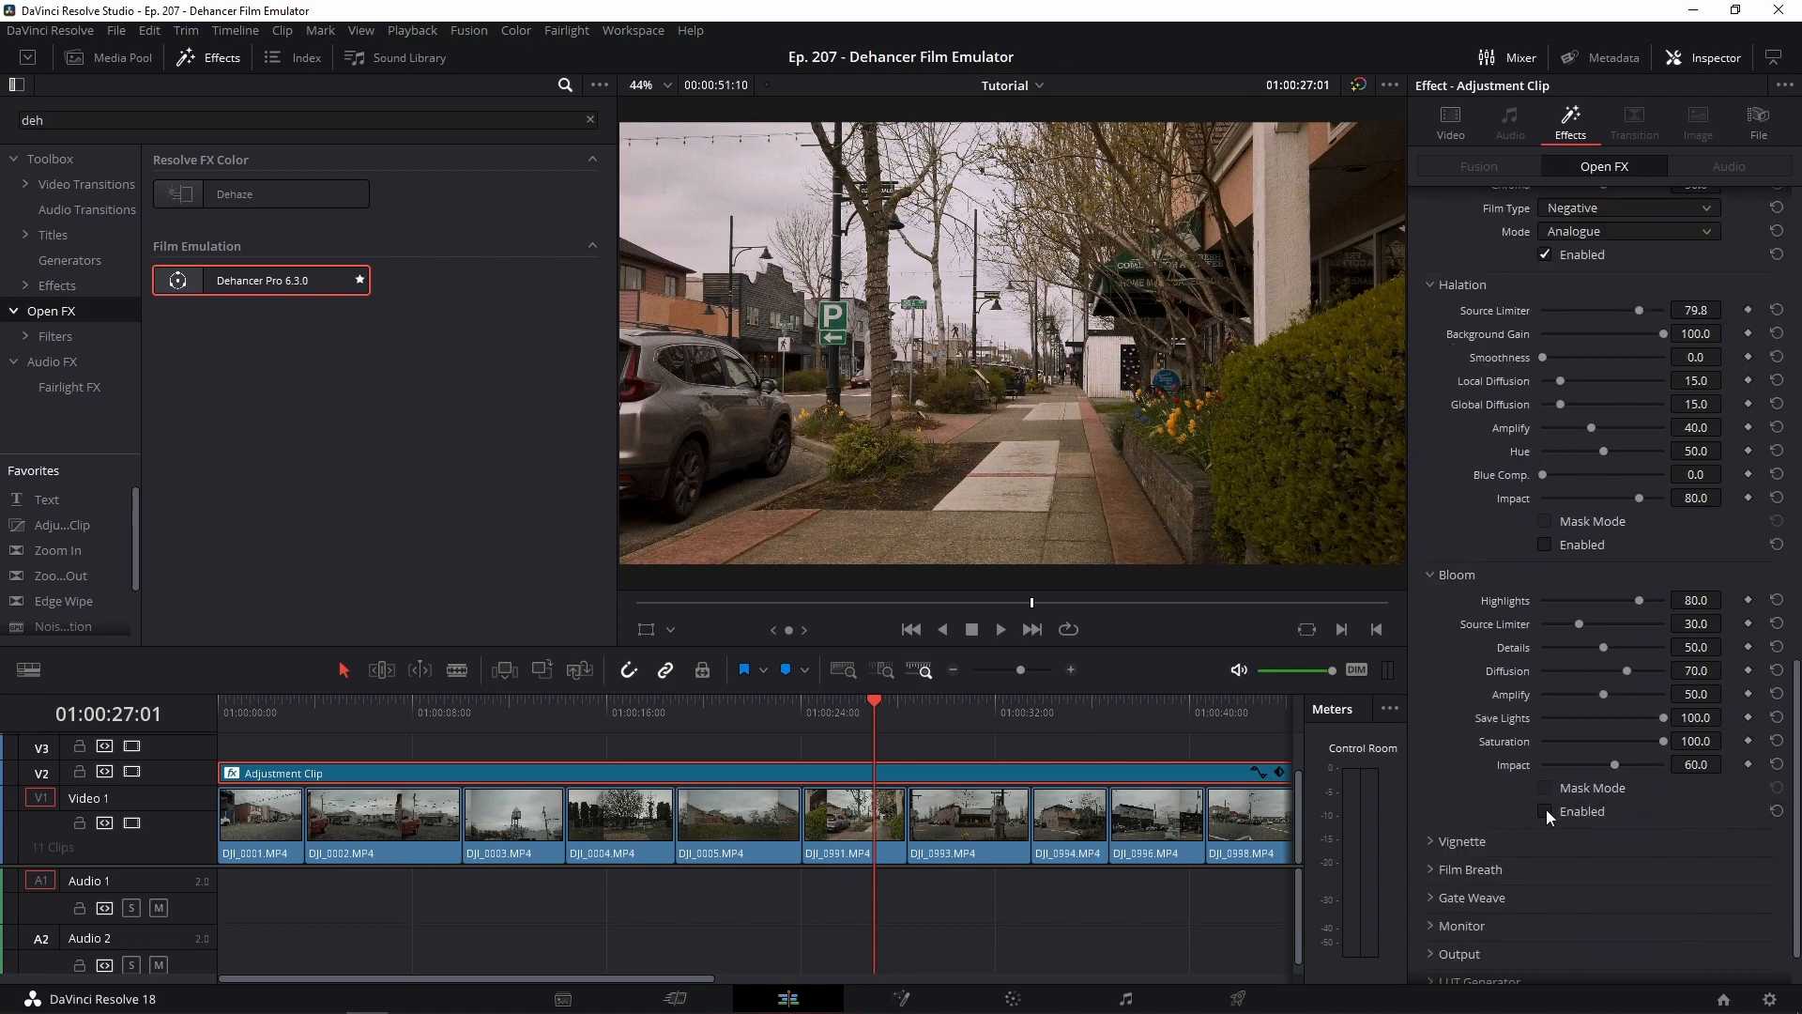
{"action": "left_click", "coordinate": [1545, 811]}
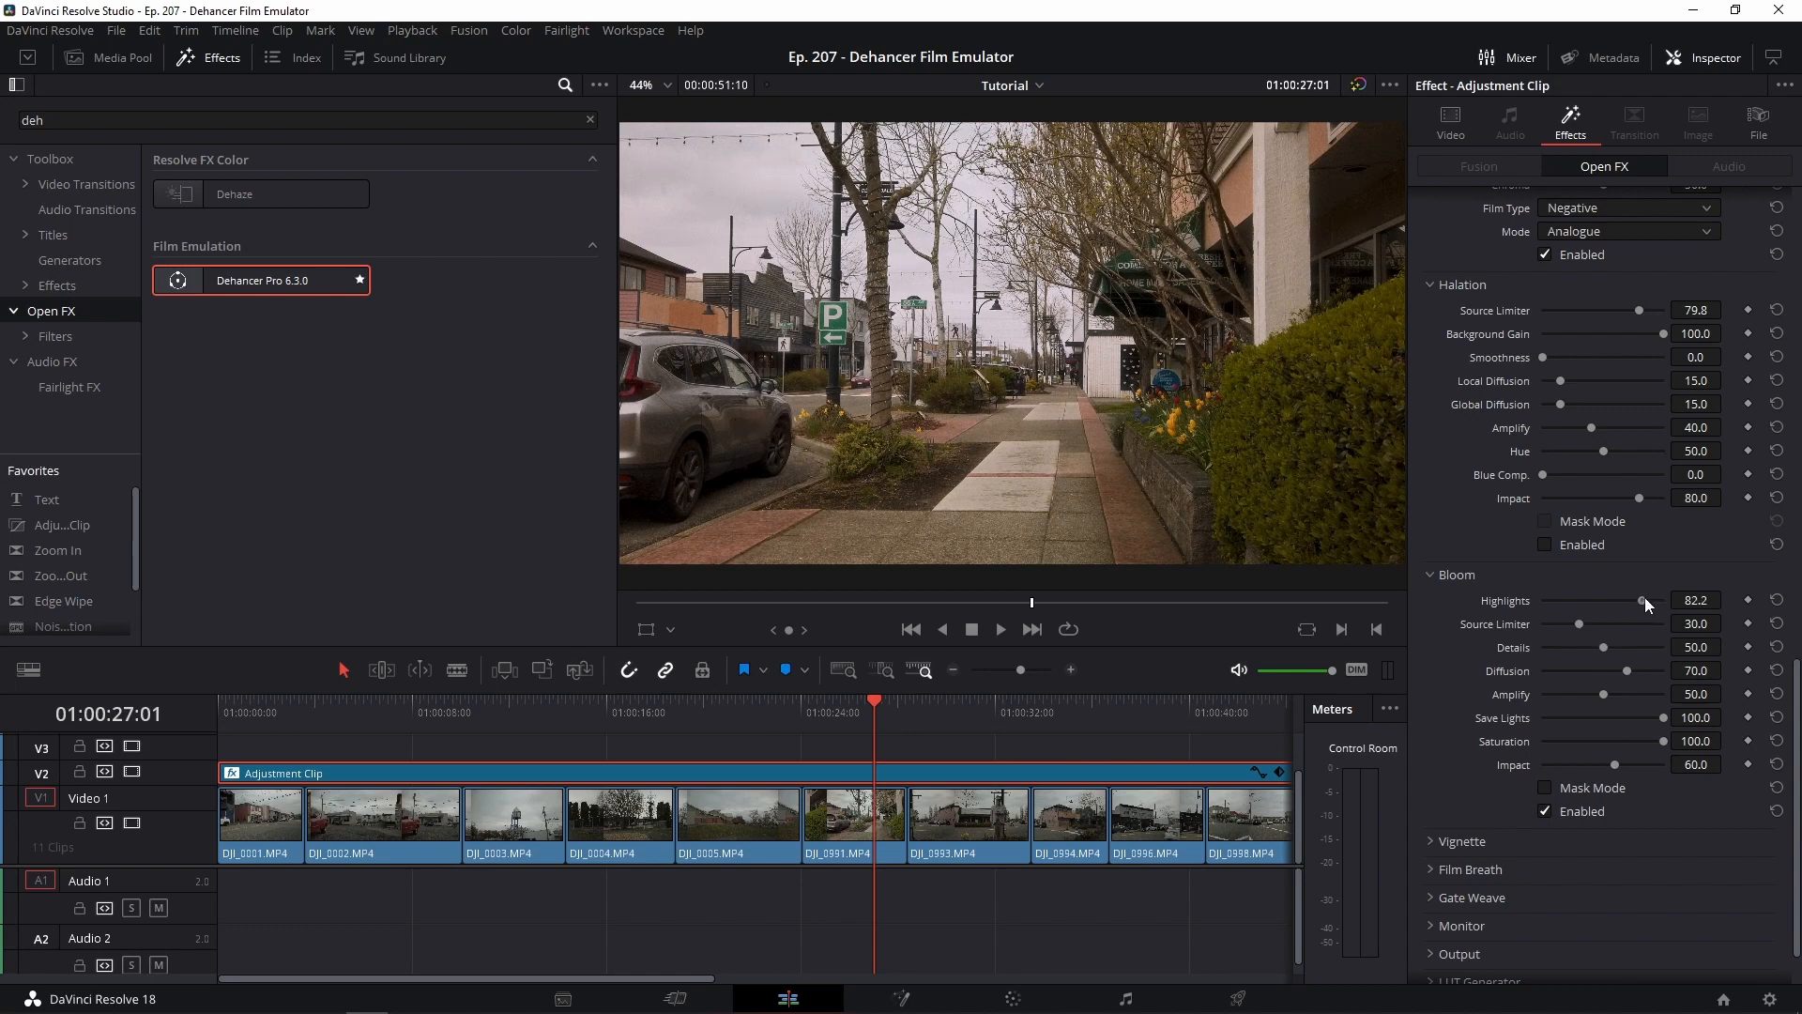
{"action": "left_click_drag", "start_coordinate": [1643, 599], "coordinate": [1677, 604]}
{"action": "left_click", "coordinate": [1545, 811]}
{"action": "left_click", "coordinate": [1547, 811]}
{"action": "left_click", "coordinate": [1544, 811]}
{"action": "left_click", "coordinate": [1544, 811]}
{"action": "left_click", "coordinate": [1545, 811]}
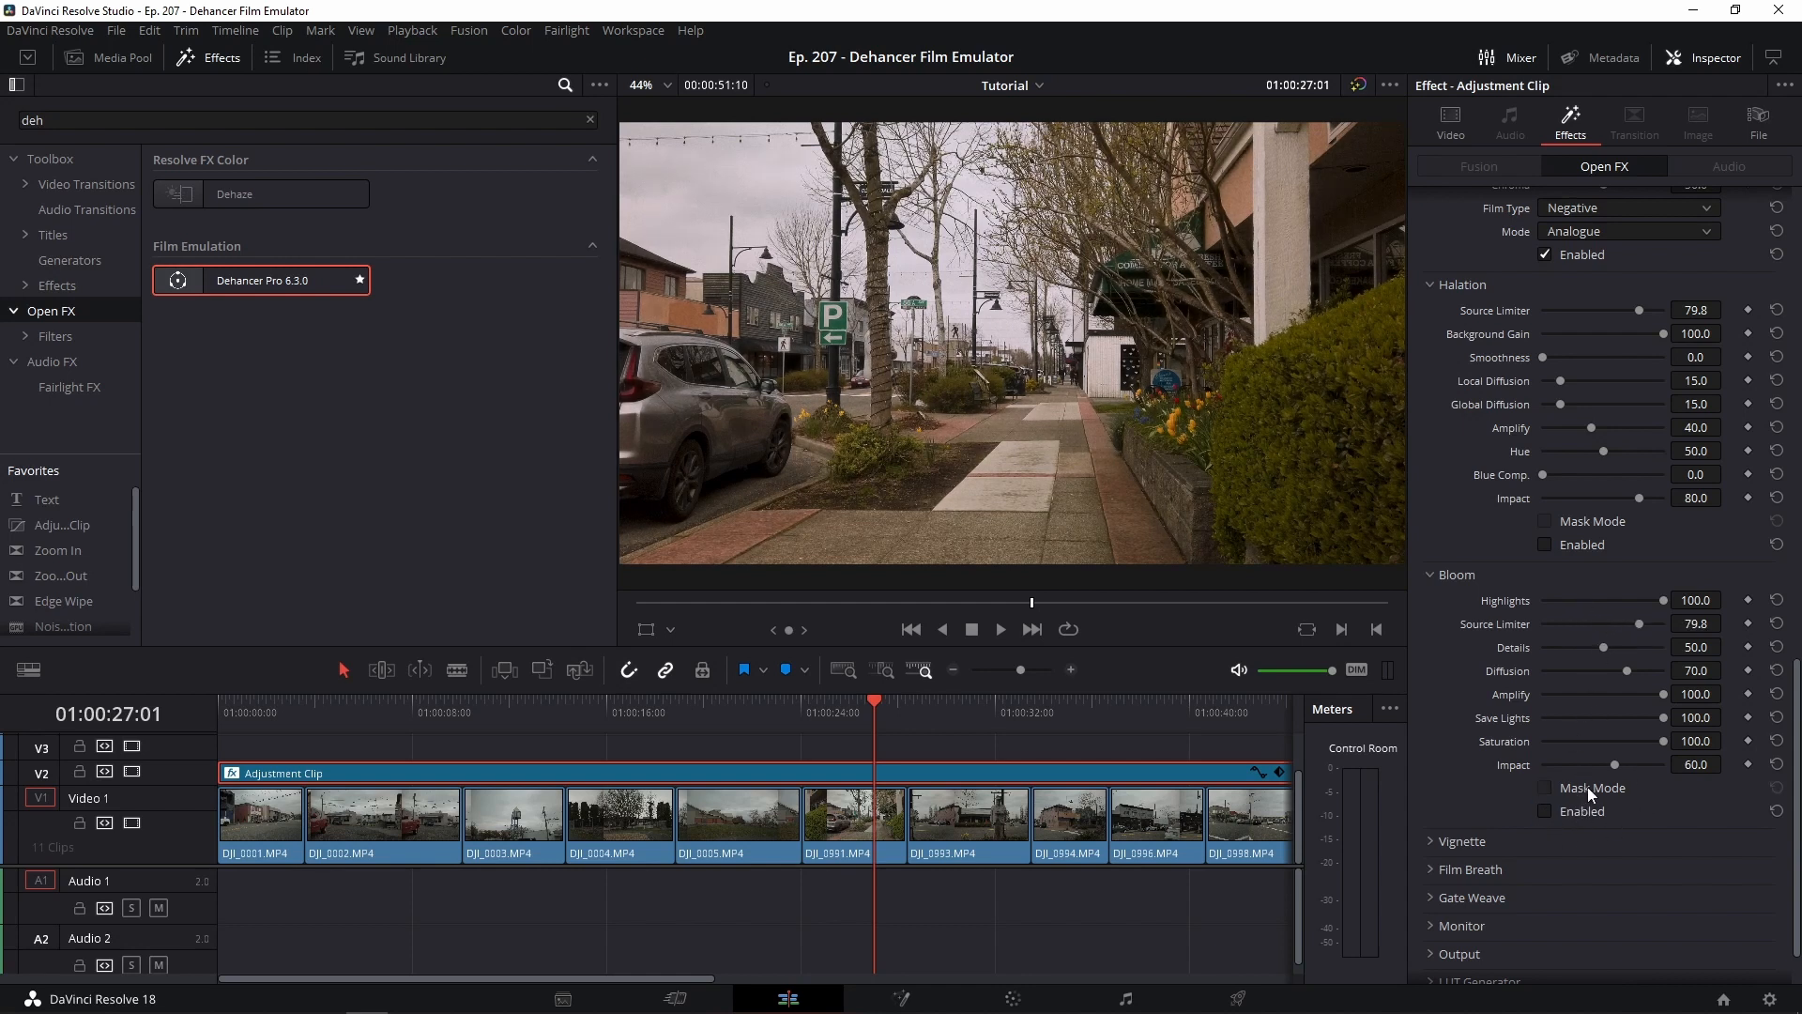
- Set the Vignette exposure to -0.636, size to 52.7 and feather to 100, preview the effect and leave Vignette disabled
{"action": "scroll", "coordinate": [1586, 786], "scroll_direction": "down", "scroll_amount": 2}
{"action": "left_click", "coordinate": [1460, 772]}
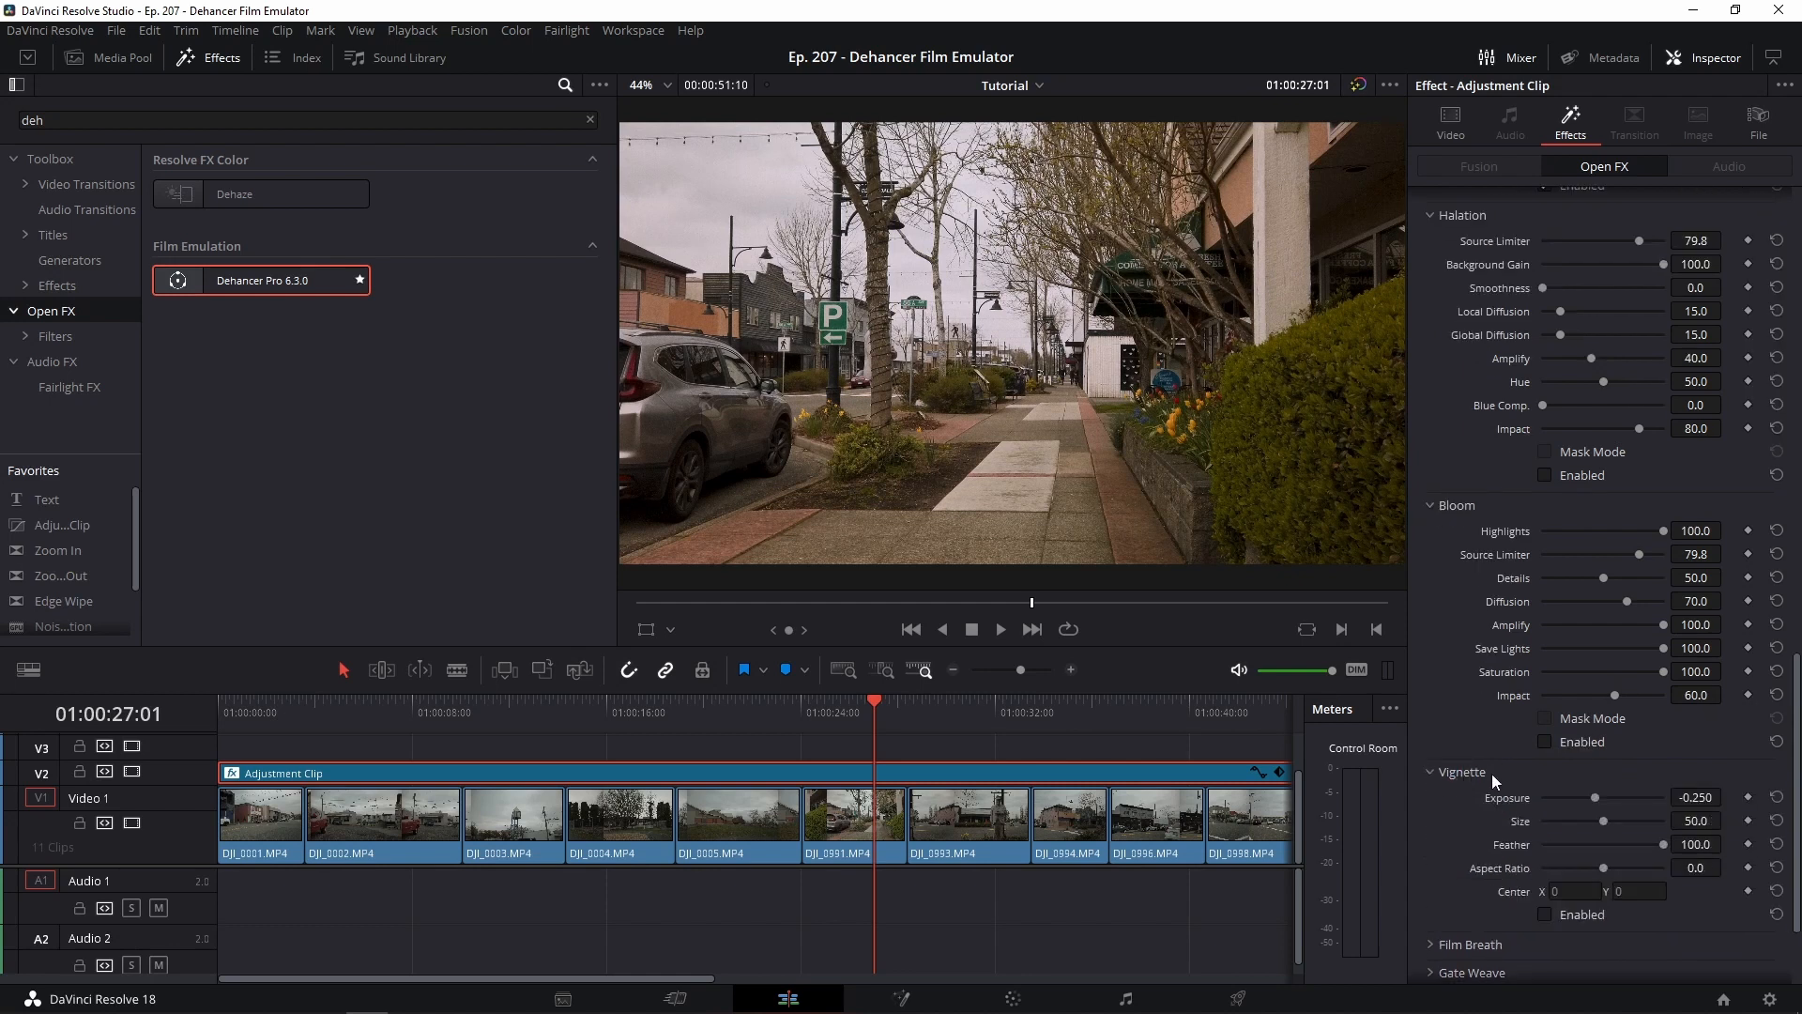
{"action": "left_click_drag", "start_coordinate": [1595, 798], "coordinate": [1653, 845]}
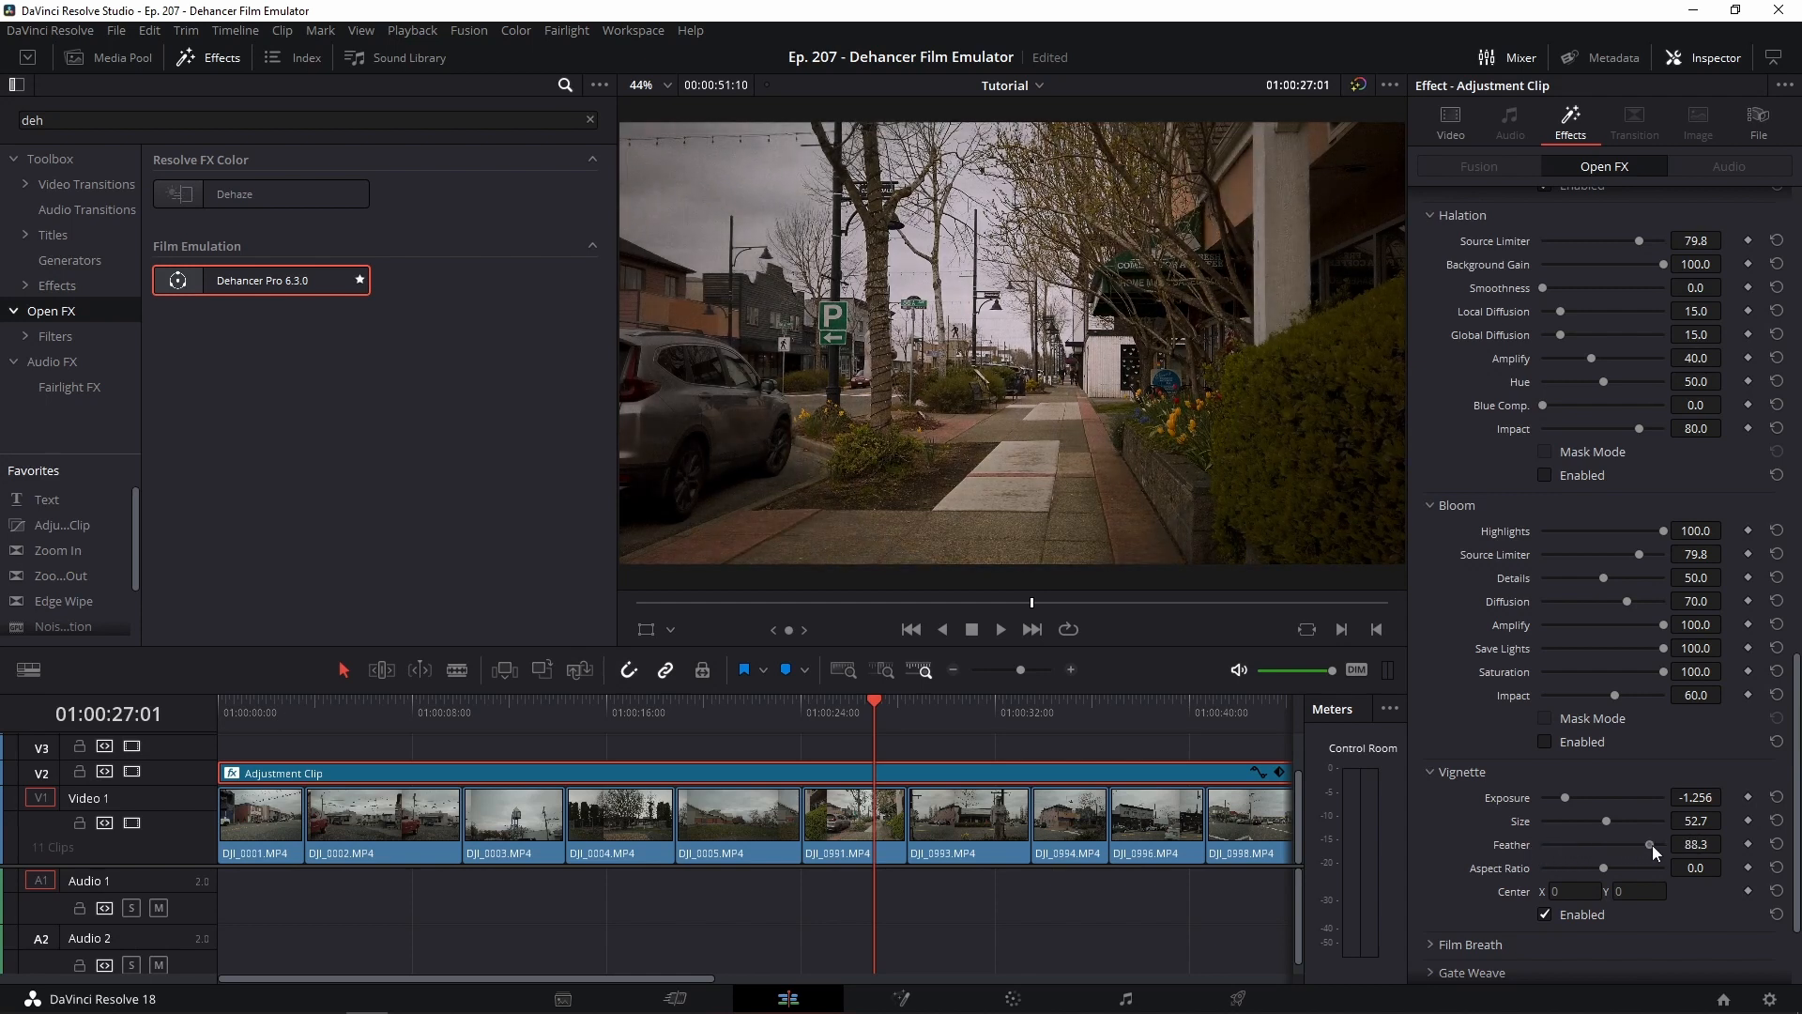
{"action": "mouse_move", "coordinate": [1580, 796]}
{"action": "left_mouse_down"}
{"action": "mouse_move", "coordinate": [1665, 796]}
{"action": "mouse_move", "coordinate": [1577, 794]}
{"action": "left_mouse_up"}
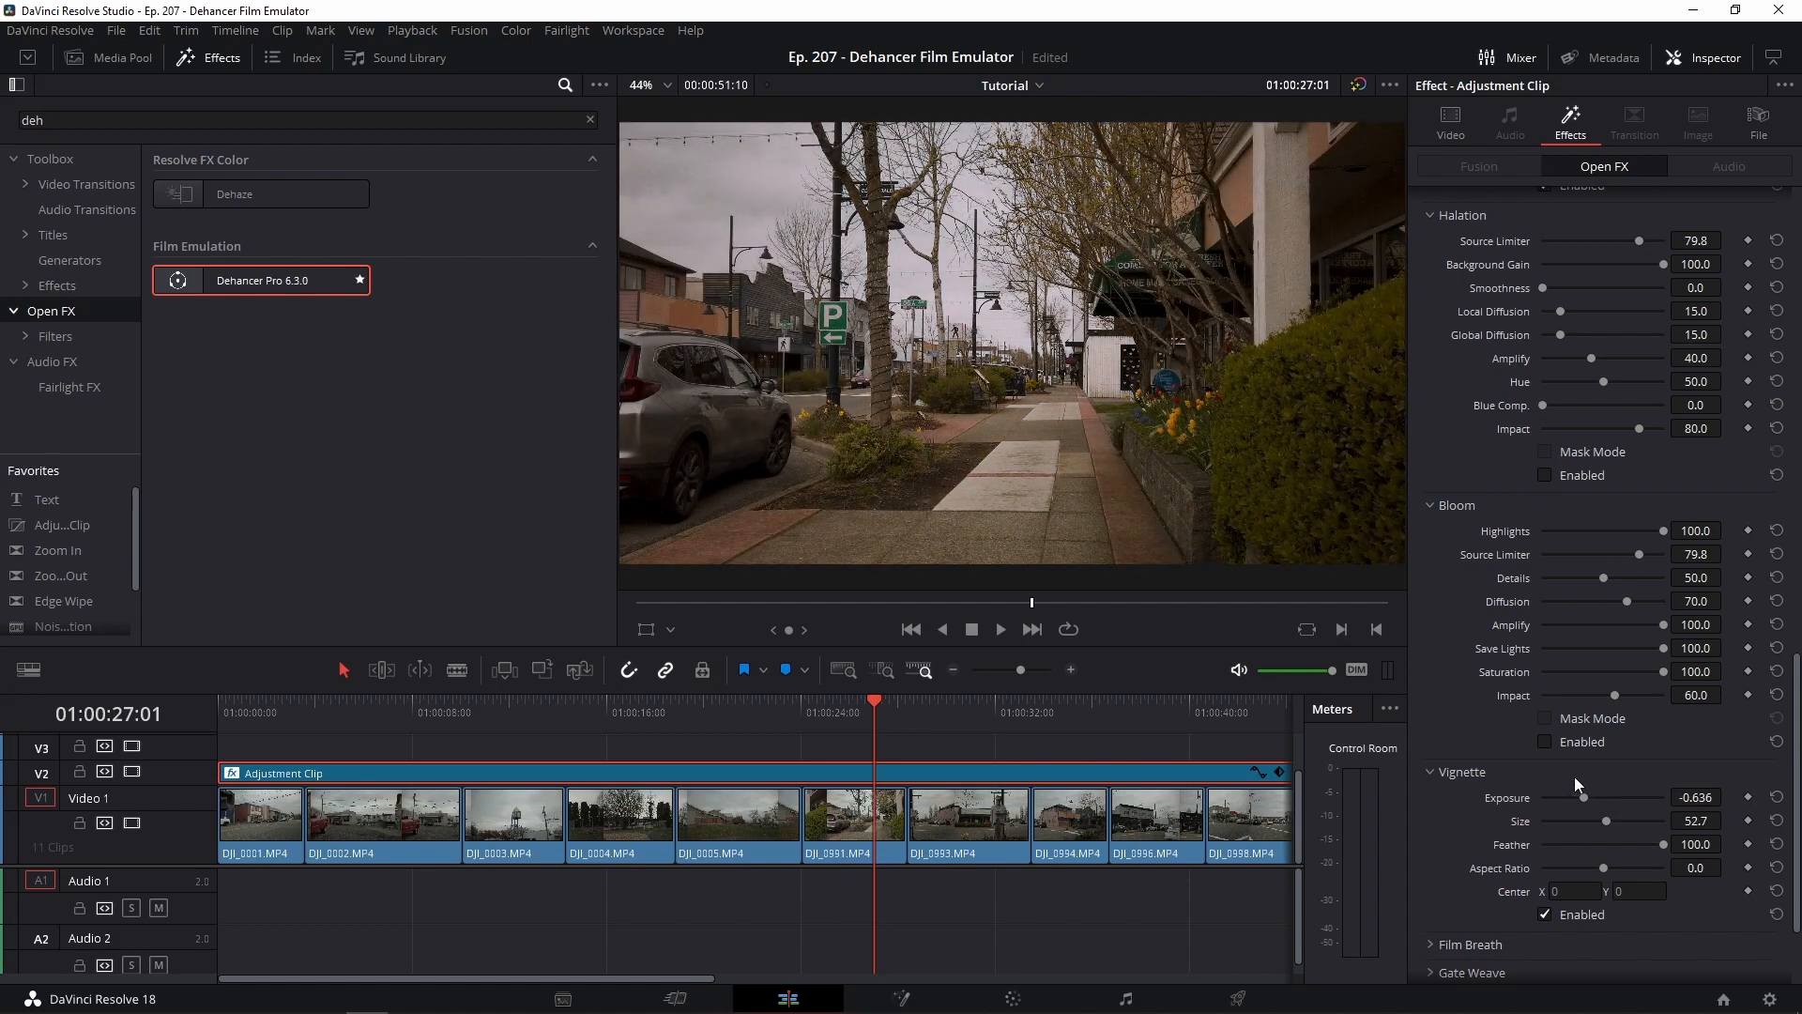
{"action": "left_click", "coordinate": [1544, 914]}
- Enable Film Breath, set its period to 57 and color to 28.7, then leave Film Breath disabled
{"action": "scroll", "coordinate": [1521, 820], "scroll_direction": "down", "scroll_amount": 2}
{"action": "left_click", "coordinate": [1446, 800]}
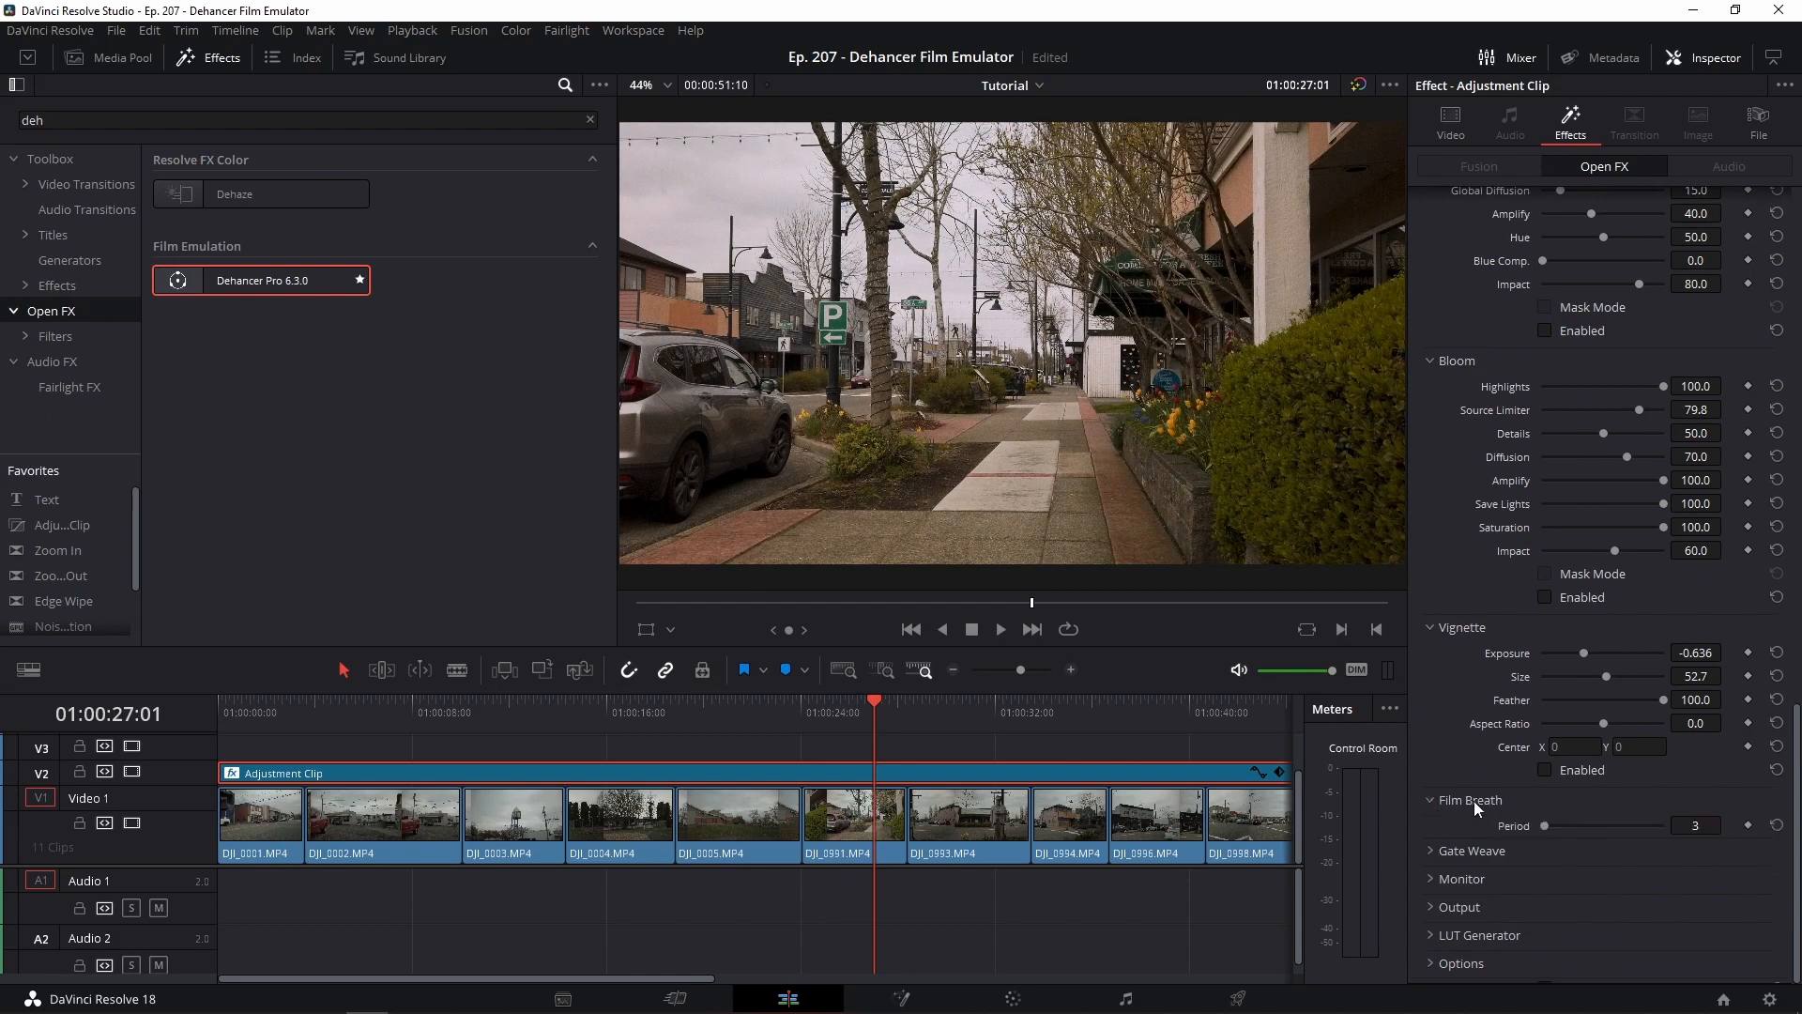
{"action": "scroll", "coordinate": [1456, 817], "scroll_direction": "down", "scroll_amount": 2}
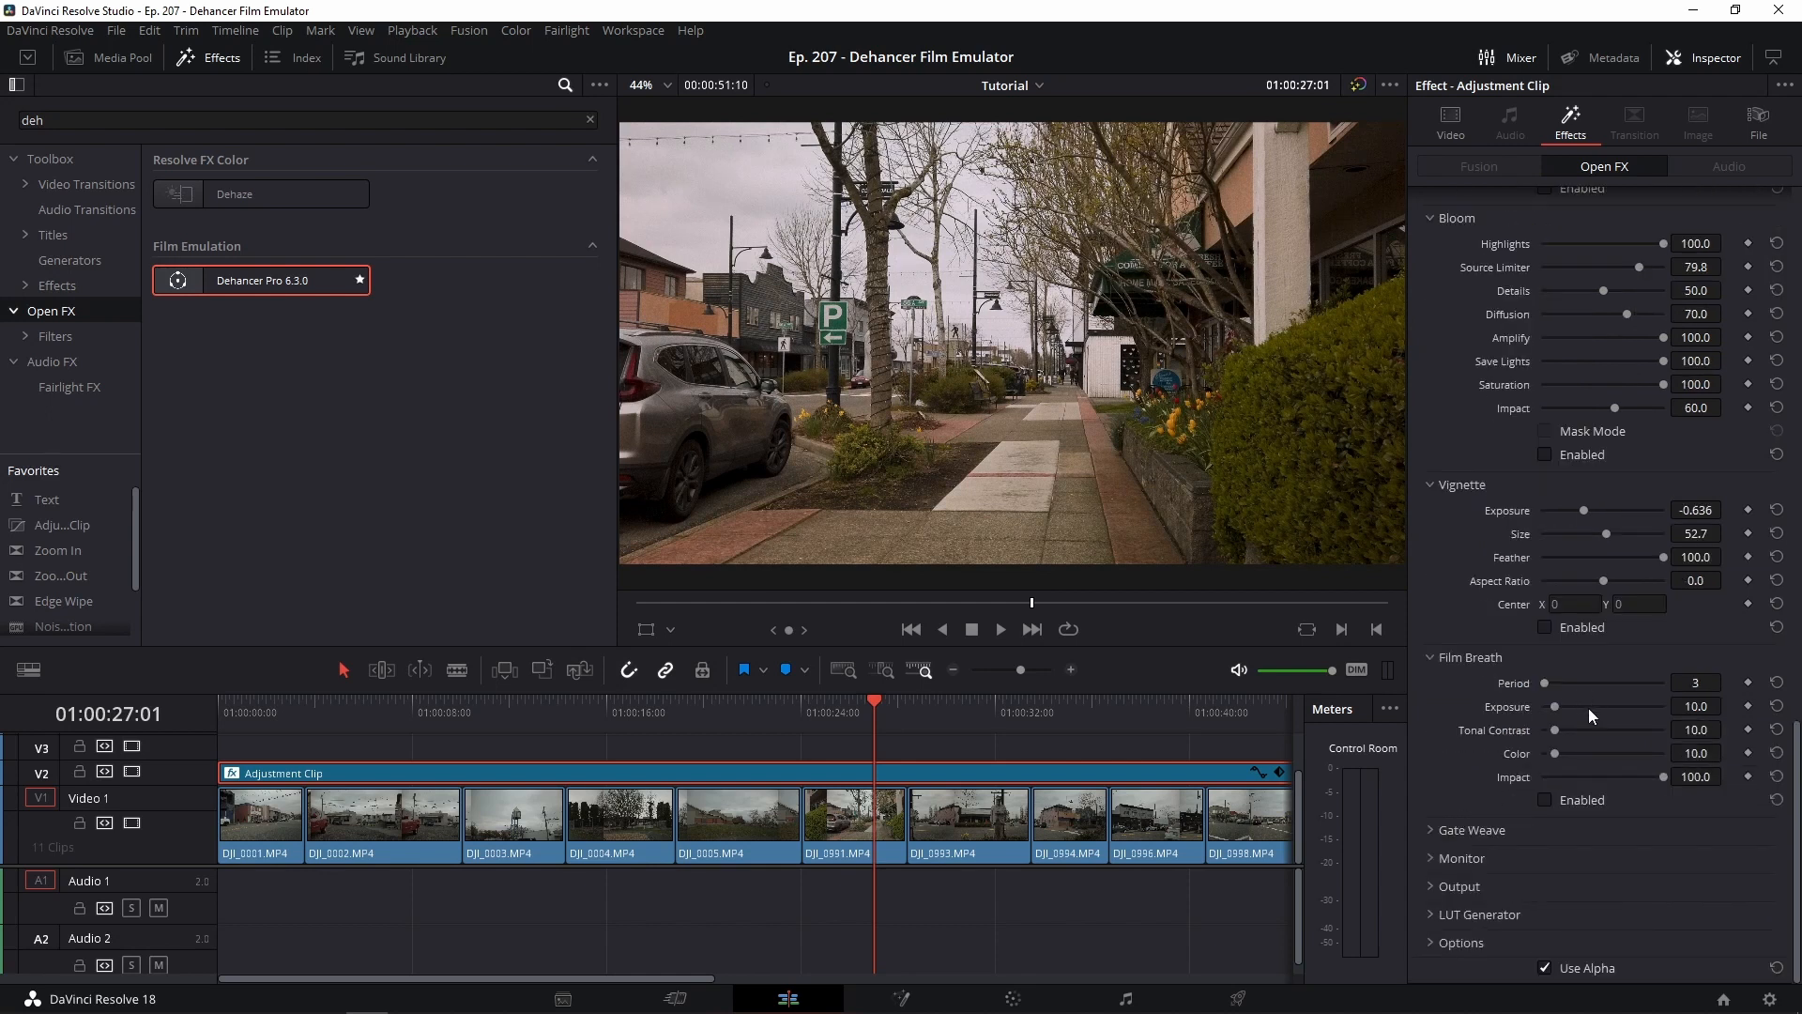
{"action": "left_click", "coordinate": [1545, 799]}
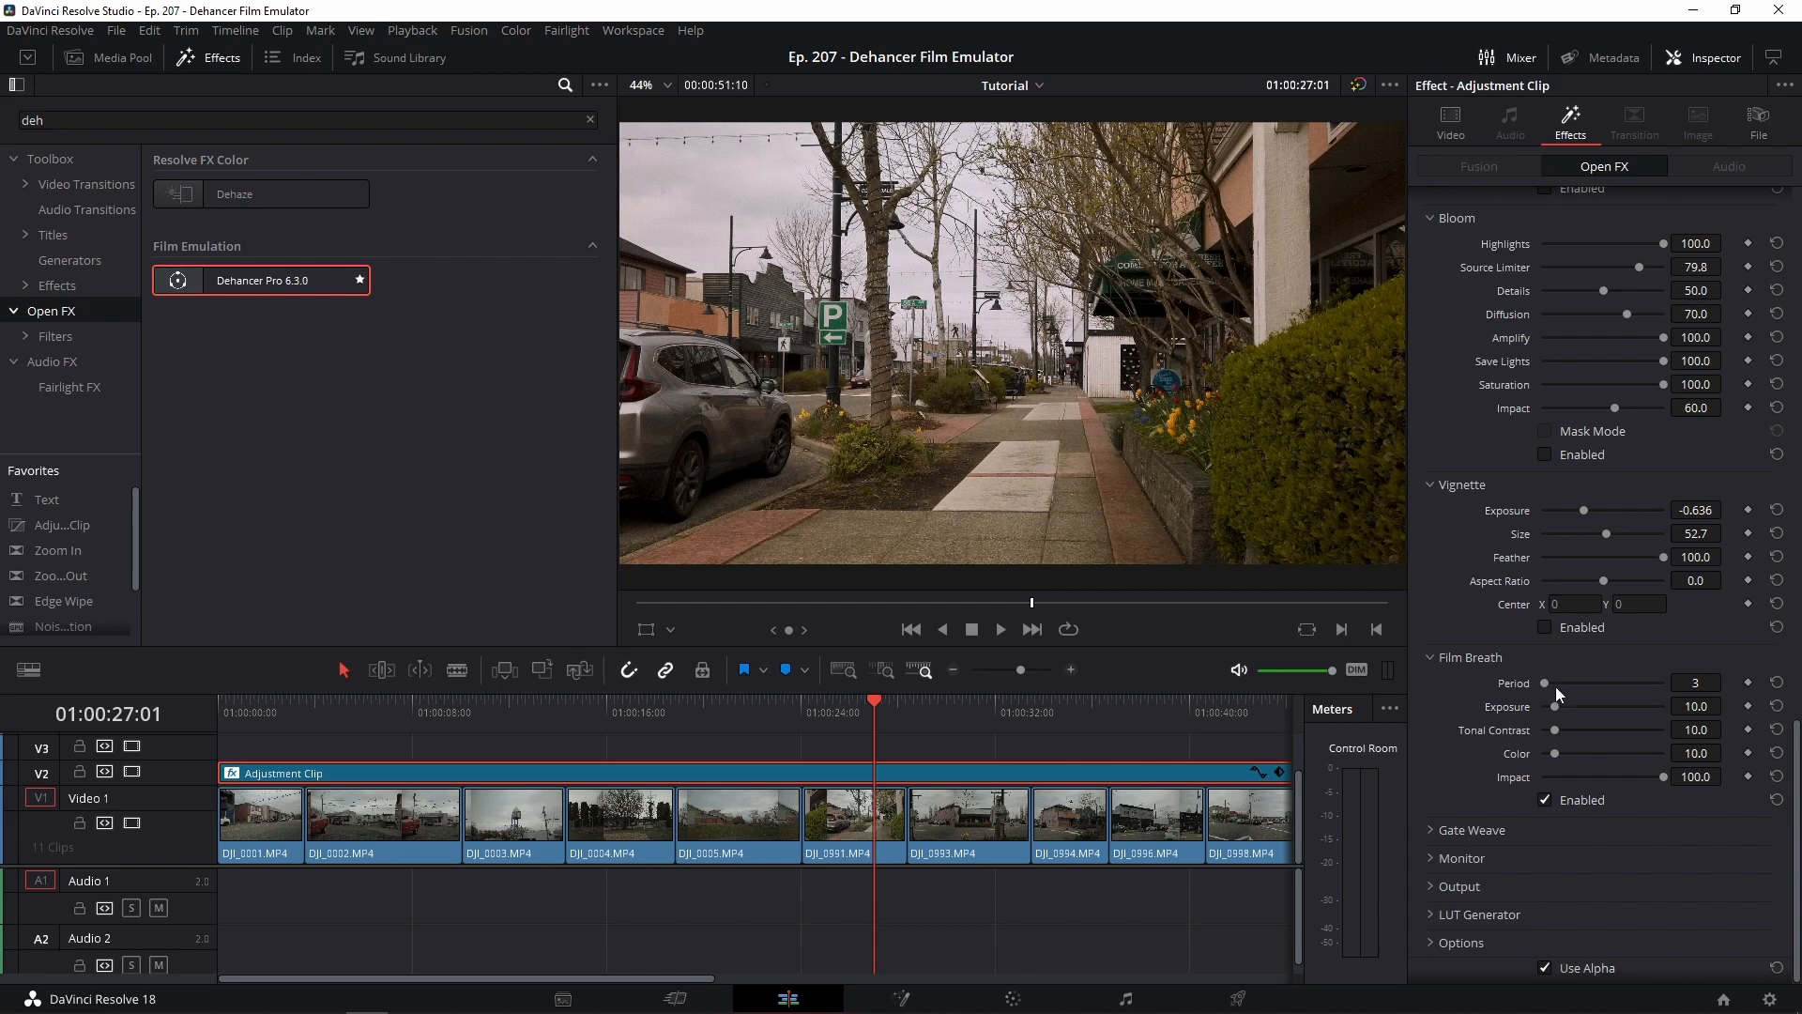
{"action": "left_click_drag", "start_coordinate": [1546, 683], "coordinate": [1600, 683]}
{"action": "mouse_move", "coordinate": [1562, 757]}
{"action": "left_mouse_down"}
{"action": "mouse_move", "coordinate": [1590, 753]}
{"action": "mouse_move", "coordinate": [1576, 751]}
{"action": "left_mouse_up"}
{"action": "left_click", "coordinate": [1547, 799]}
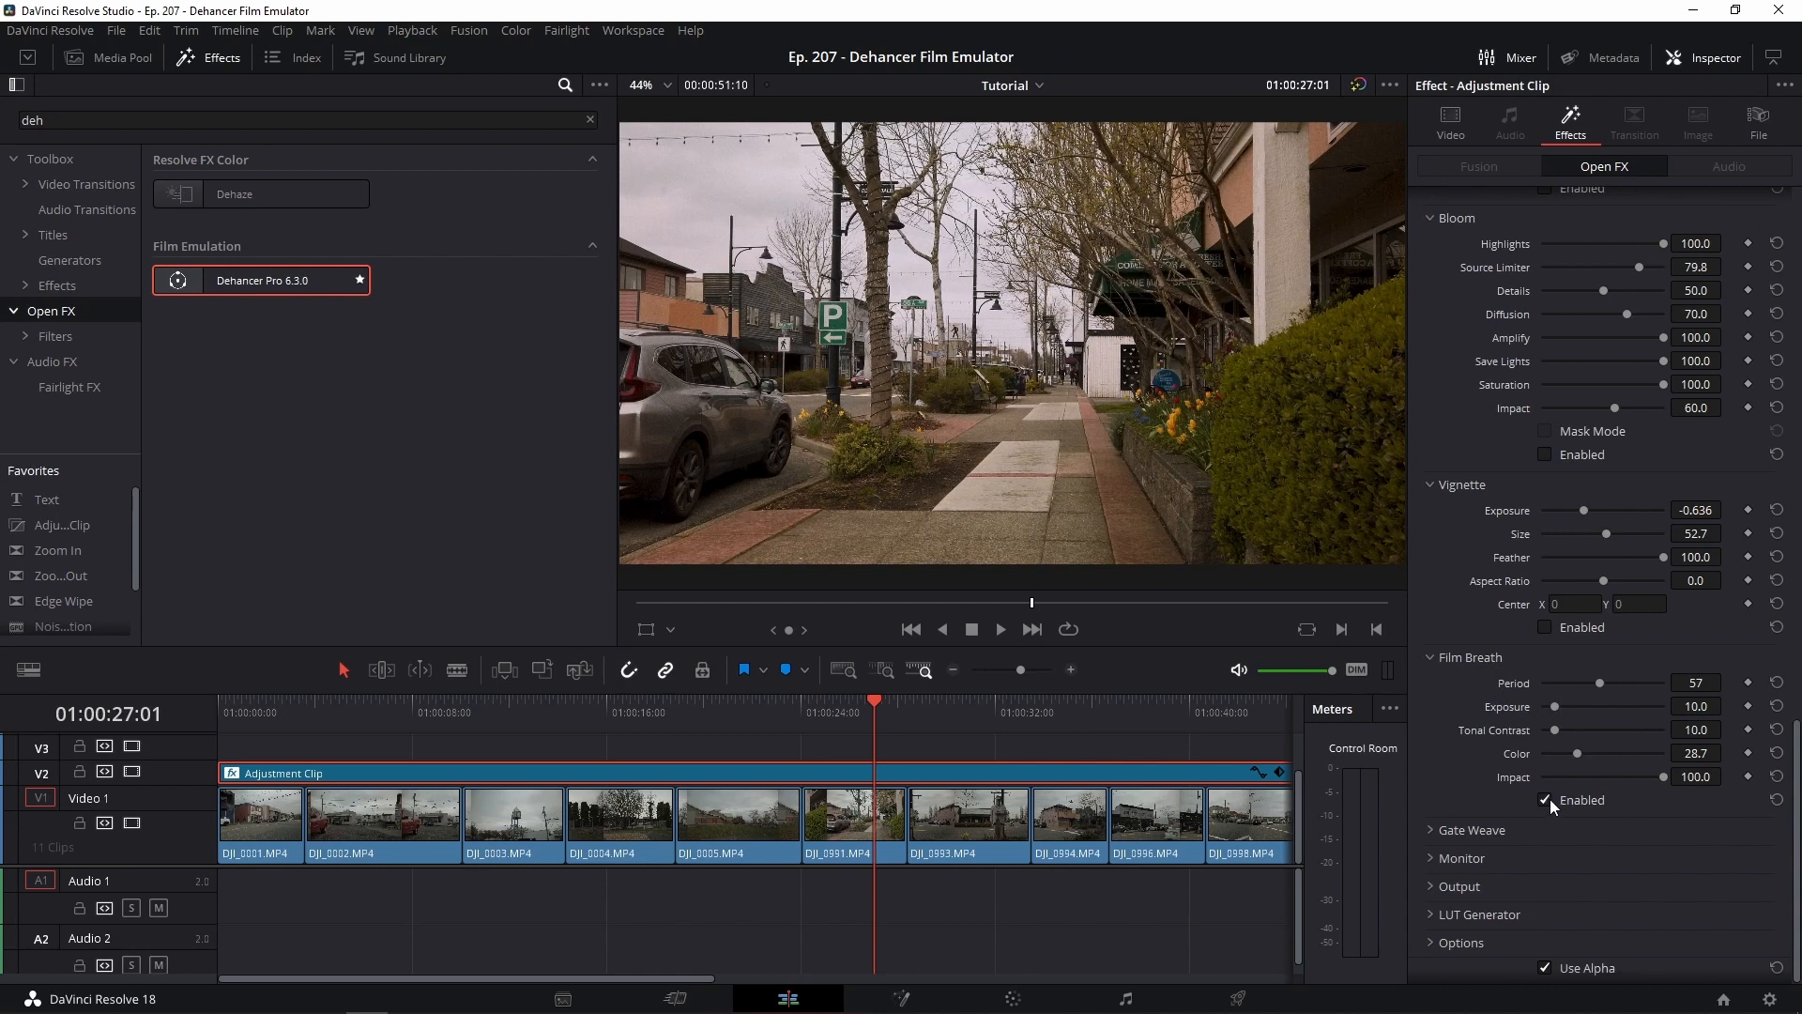
- Enable Gate Weave to preview the frame movement, set its period to 39 and leave Gate Weave disabled
{"action": "left_click", "coordinate": [1491, 830]}
{"action": "scroll", "coordinate": [1502, 810], "scroll_direction": "down", "scroll_amount": 3}
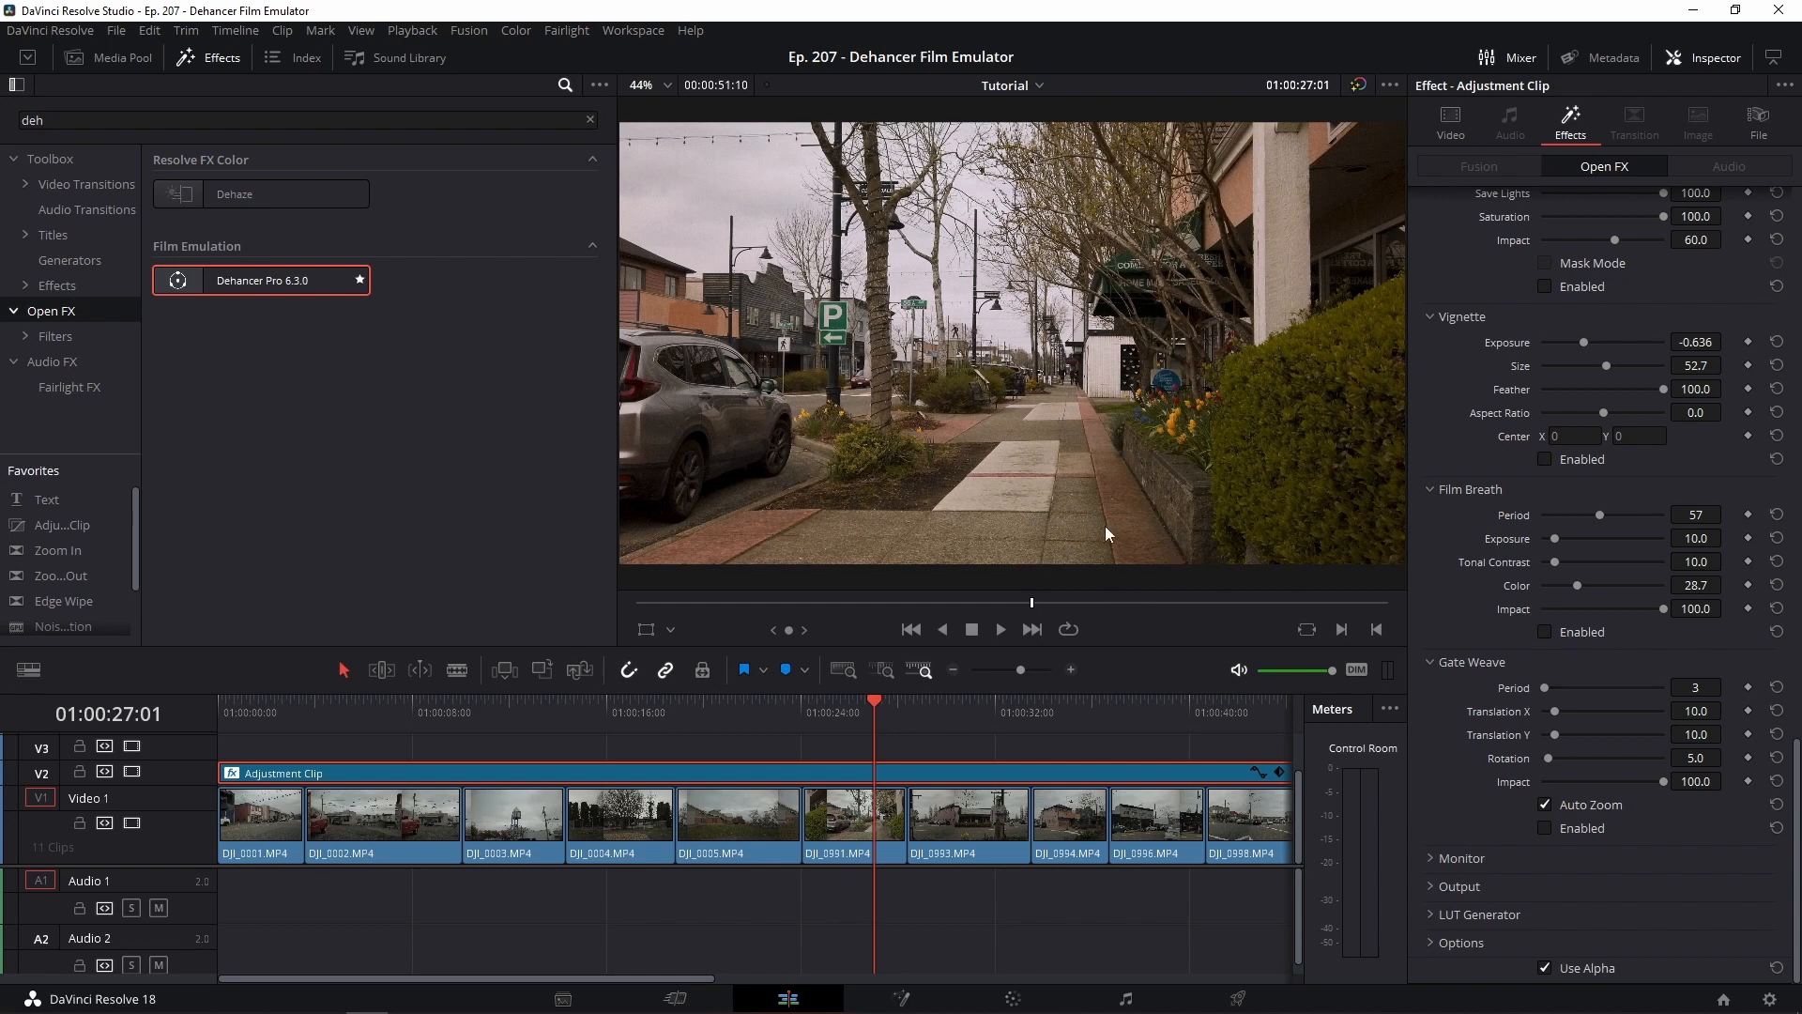
{"action": "left_click", "coordinate": [1545, 829]}
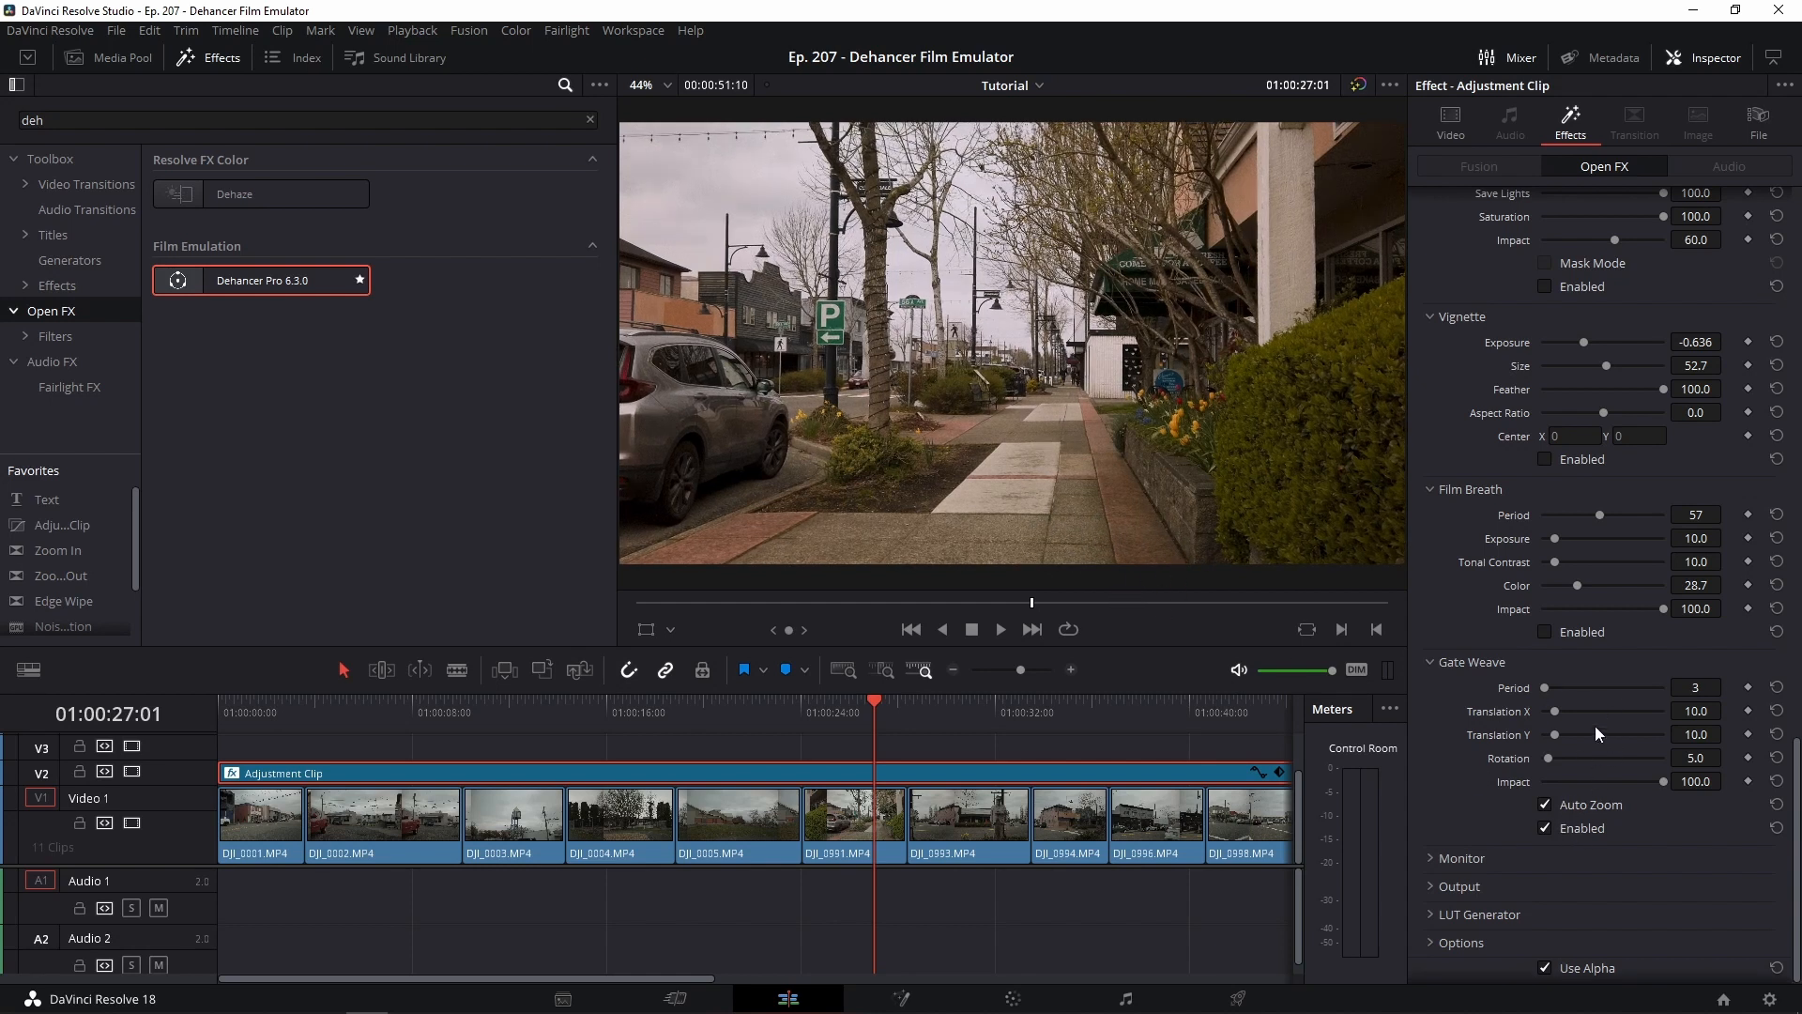
{"action": "left_click_drag", "start_coordinate": [1545, 689], "coordinate": [1582, 690]}
{"action": "left_click", "coordinate": [1546, 828]}
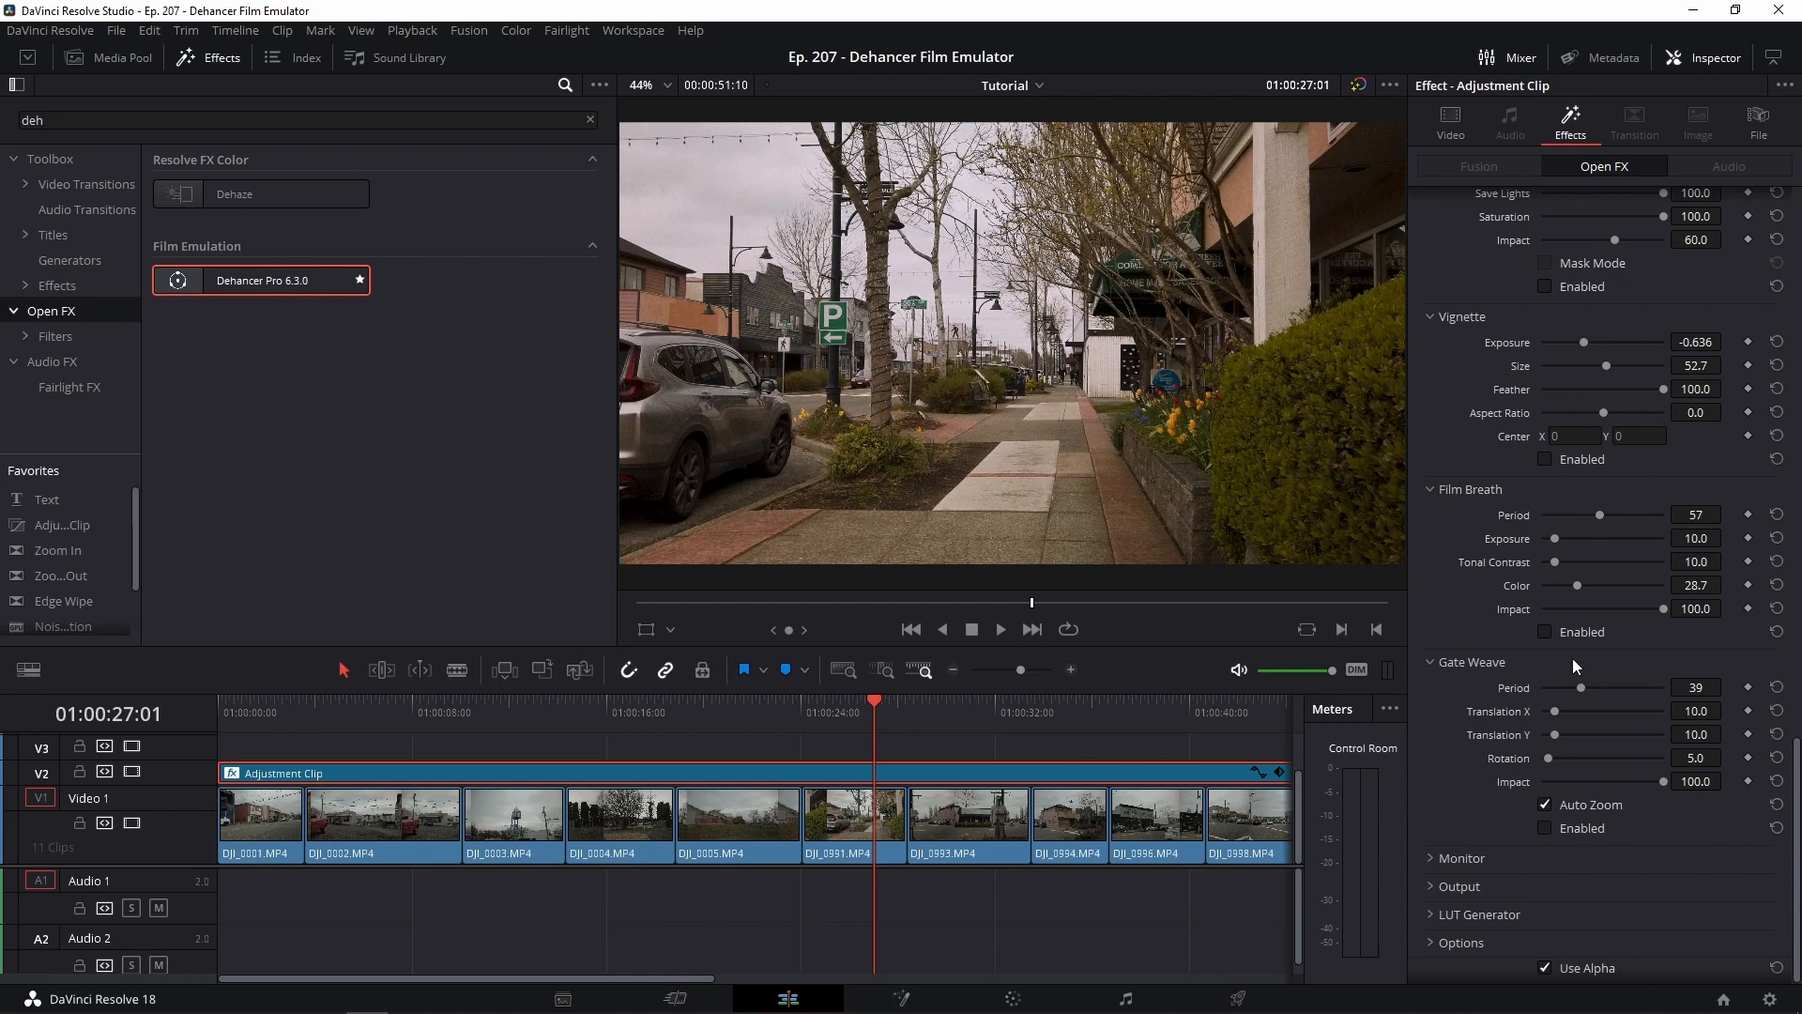
- Expand the LUT Generator settings to examine the LUT size and export options, and return to the start of the Dehancer settings
{"action": "scroll", "coordinate": [1655, 838], "scroll_direction": "down", "scroll_amount": 1}
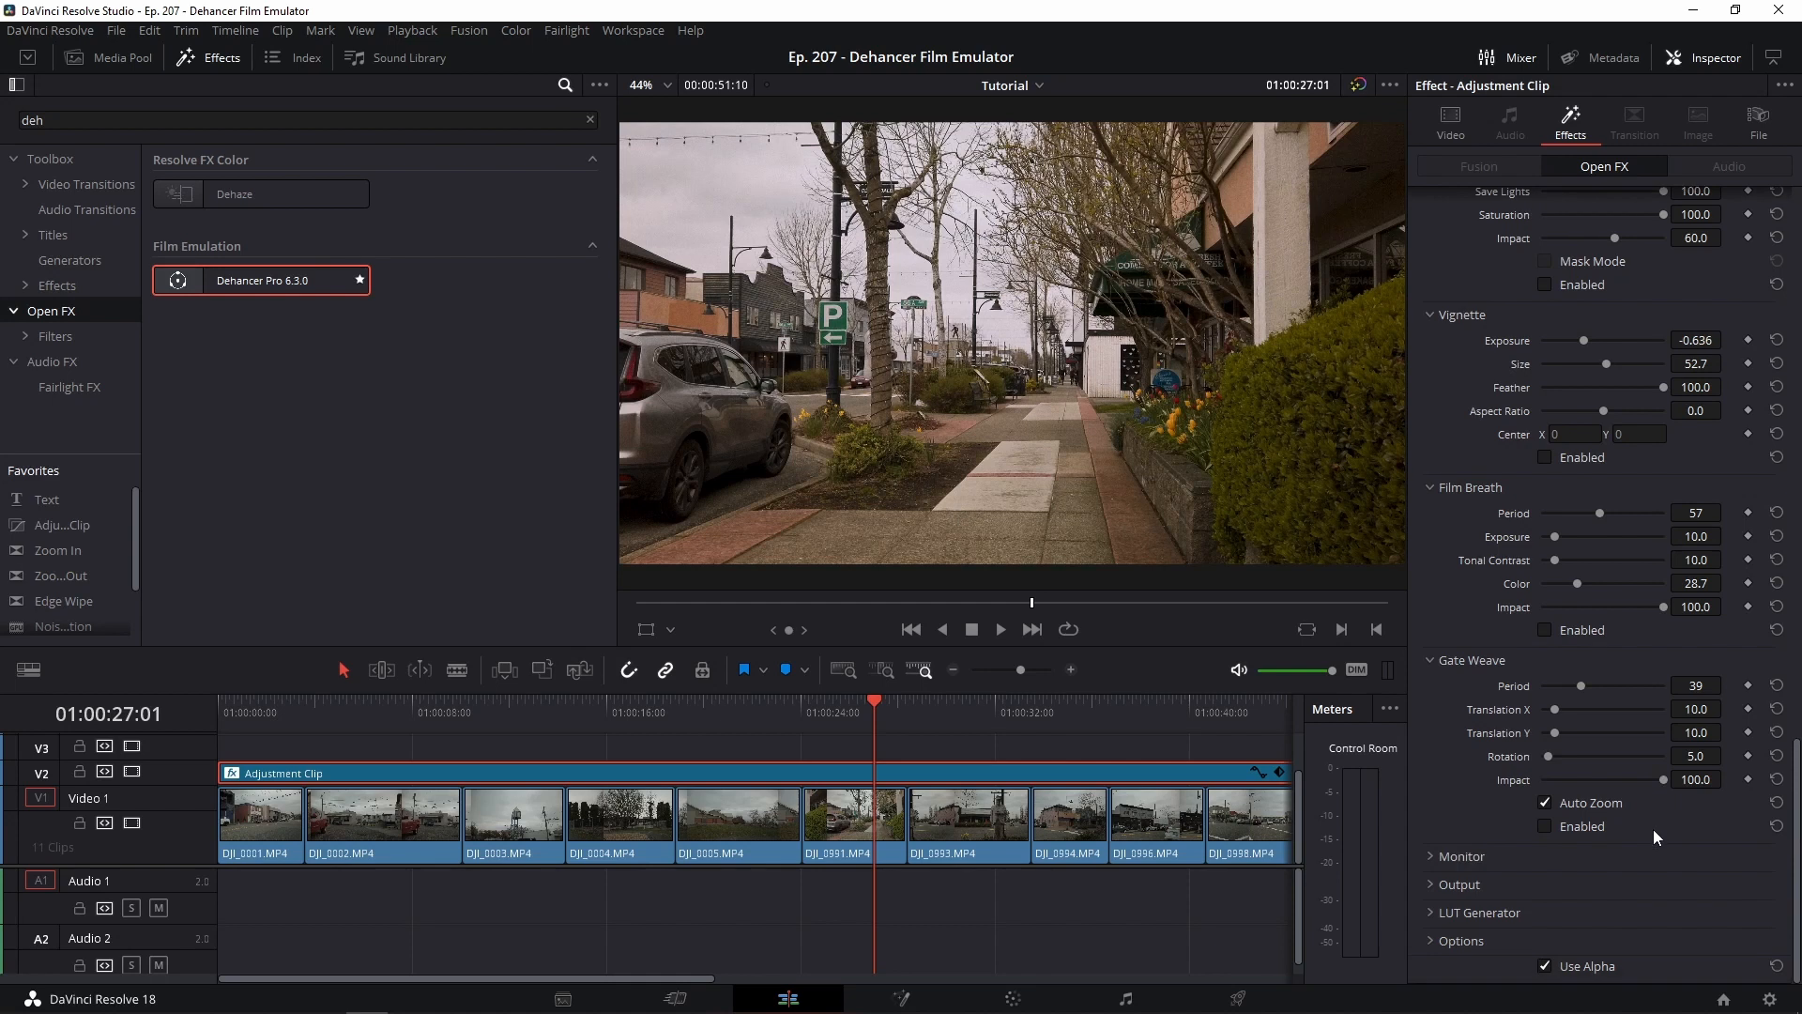
{"action": "left_click", "coordinate": [1428, 913]}
{"action": "scroll", "coordinate": [1497, 842], "scroll_direction": "down", "scroll_amount": 1}
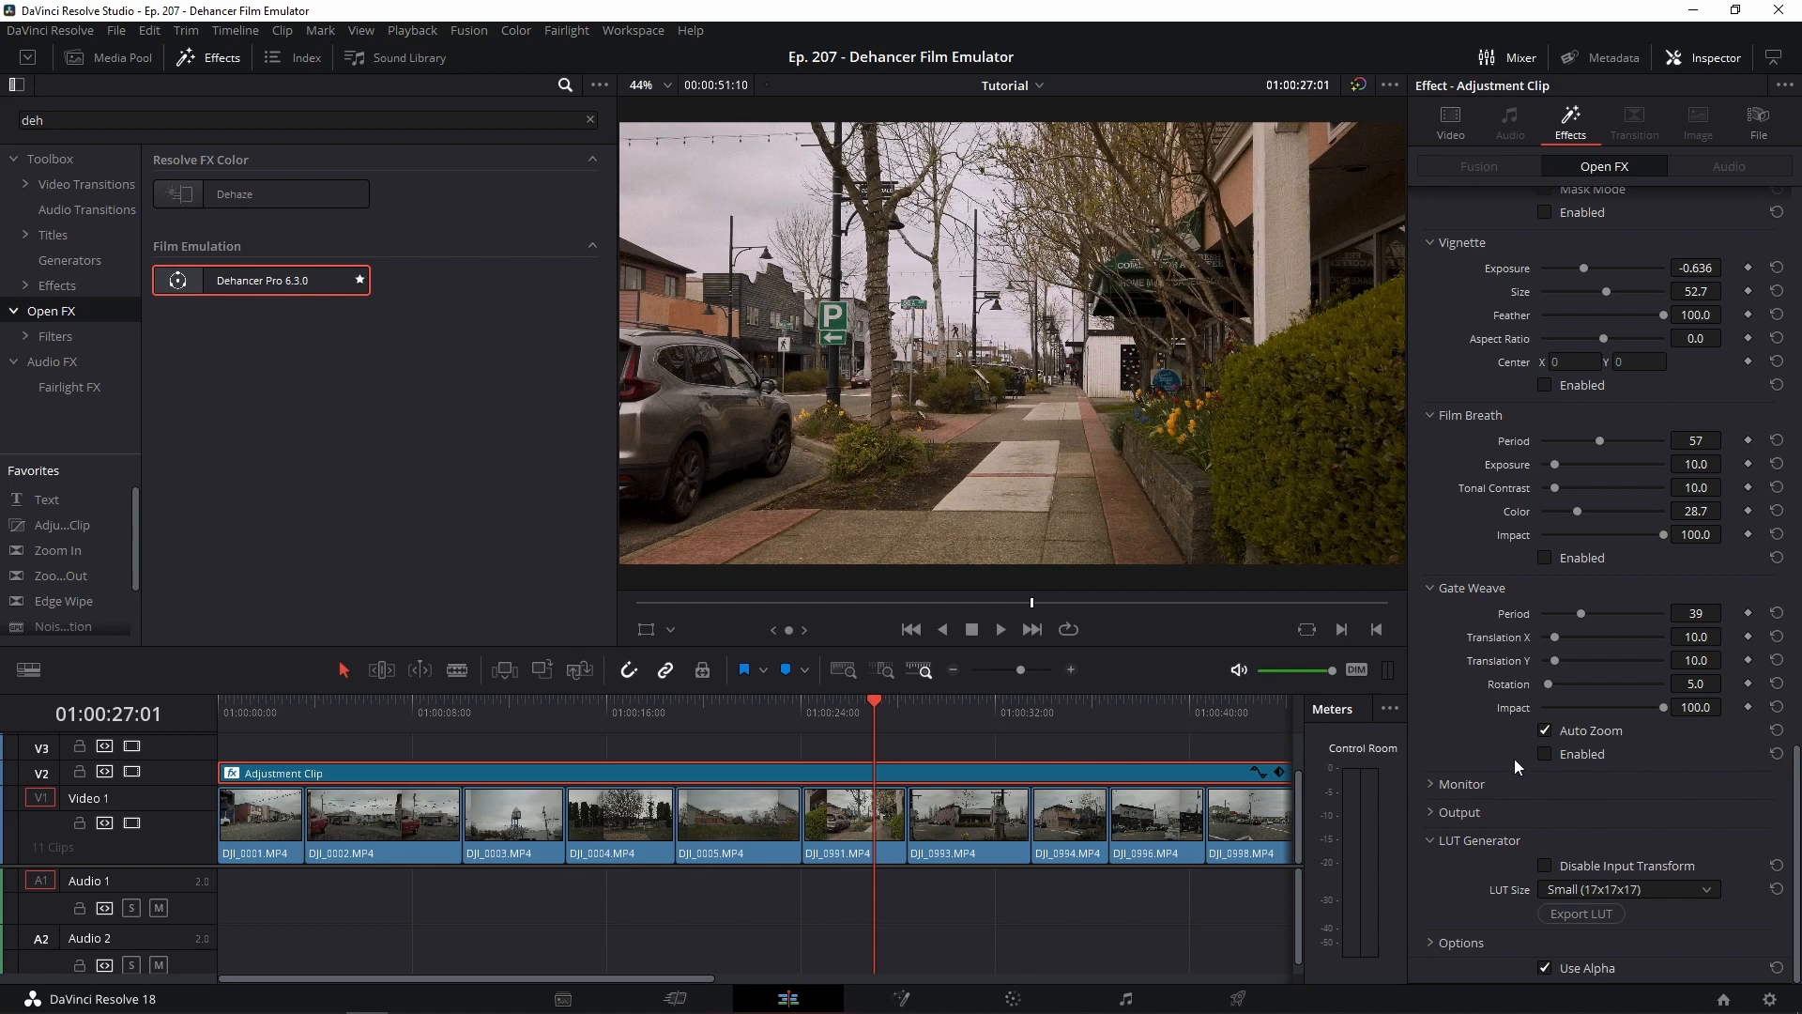
{"action": "scroll", "coordinate": [1514, 759], "scroll_direction": "up", "scroll_amount": 15}
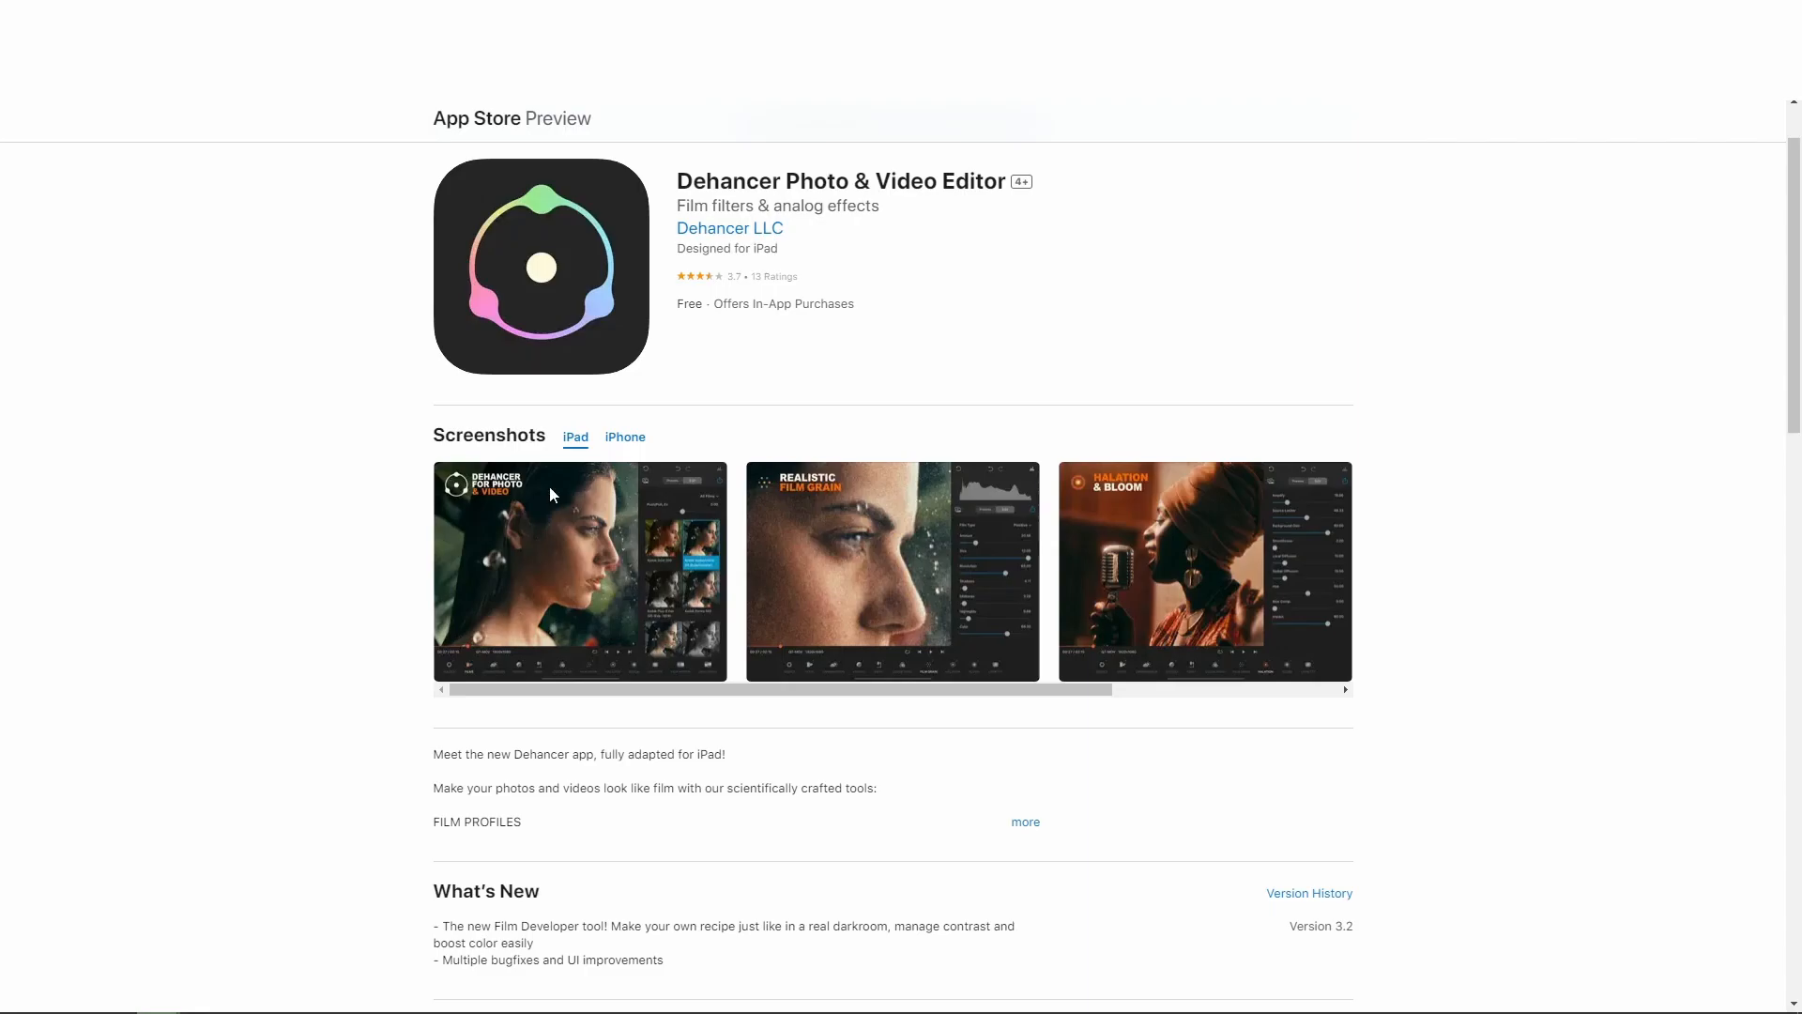
- On the Dehancer App Store page, show the iPhone screenshots and view the preview video in full screen
{"action": "left_click", "coordinate": [625, 437]}
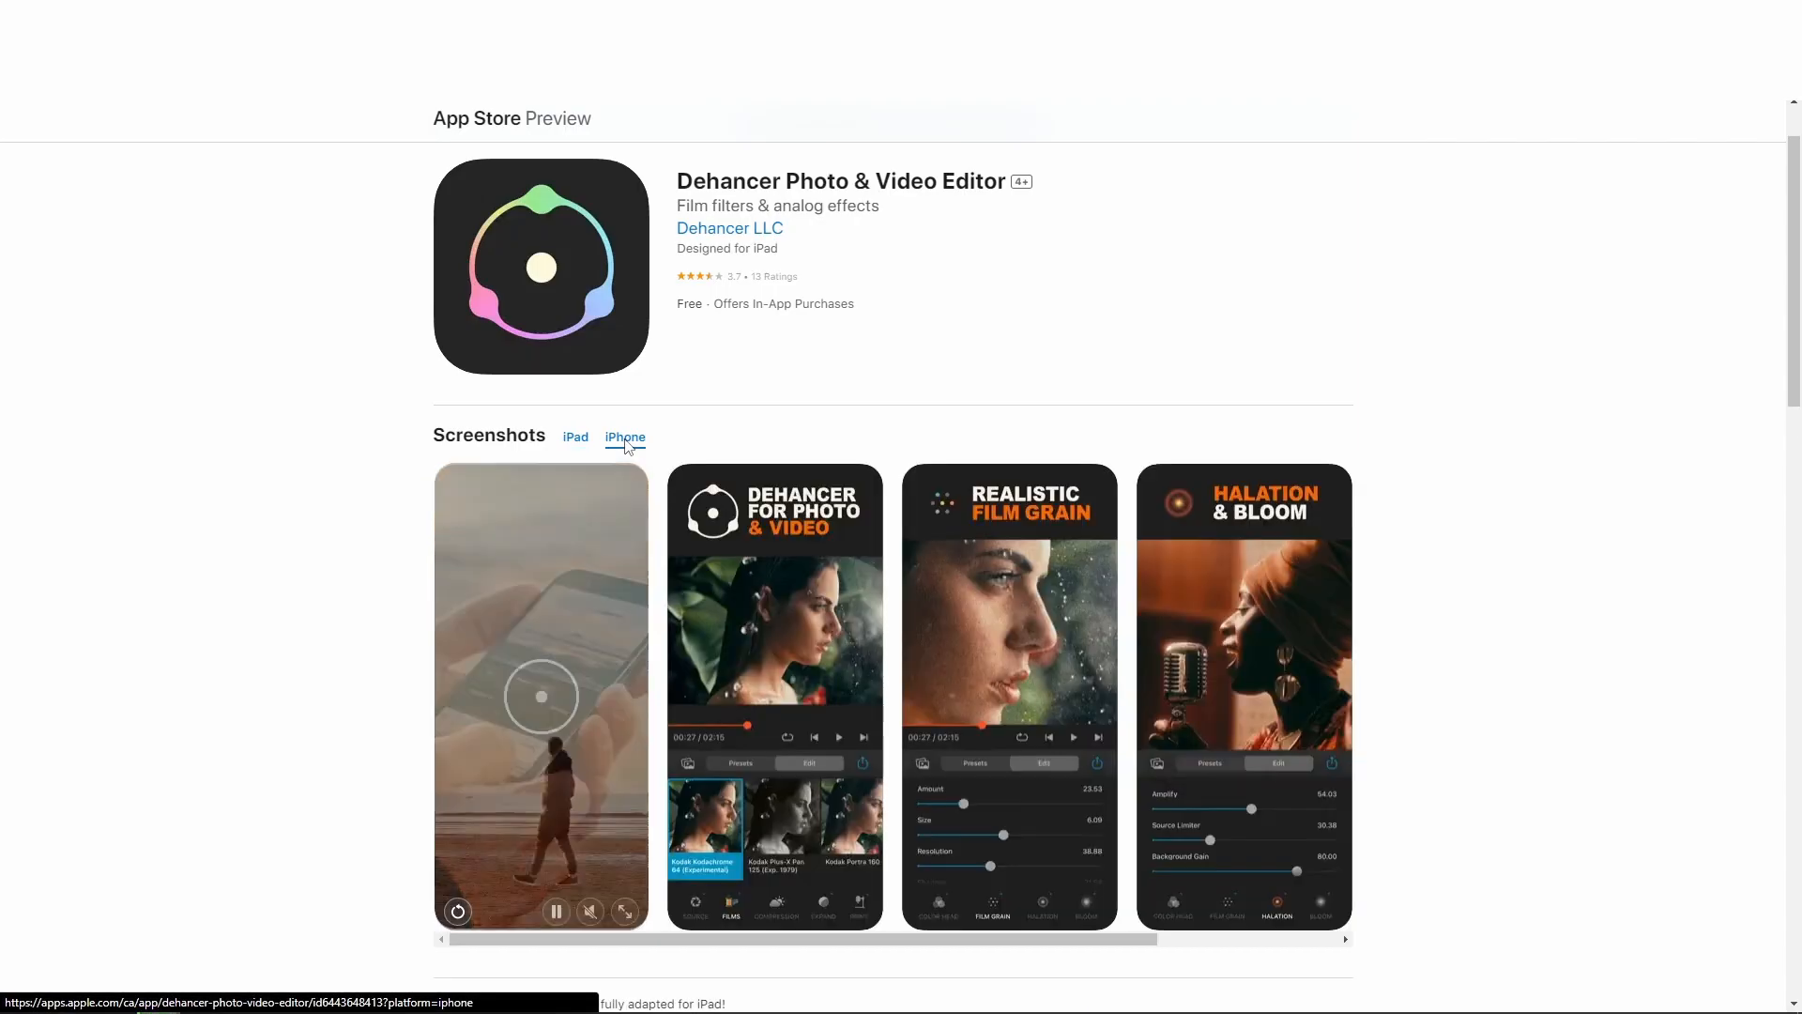
{"action": "left_click", "coordinate": [624, 911]}
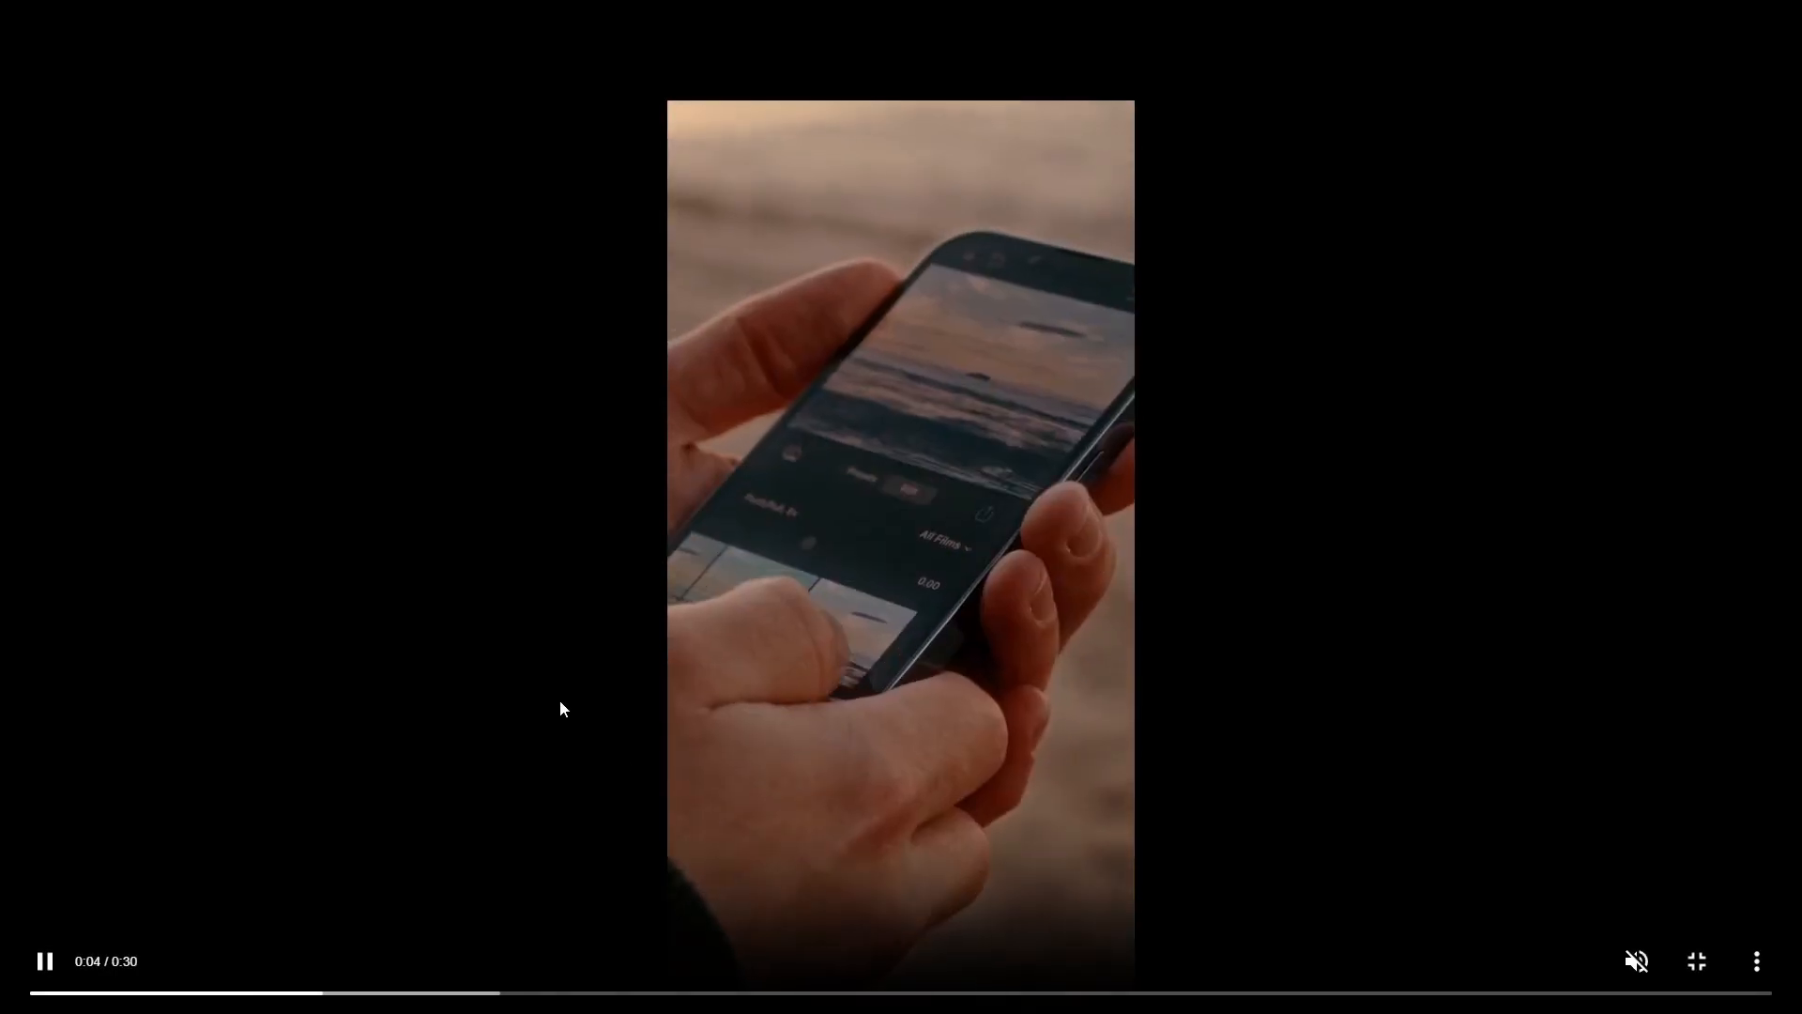